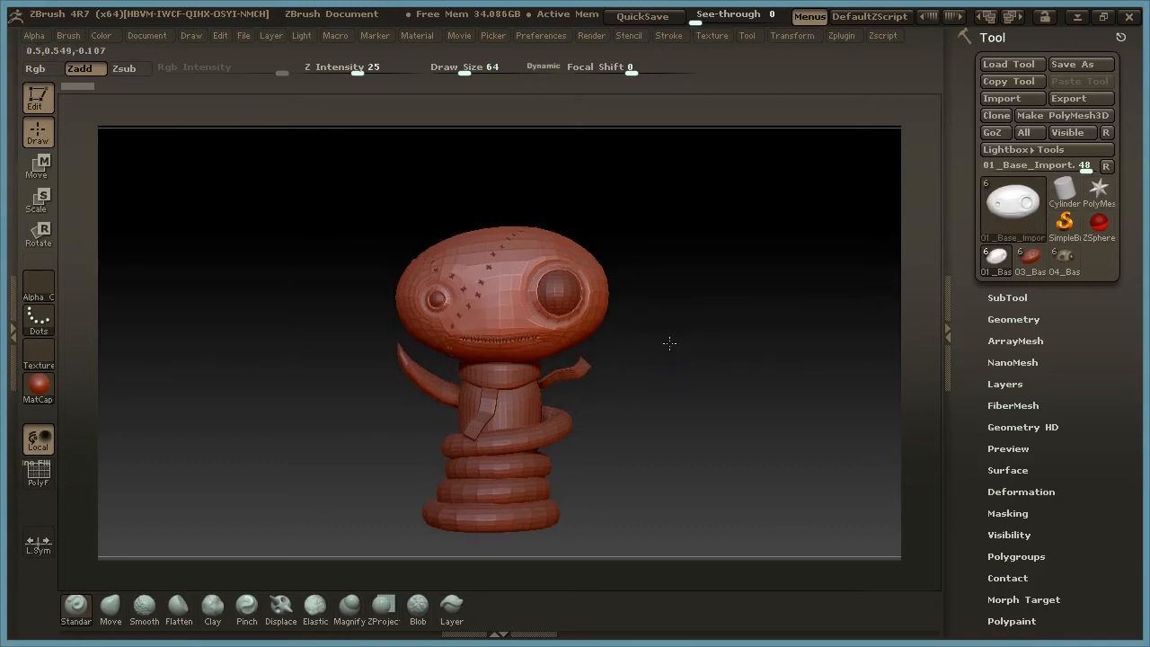
Review the character's subtools, including BodyBase and SnakeBase, and return to the 01_Base_Import head
{"action": "left_click_drag", "start_coordinate": [681, 401], "coordinate": [656, 354], "text": "alt"}
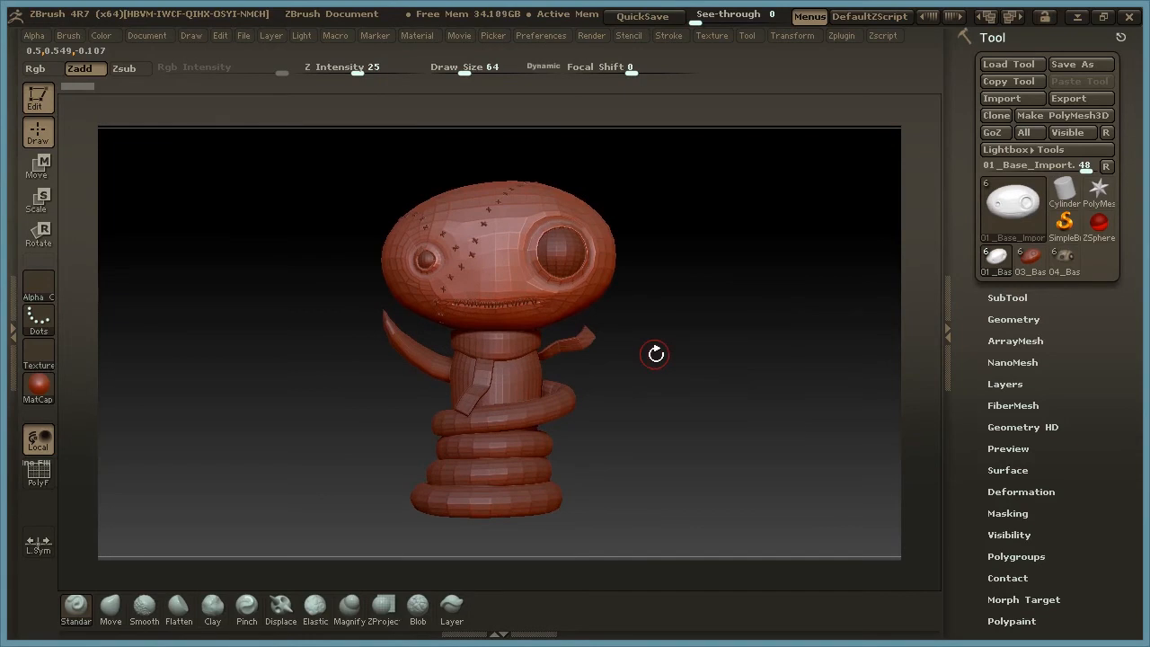
{"action": "left_click", "coordinate": [1007, 297]}
{"action": "scroll", "coordinate": [1124, 282], "scroll_direction": "up", "scroll_amount": 2}
{"action": "scroll", "coordinate": [1125, 282], "scroll_direction": "up", "scroll_amount": 3}
{"action": "mouse_move", "coordinate": [1076, 360]}
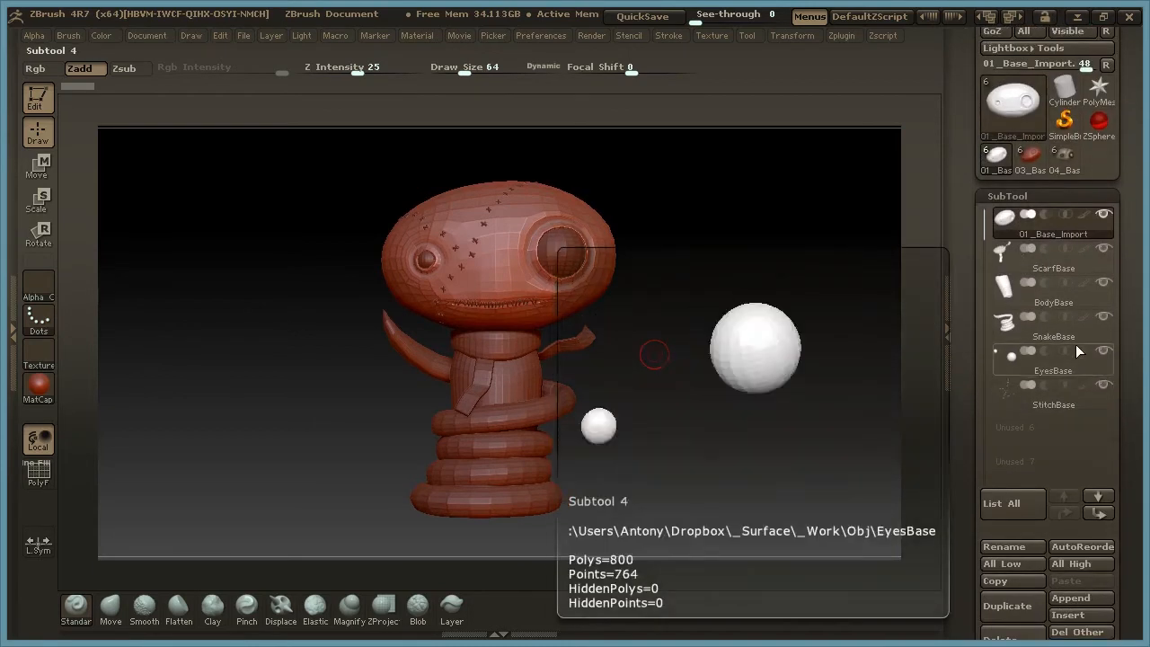
{"action": "mouse_move", "coordinate": [1083, 230]}
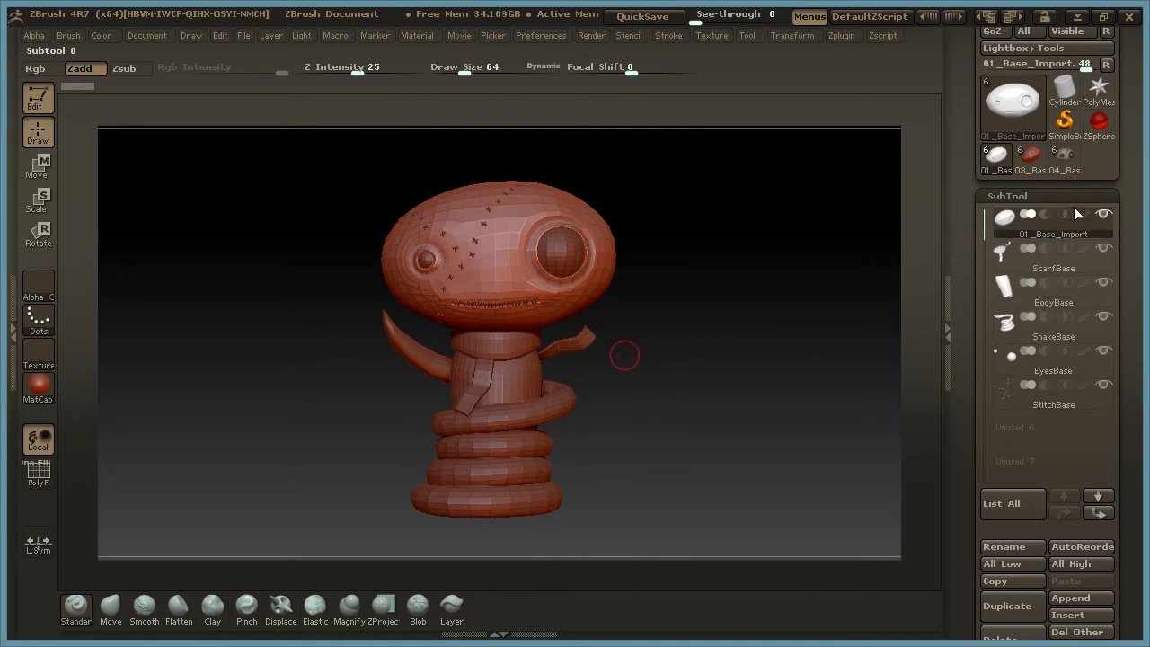
{"action": "left_click", "coordinate": [1102, 296]}
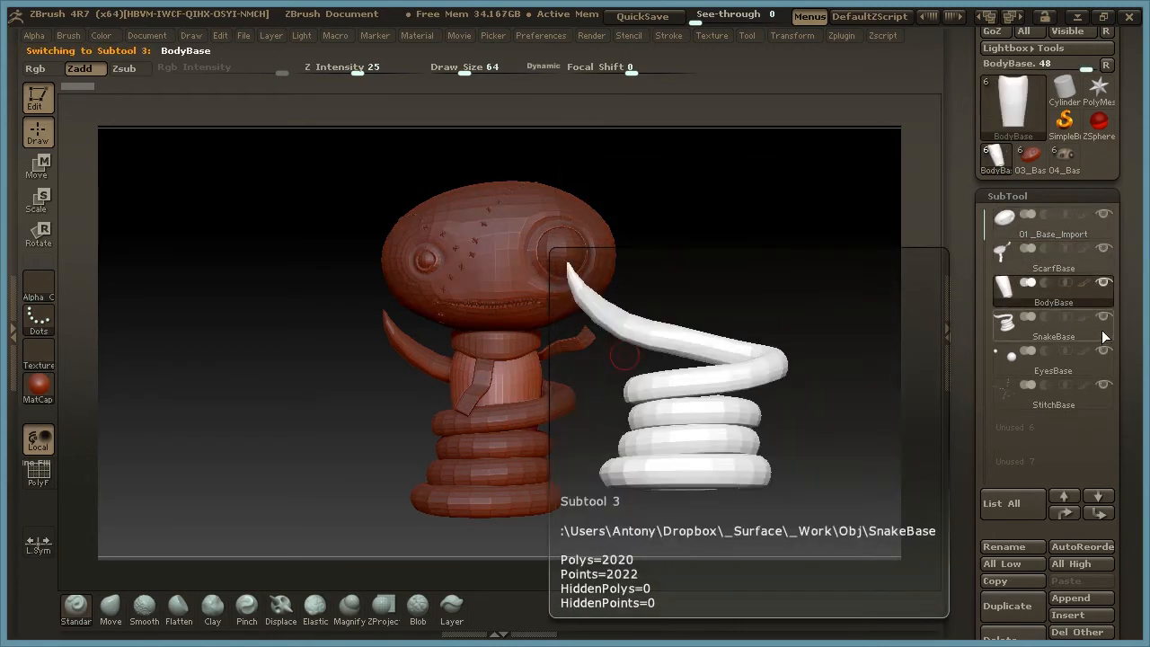
{"action": "left_click", "coordinate": [1102, 327]}
{"action": "left_click", "coordinate": [1102, 230]}
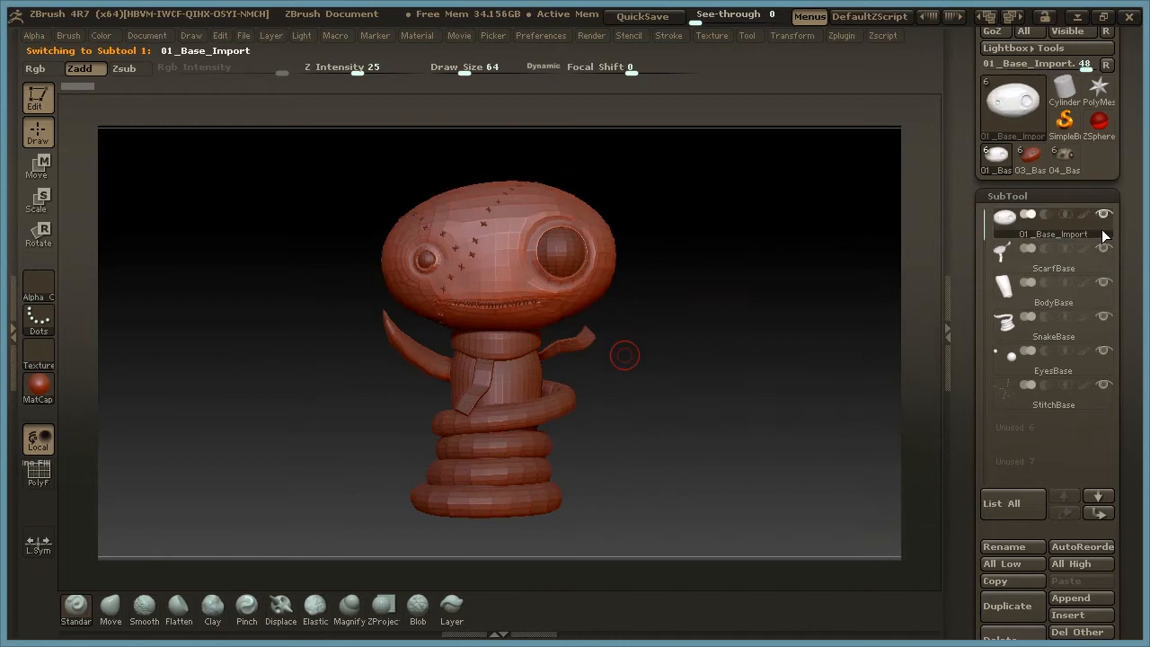
{"action": "left_click", "coordinate": [1063, 196]}
Subdivide the 01_Base_Import head mesh twice, up to subdivision level 3
{"action": "left_click_drag", "start_coordinate": [663, 374], "coordinate": [789, 422], "text": "alt"}
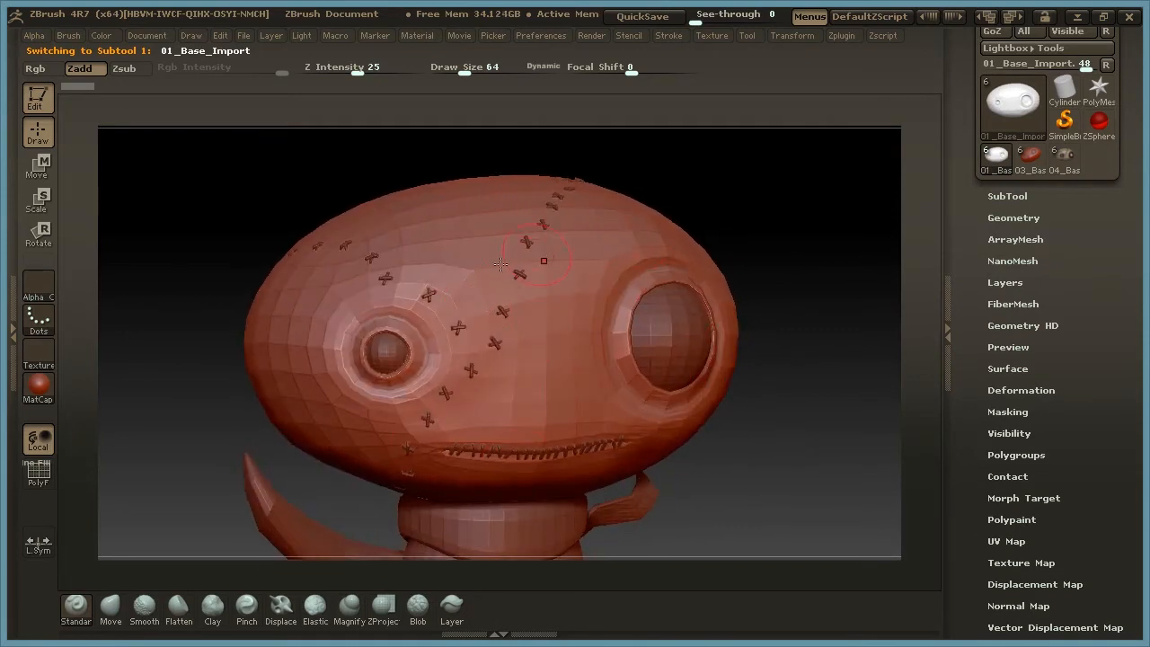
{"action": "left_click_drag", "start_coordinate": [767, 388], "coordinate": [794, 397]}
{"action": "left_click_drag", "start_coordinate": [794, 444], "coordinate": [793, 438]}
{"action": "left_click", "coordinate": [1014, 196]}
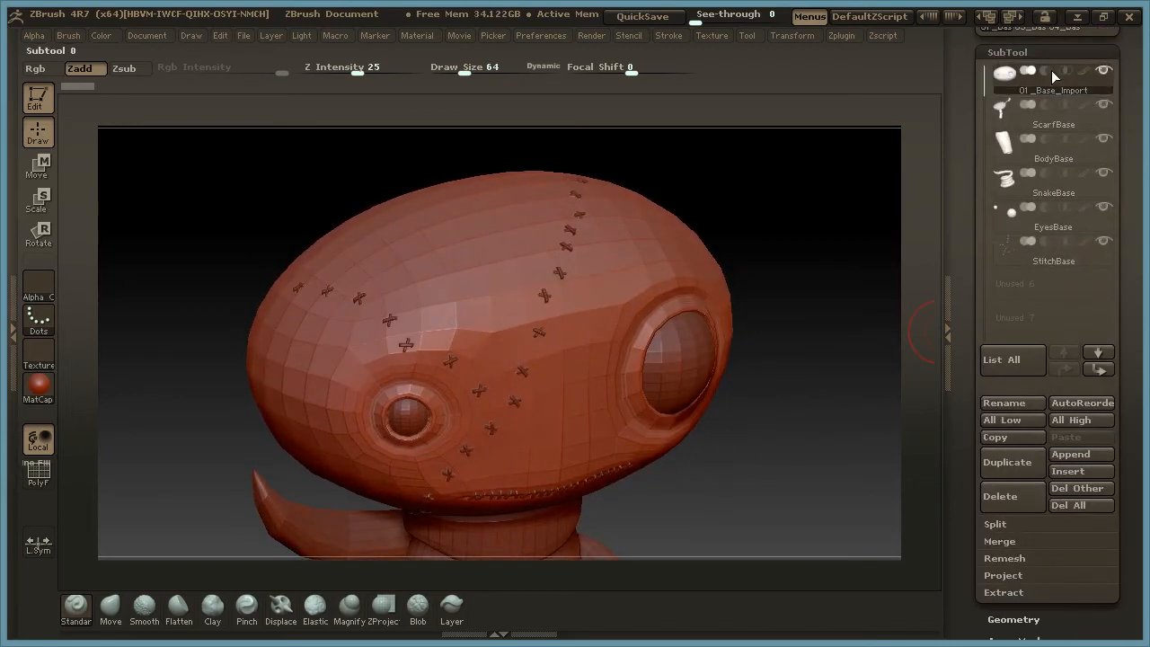
{"action": "left_click", "coordinate": [1055, 51]}
{"action": "left_click", "coordinate": [1033, 73]}
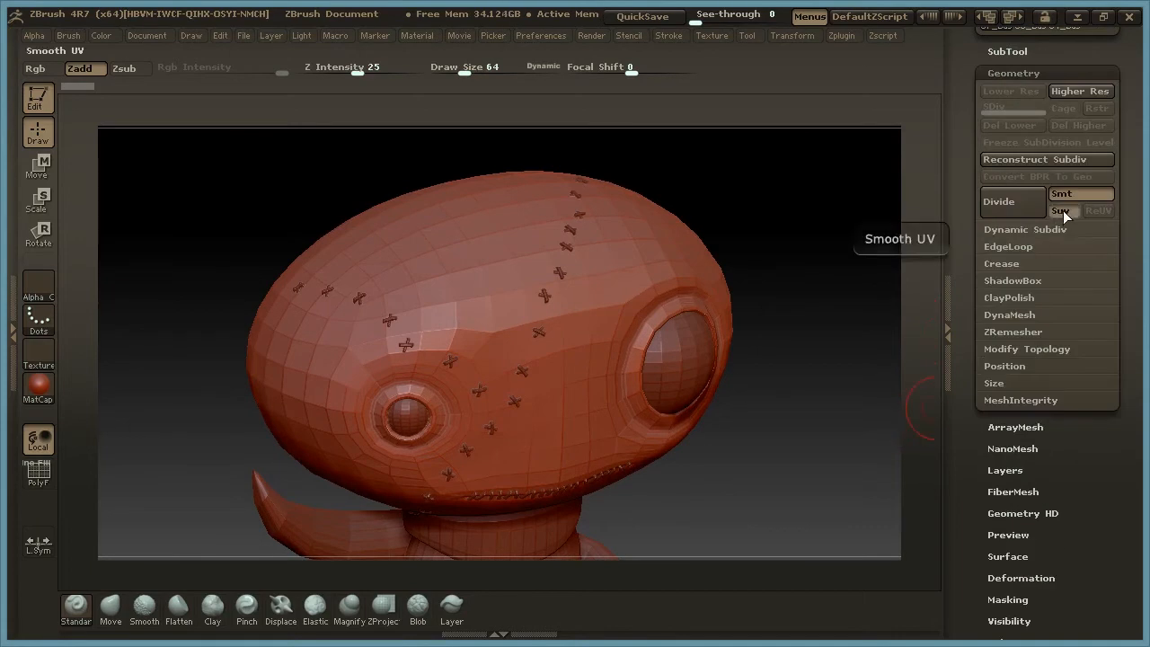
{"action": "left_click", "coordinate": [1013, 200]}
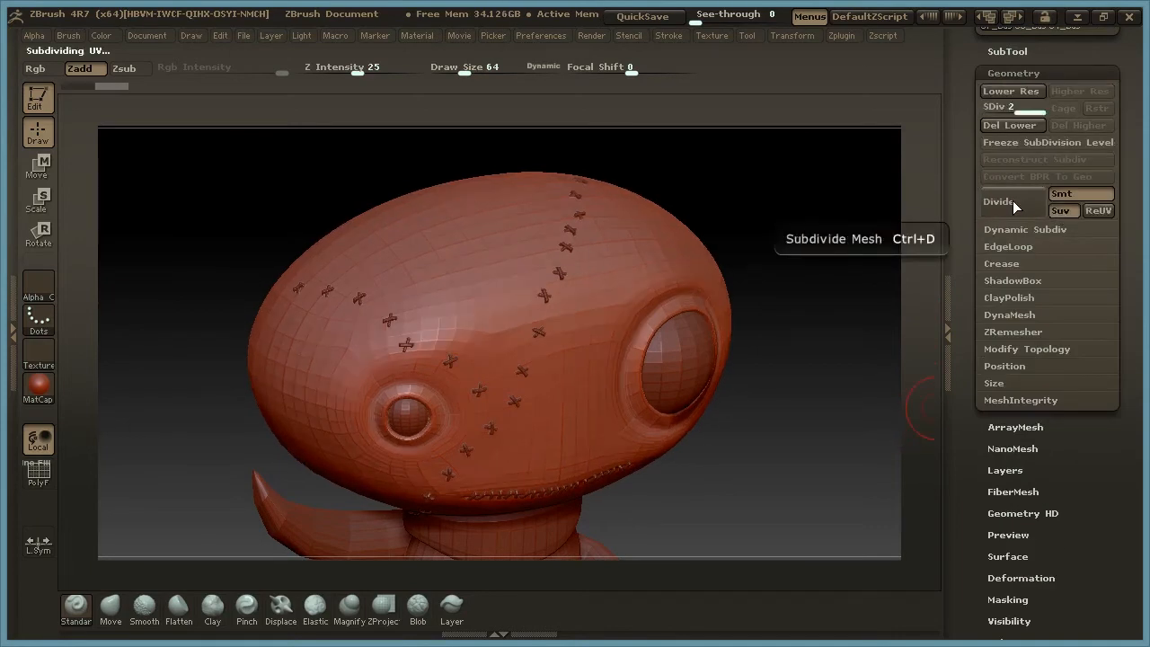
{"action": "left_click", "coordinate": [1014, 200]}
{"action": "left_click_drag", "start_coordinate": [757, 439], "coordinate": [782, 404]}
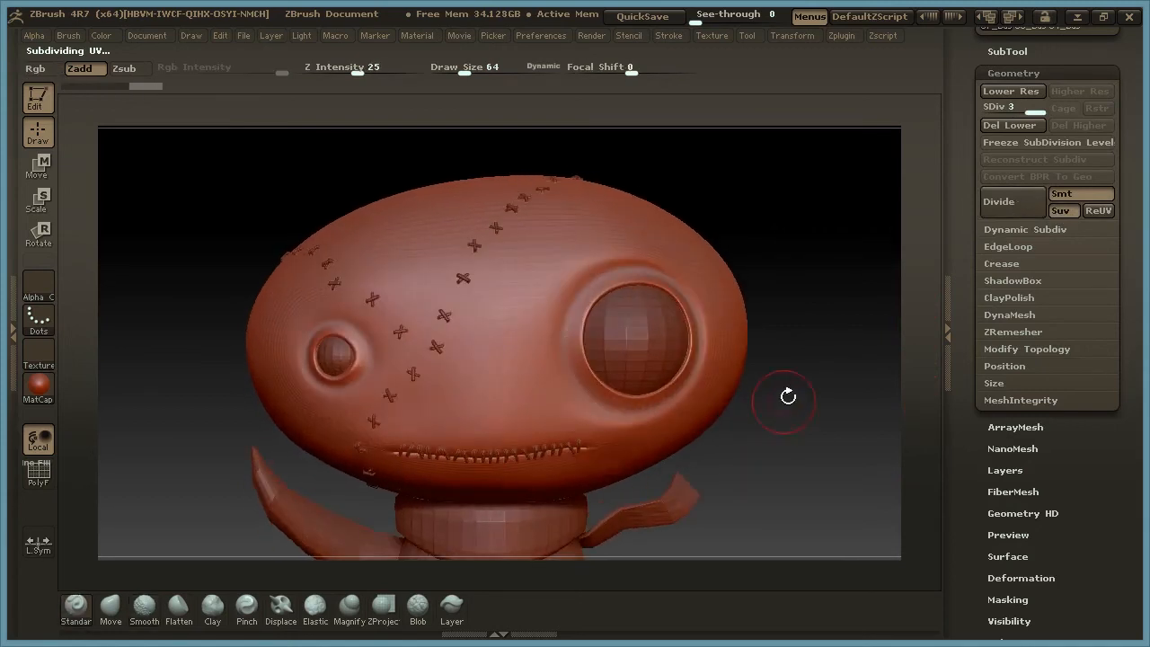
Set the Standard brush's draw size to 28 and sculpt a raised ridge around the large eye socket
{"action": "left_click", "coordinate": [78, 609]}
{"action": "key", "text": "space"}
{"action": "mouse_move", "coordinate": [593, 241]}
{"action": "left_mouse_down"}
{"action": "mouse_move", "coordinate": [585, 246]}
{"action": "mouse_move", "coordinate": [596, 246]}
{"action": "left_mouse_up"}
{"action": "key", "text": "space"}
{"action": "left_click_drag", "start_coordinate": [812, 273], "coordinate": [816, 348]}
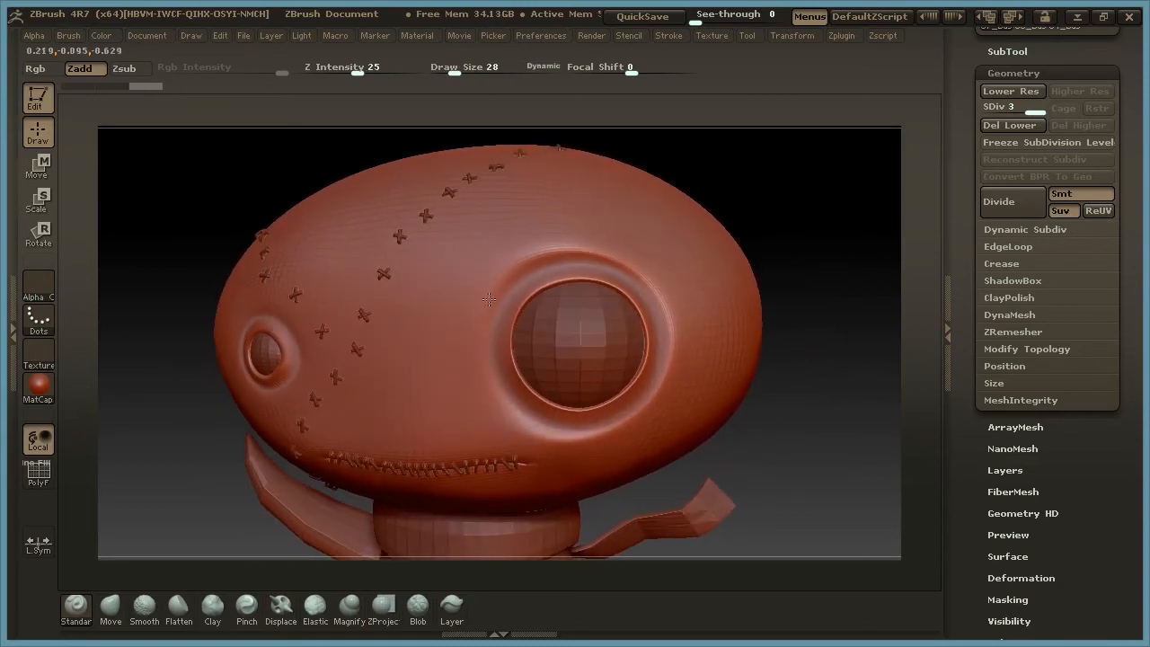
{"action": "mouse_move", "coordinate": [504, 277]}
{"action": "left_mouse_down"}
{"action": "mouse_move", "coordinate": [562, 250]}
{"action": "mouse_move", "coordinate": [664, 301]}
{"action": "mouse_move", "coordinate": [671, 363]}
{"action": "left_mouse_up"}
{"action": "left_click_drag", "start_coordinate": [813, 298], "coordinate": [825, 293]}
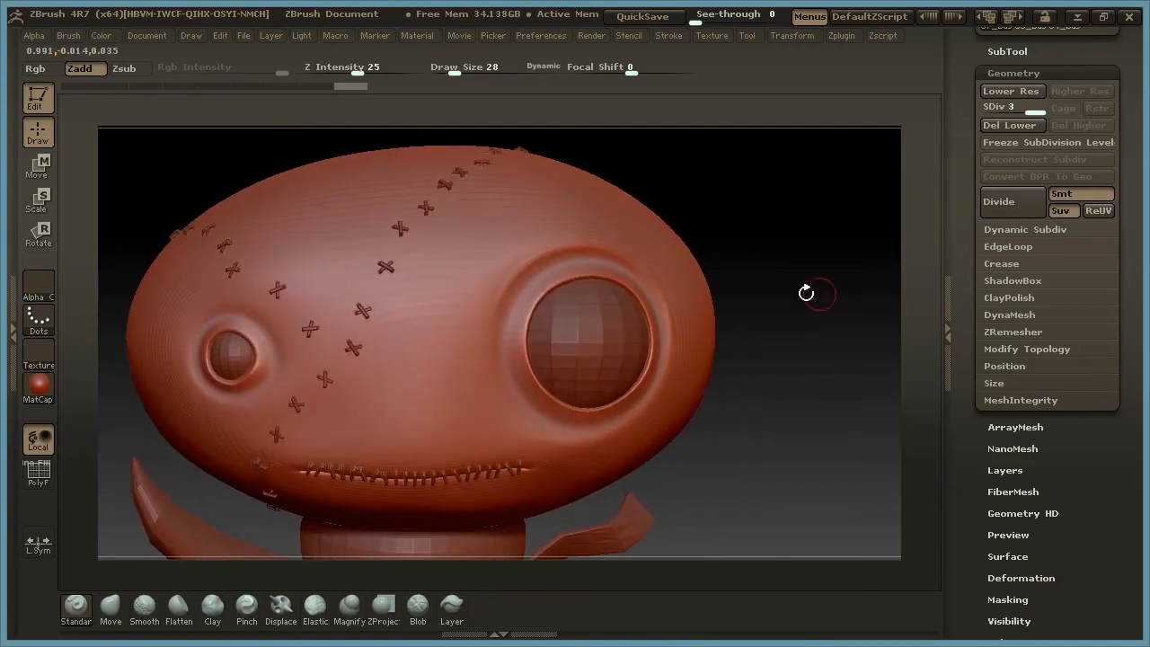
Build up the outer ring of the large eye socket along its inner, upper and outer sides, smoothing the outer edge
{"action": "left_click_drag", "start_coordinate": [497, 364], "coordinate": [498, 381]}
{"action": "left_click_drag", "start_coordinate": [489, 316], "coordinate": [548, 241]}
{"action": "left_click_drag", "start_coordinate": [500, 286], "coordinate": [543, 253]}
{"action": "left_click_drag", "start_coordinate": [791, 298], "coordinate": [704, 284]}
{"action": "left_click_drag", "start_coordinate": [611, 232], "coordinate": [683, 271]}
{"action": "left_click_drag", "start_coordinate": [704, 310], "coordinate": [689, 379]}
{"action": "left_click_drag", "start_coordinate": [698, 334], "coordinate": [696, 355]}
{"action": "mouse_move", "coordinate": [695, 265]}
{"action": "left_mouse_down", "text": "shift"}
{"action": "mouse_move", "coordinate": [715, 297]}
{"action": "mouse_move", "coordinate": [751, 268]}
{"action": "left_mouse_up", "text": "shift"}
{"action": "left_click_drag", "start_coordinate": [814, 173], "coordinate": [890, 184]}
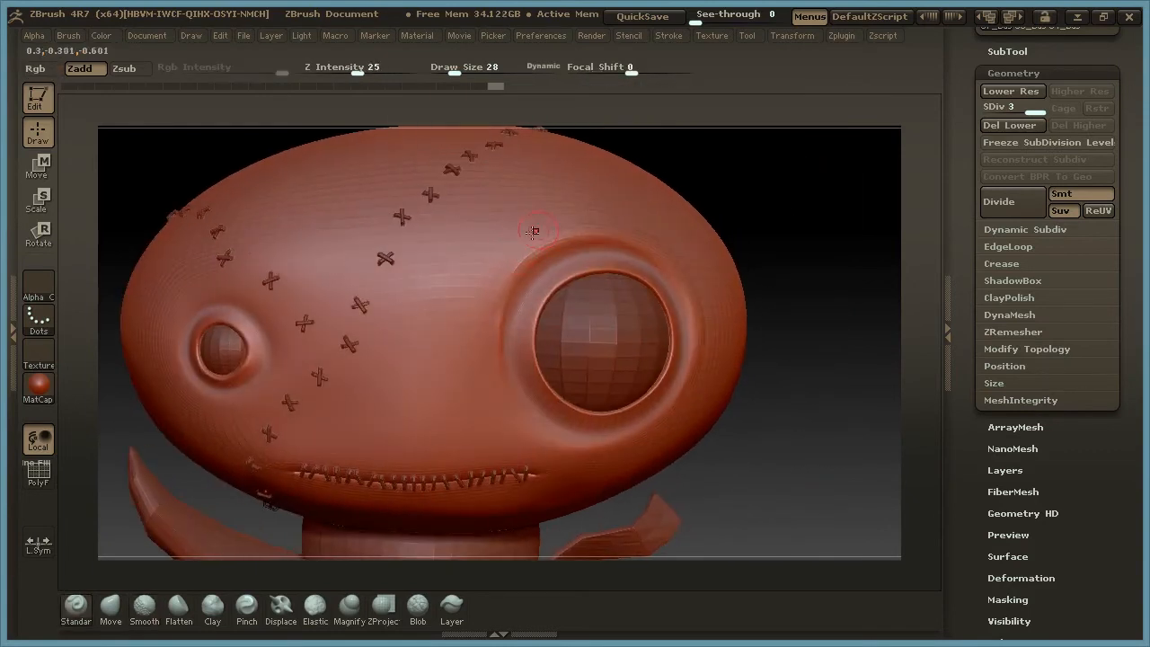
Add volume above and to the outer side of the large eye, and smooth it into the forehead
{"action": "left_click_drag", "start_coordinate": [605, 213], "coordinate": [688, 257]}
{"action": "mouse_move", "coordinate": [781, 247]}
{"action": "left_mouse_down"}
{"action": "mouse_move", "coordinate": [699, 251]}
{"action": "mouse_move", "coordinate": [575, 212]}
{"action": "mouse_move", "coordinate": [708, 251]}
{"action": "mouse_move", "coordinate": [737, 292]}
{"action": "left_mouse_up"}
{"action": "left_click_drag", "start_coordinate": [691, 234], "coordinate": [746, 311]}
{"action": "left_click_drag", "start_coordinate": [545, 217], "coordinate": [806, 249], "text": "shift"}
{"action": "left_click_drag", "start_coordinate": [800, 162], "coordinate": [853, 158]}
Sculpt folds along the nose-facing side and underside of the large eye socket, and smooth them
{"action": "mouse_move", "coordinate": [506, 341]}
{"action": "left_mouse_down"}
{"action": "mouse_move", "coordinate": [535, 393]}
{"action": "mouse_move", "coordinate": [613, 436]}
{"action": "left_mouse_up"}
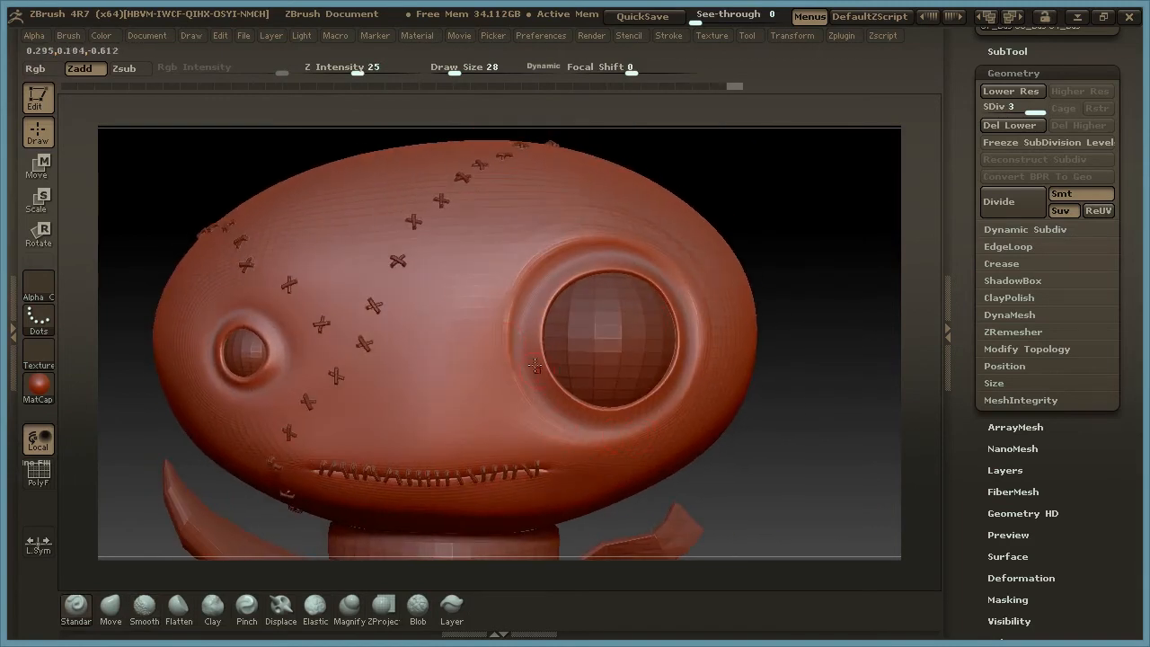
{"action": "left_click_drag", "start_coordinate": [536, 294], "coordinate": [525, 325]}
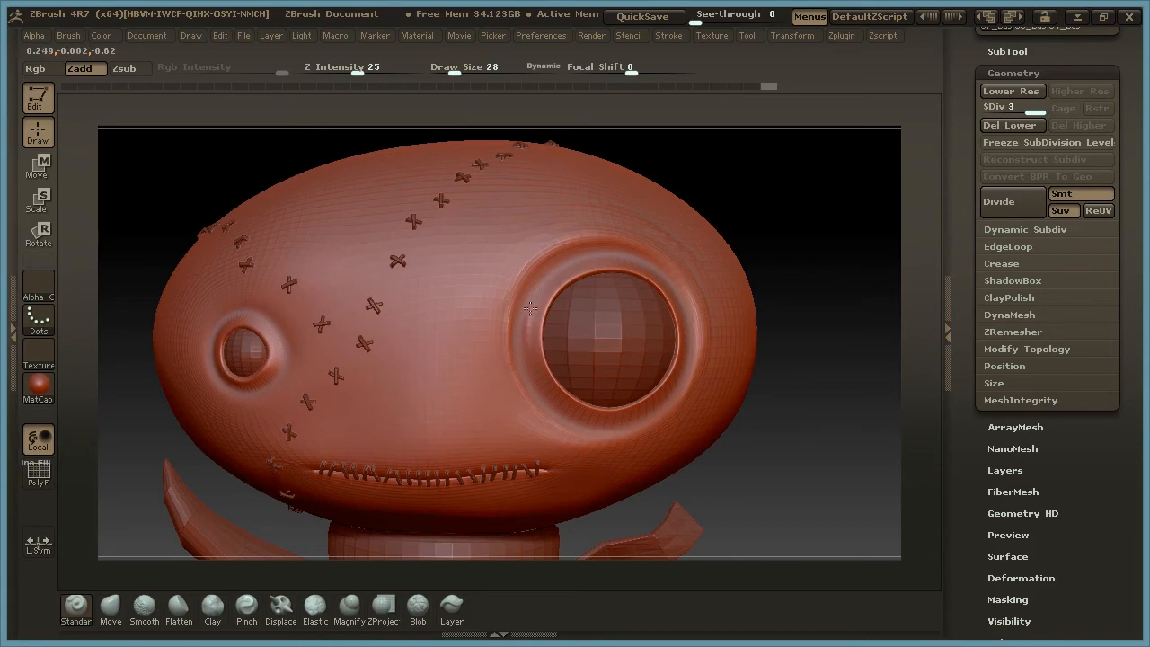
{"action": "left_click_drag", "start_coordinate": [549, 278], "coordinate": [591, 257]}
{"action": "left_click_drag", "start_coordinate": [526, 344], "coordinate": [529, 353]}
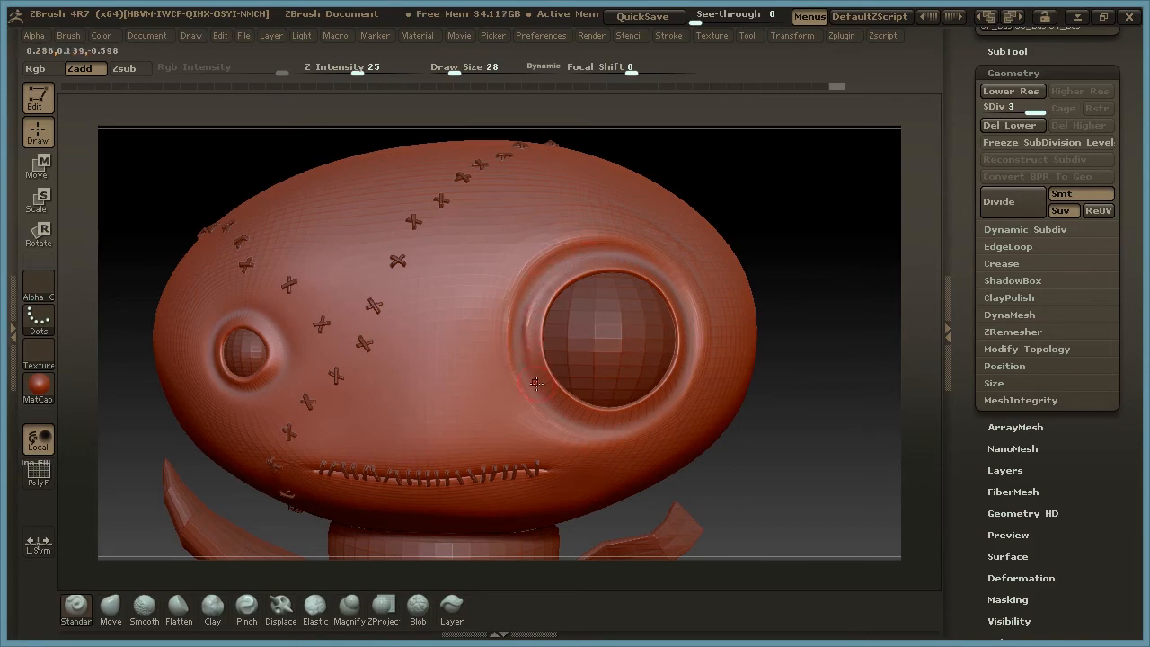
{"action": "mouse_move", "coordinate": [552, 275]}
{"action": "left_mouse_down"}
{"action": "mouse_move", "coordinate": [562, 269]}
{"action": "mouse_move", "coordinate": [531, 332]}
{"action": "mouse_move", "coordinate": [534, 372]}
{"action": "left_mouse_up"}
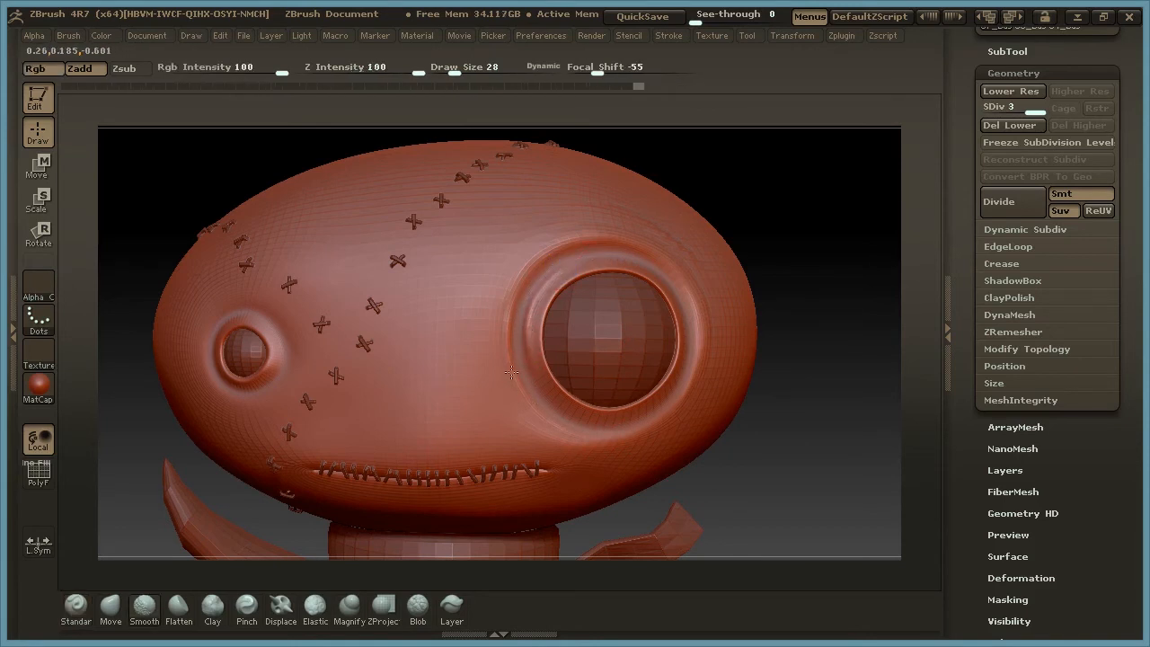
{"action": "left_click_drag", "start_coordinate": [539, 417], "coordinate": [542, 422], "text": "shift"}
{"action": "left_click_drag", "start_coordinate": [582, 245], "coordinate": [525, 329], "text": "shift"}
{"action": "left_click_drag", "start_coordinate": [564, 266], "coordinate": [539, 391], "text": "shift"}
Reinforce the rim around the large eye and build up the fold beneath it
{"action": "mouse_move", "coordinate": [786, 236]}
{"action": "left_mouse_down"}
{"action": "mouse_move", "coordinate": [764, 329]}
{"action": "mouse_move", "coordinate": [777, 328]}
{"action": "mouse_move", "coordinate": [771, 316]}
{"action": "left_mouse_up"}
{"action": "mouse_move", "coordinate": [526, 281]}
{"action": "left_mouse_down"}
{"action": "mouse_move", "coordinate": [519, 289]}
{"action": "mouse_move", "coordinate": [606, 241]}
{"action": "mouse_move", "coordinate": [654, 349]}
{"action": "left_mouse_up"}
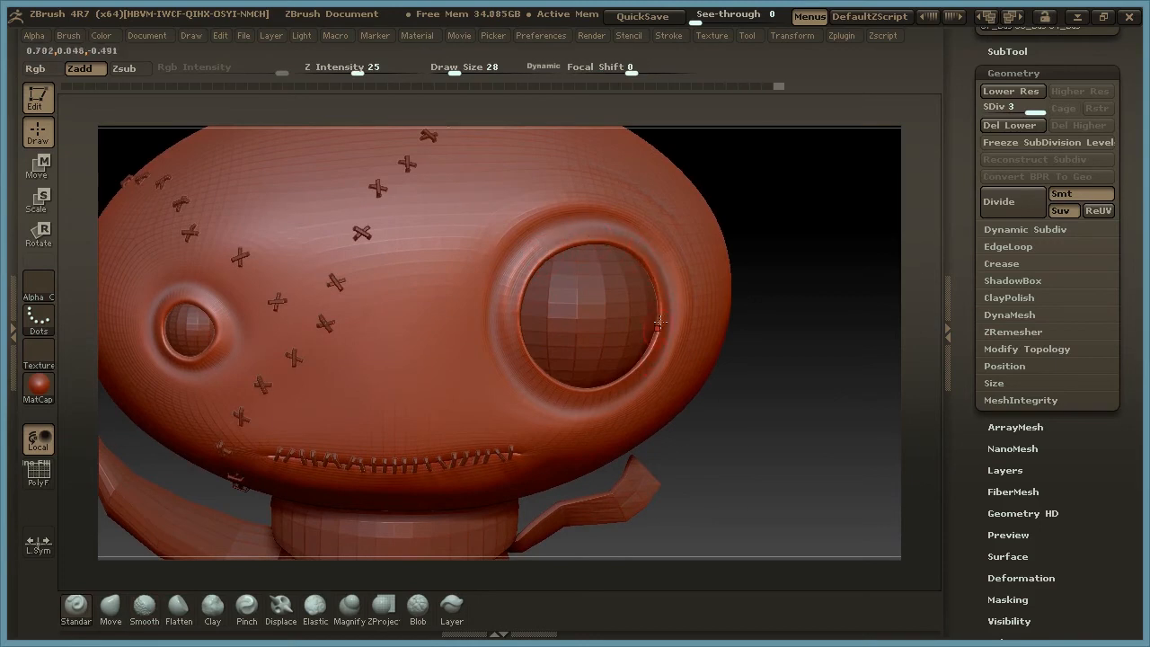
{"action": "mouse_move", "coordinate": [538, 372]}
{"action": "left_mouse_down"}
{"action": "mouse_move", "coordinate": [507, 290]}
{"action": "mouse_move", "coordinate": [548, 230]}
{"action": "mouse_move", "coordinate": [523, 380]}
{"action": "mouse_move", "coordinate": [615, 403]}
{"action": "left_mouse_up"}
{"action": "left_click_drag", "start_coordinate": [870, 360], "coordinate": [672, 384]}
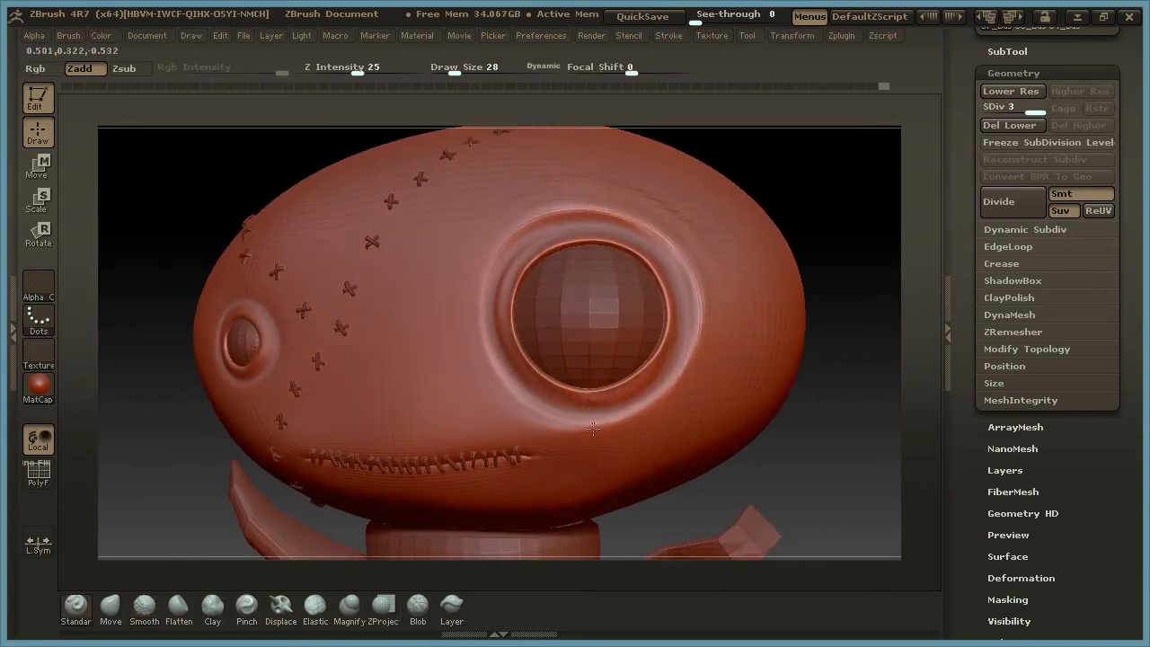
{"action": "mouse_move", "coordinate": [628, 421]}
{"action": "left_mouse_down"}
{"action": "mouse_move", "coordinate": [542, 412]}
{"action": "mouse_move", "coordinate": [630, 415]}
{"action": "mouse_move", "coordinate": [672, 385]}
{"action": "left_mouse_up"}
{"action": "mouse_move", "coordinate": [775, 185]}
{"action": "left_mouse_down"}
{"action": "mouse_move", "coordinate": [816, 249]}
{"action": "mouse_move", "coordinate": [782, 264]}
{"action": "mouse_move", "coordinate": [777, 242]}
{"action": "mouse_move", "coordinate": [814, 220]}
{"action": "mouse_move", "coordinate": [764, 229]}
{"action": "left_mouse_up"}
Set the draw size to 15 and sculpt fine eyelid creases along the large eye's upper, nose-facing side
{"action": "key", "text": "space"}
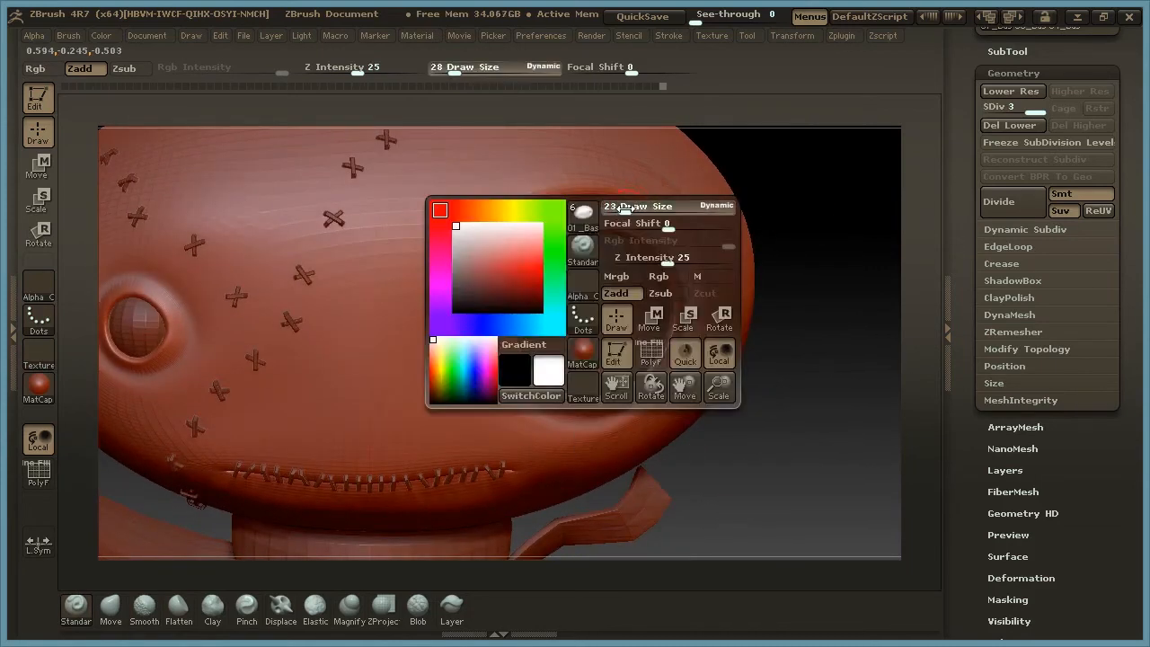
{"action": "mouse_move", "coordinate": [622, 207]}
{"action": "left_mouse_down"}
{"action": "mouse_move", "coordinate": [550, 225]}
{"action": "mouse_move", "coordinate": [611, 213]}
{"action": "left_mouse_up"}
{"action": "left_click_drag", "start_coordinate": [502, 302], "coordinate": [551, 230]}
{"action": "left_click_drag", "start_coordinate": [802, 199], "coordinate": [798, 203]}
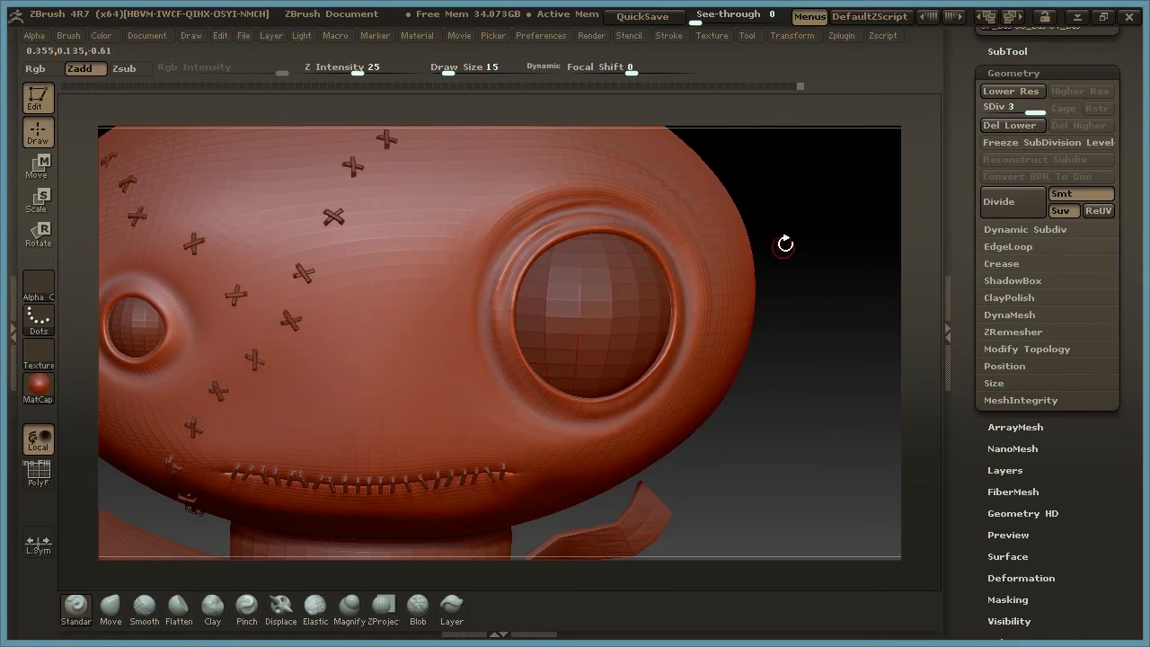
Sculpt a thin raised ring around the small eye socket and smooth its lower part
{"action": "left_click_drag", "start_coordinate": [782, 249], "coordinate": [793, 234]}
{"action": "mouse_move", "coordinate": [783, 287]}
{"action": "left_mouse_down"}
{"action": "mouse_move", "coordinate": [842, 306]}
{"action": "mouse_move", "coordinate": [799, 312]}
{"action": "left_mouse_up"}
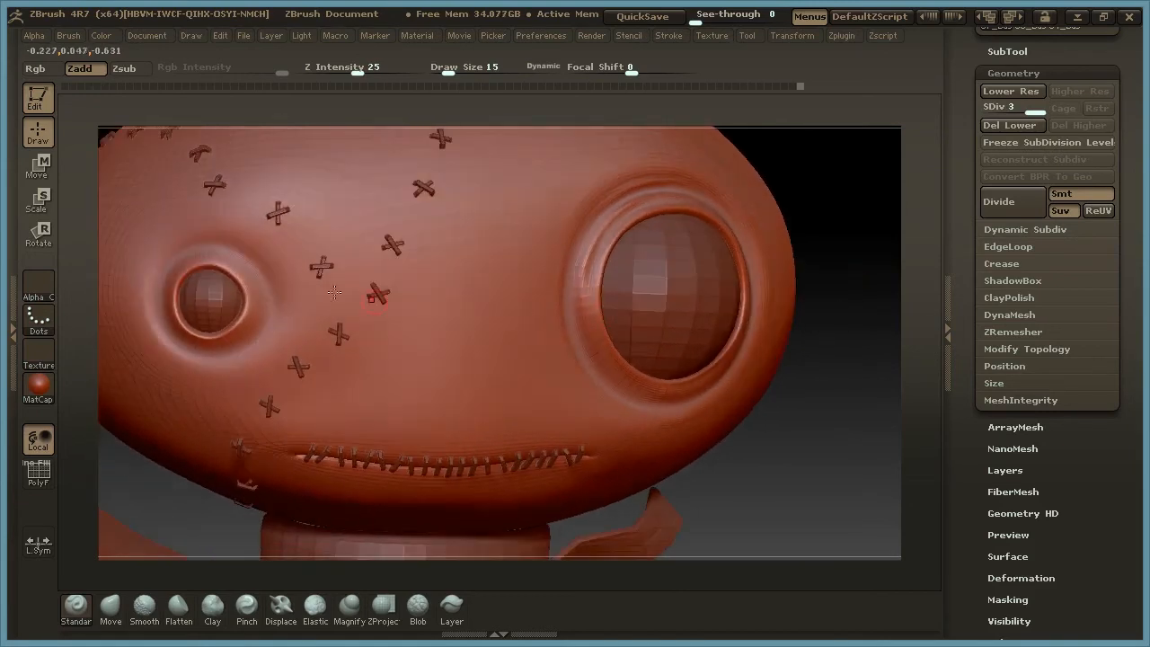
{"action": "left_click_drag", "start_coordinate": [809, 179], "coordinate": [857, 174], "text": "alt"}
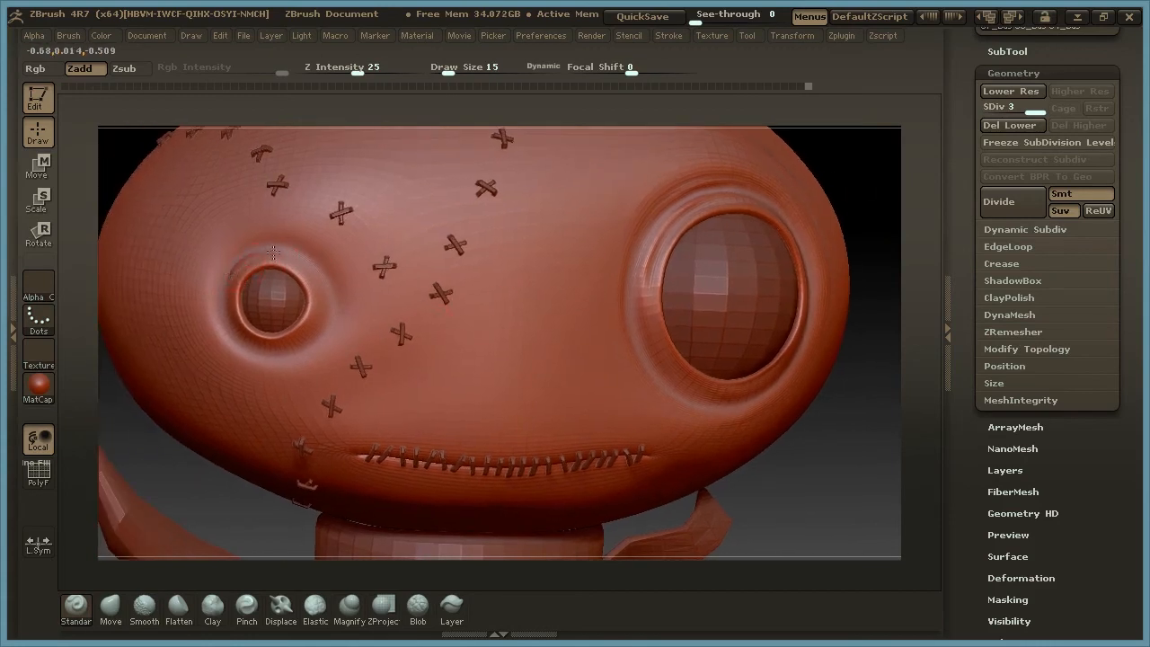
{"action": "mouse_move", "coordinate": [231, 280]}
{"action": "left_mouse_down"}
{"action": "mouse_move", "coordinate": [228, 300]}
{"action": "mouse_move", "coordinate": [234, 272]}
{"action": "left_mouse_up"}
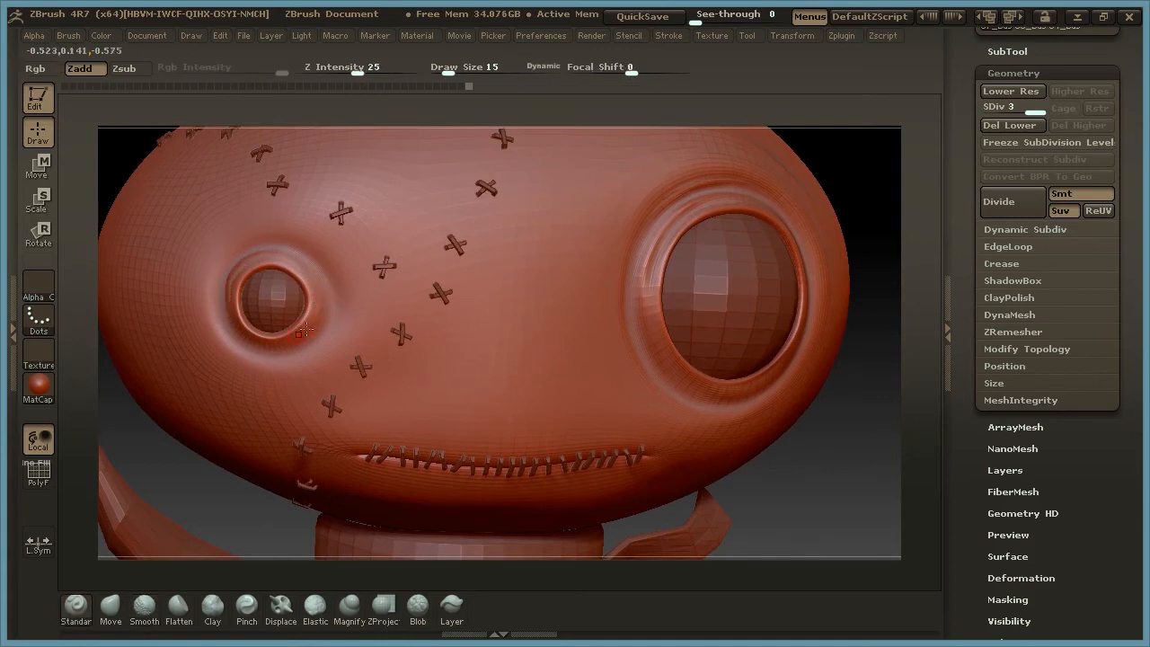
{"action": "left_click_drag", "start_coordinate": [290, 351], "coordinate": [326, 313], "text": "shift"}
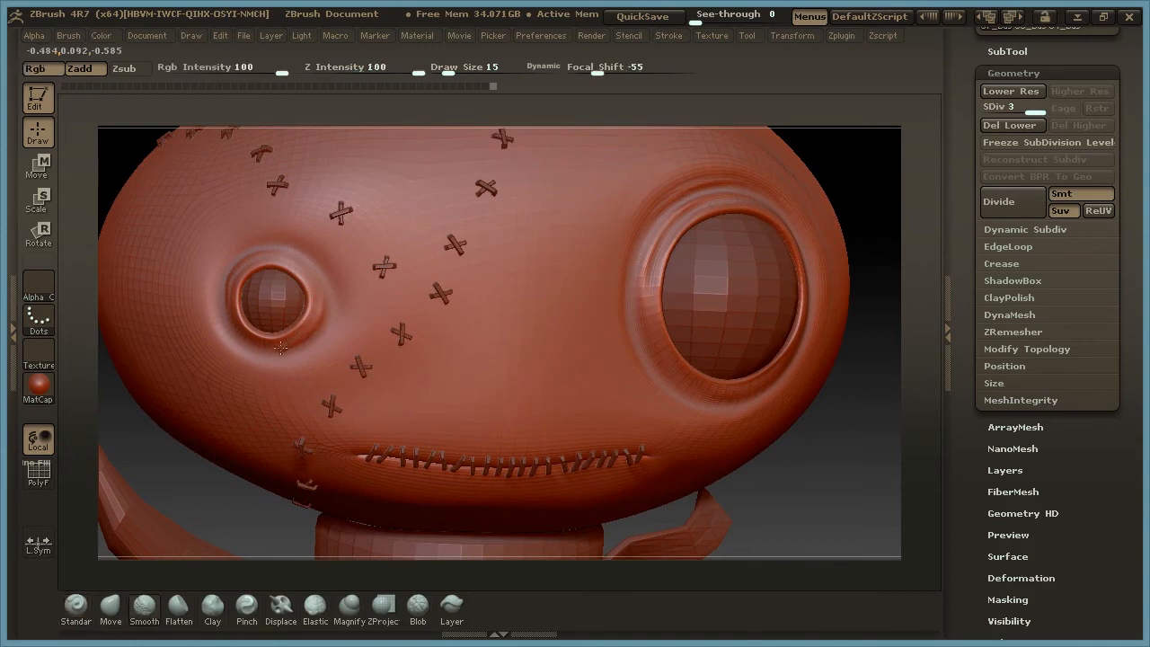
{"action": "left_click_drag", "start_coordinate": [827, 450], "coordinate": [786, 396]}
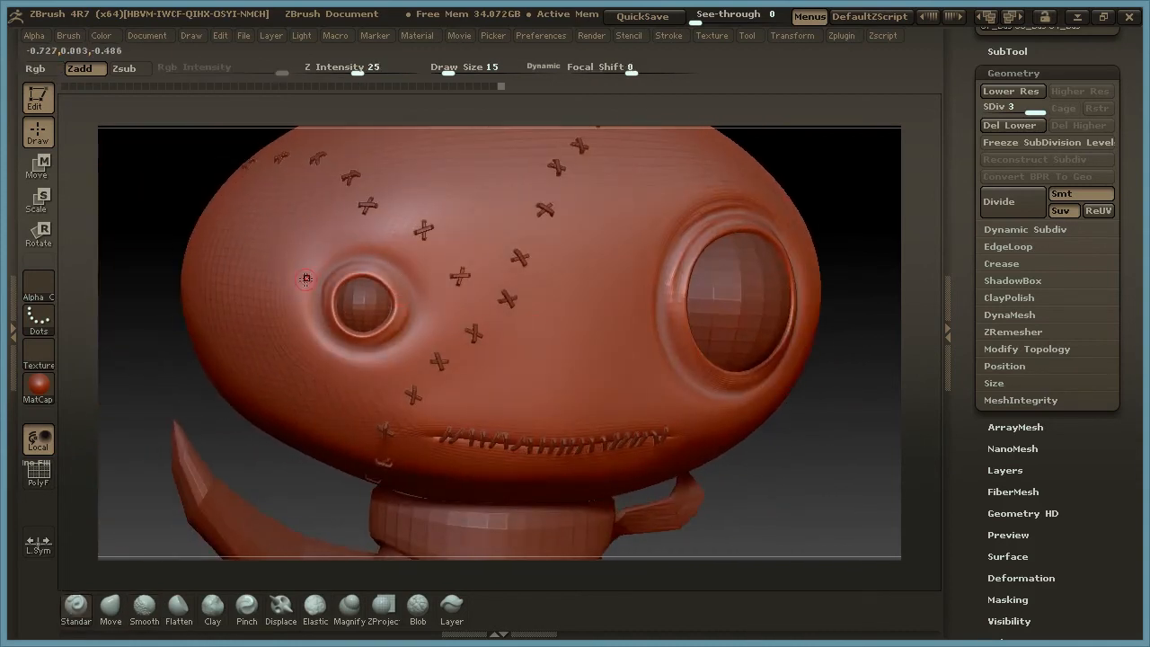
Set the draw size to 23 and build a wider outer fold around the small eye, smoothing its lower edge
{"action": "key", "text": "space"}
{"action": "mouse_move", "coordinate": [302, 279]}
{"action": "left_mouse_down"}
{"action": "mouse_move", "coordinate": [318, 280]}
{"action": "mouse_move", "coordinate": [308, 281]}
{"action": "left_mouse_up"}
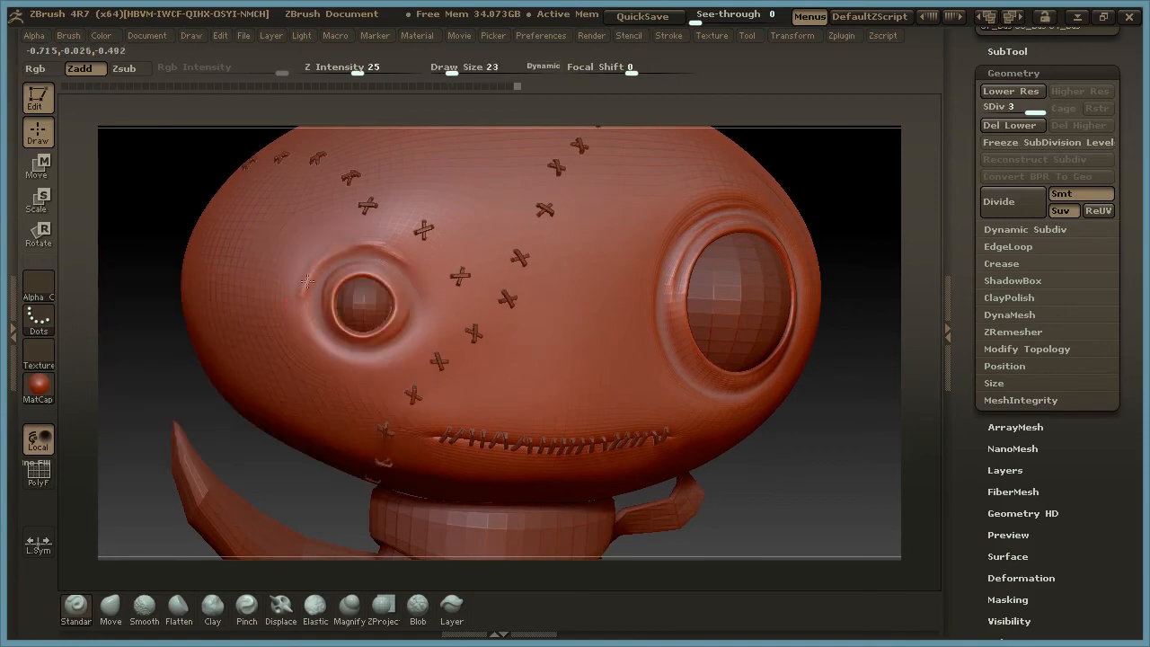
{"action": "key", "text": "shift"}
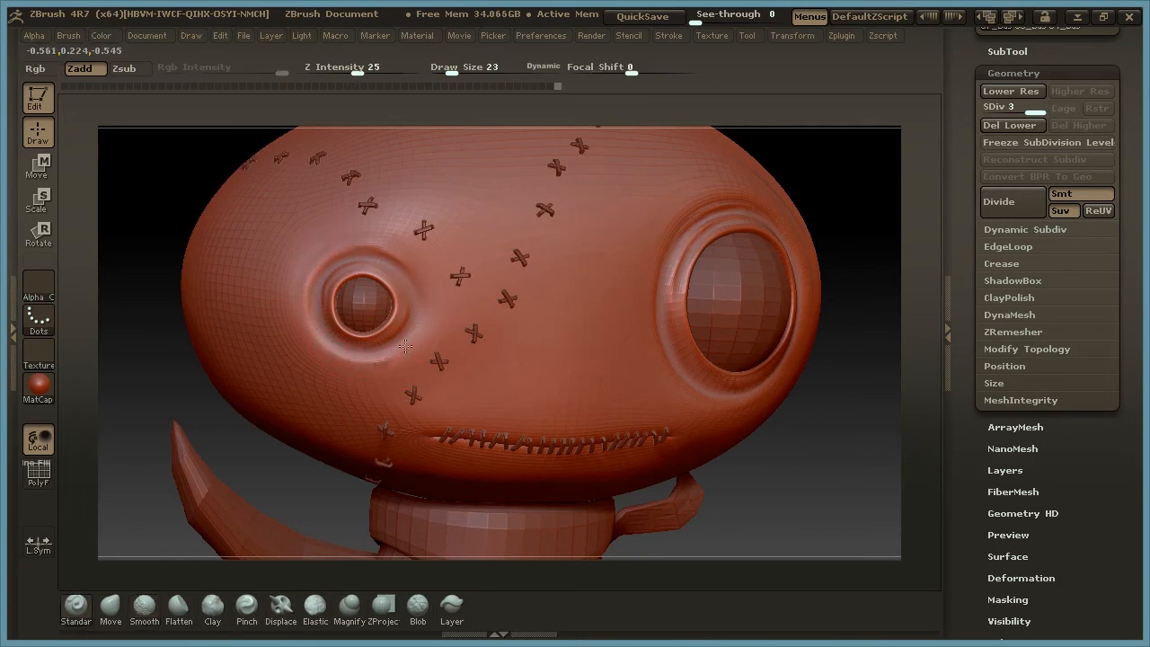
{"action": "left_click_drag", "start_coordinate": [366, 370], "coordinate": [452, 326], "text": "shift"}
{"action": "left_click_drag", "start_coordinate": [357, 360], "coordinate": [392, 358]}
{"action": "key", "text": "shift"}
{"action": "mouse_move", "coordinate": [349, 349]}
{"action": "left_mouse_down"}
{"action": "mouse_move", "coordinate": [392, 347]}
{"action": "mouse_move", "coordinate": [336, 268]}
{"action": "mouse_move", "coordinate": [393, 270]}
{"action": "mouse_move", "coordinate": [432, 311]}
{"action": "left_mouse_up"}
{"action": "left_click_drag", "start_coordinate": [879, 448], "coordinate": [782, 450]}
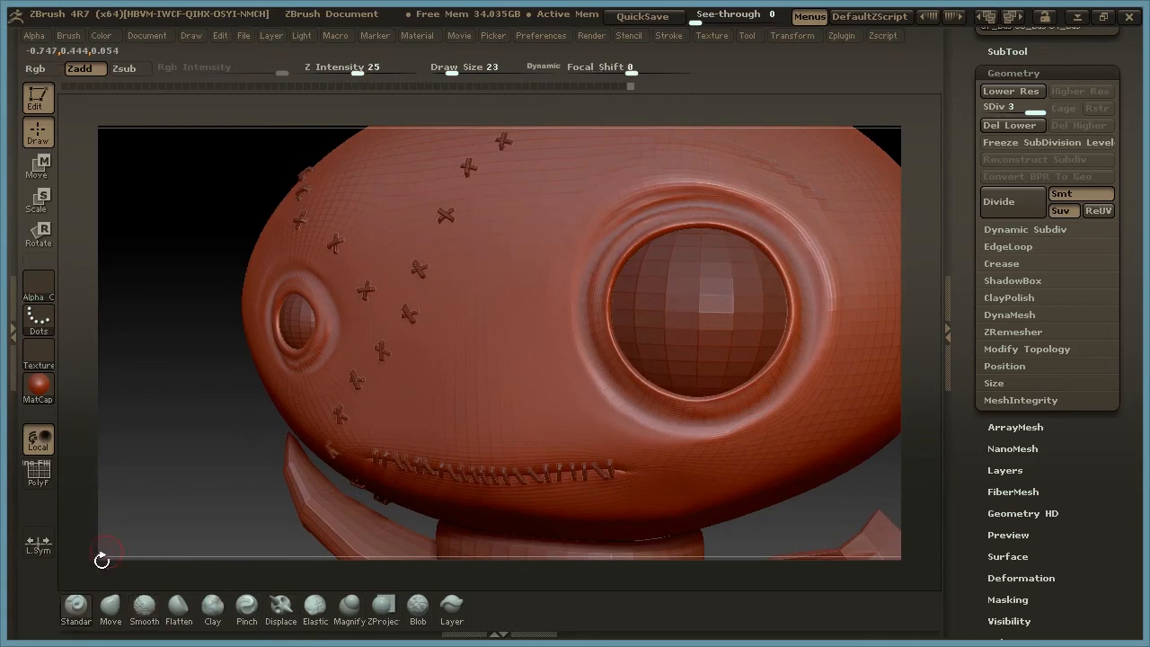
Set the draw size to 90 and build up broad brow volume above the large eye
{"action": "left_click_drag", "start_coordinate": [182, 482], "coordinate": [269, 476]}
{"action": "left_click_drag", "start_coordinate": [815, 459], "coordinate": [762, 441], "text": "alt"}
{"action": "mouse_move", "coordinate": [796, 355]}
{"action": "left_mouse_down", "text": "alt"}
{"action": "mouse_move", "coordinate": [786, 401]}
{"action": "mouse_move", "coordinate": [801, 380]}
{"action": "mouse_move", "coordinate": [827, 378]}
{"action": "left_mouse_up", "text": "alt"}
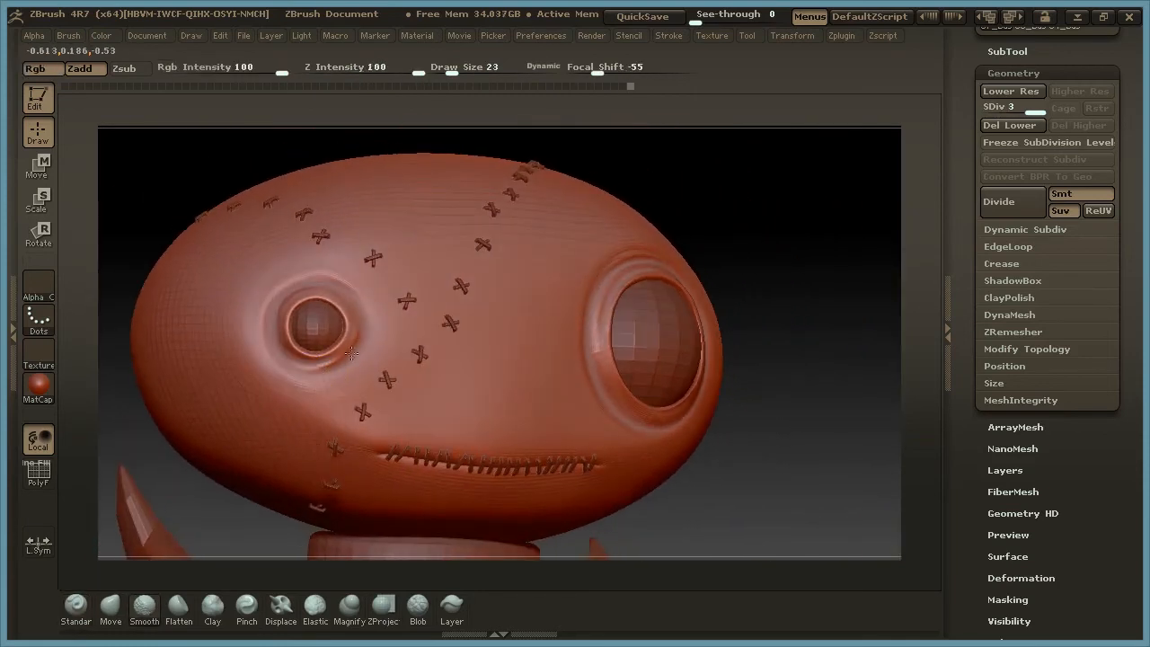
{"action": "left_click_drag", "start_coordinate": [812, 279], "coordinate": [798, 320]}
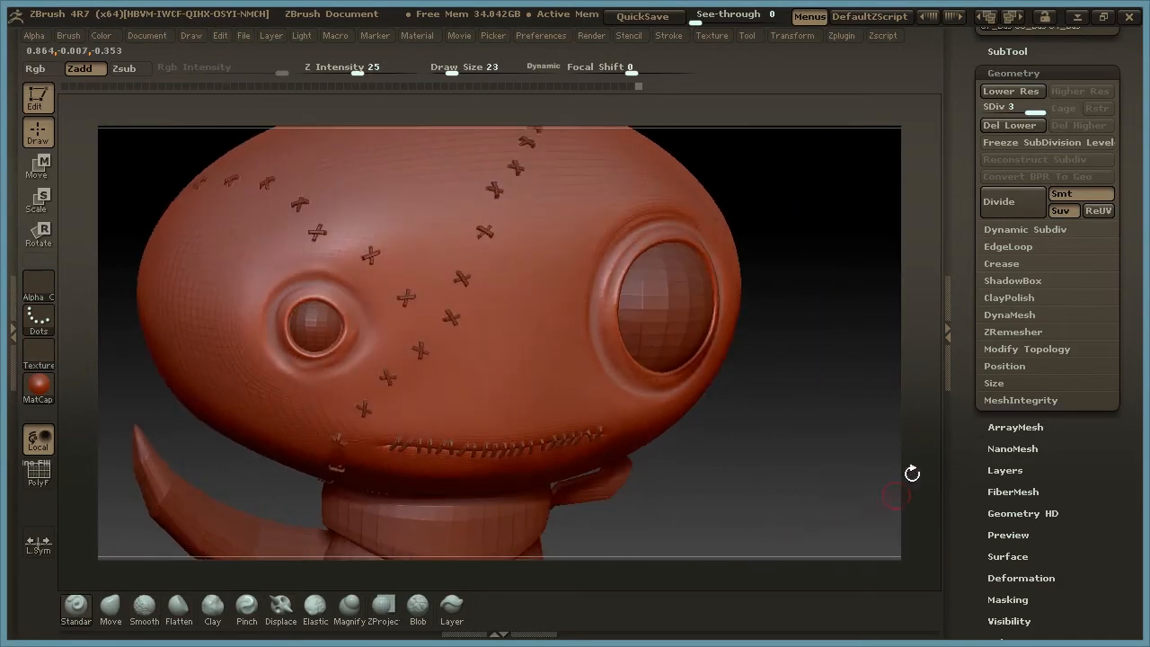
{"action": "mouse_move", "coordinate": [803, 377]}
{"action": "left_mouse_down"}
{"action": "mouse_move", "coordinate": [804, 431]}
{"action": "mouse_move", "coordinate": [782, 439]}
{"action": "mouse_move", "coordinate": [763, 372]}
{"action": "mouse_move", "coordinate": [634, 234]}
{"action": "left_mouse_up"}
{"action": "left_click_drag", "start_coordinate": [770, 398], "coordinate": [762, 398]}
{"action": "key", "text": "space"}
{"action": "left_click_drag", "start_coordinate": [706, 278], "coordinate": [723, 275]}
{"action": "mouse_move", "coordinate": [773, 242]}
{"action": "left_mouse_down"}
{"action": "mouse_move", "coordinate": [803, 242]}
{"action": "mouse_move", "coordinate": [791, 235]}
{"action": "left_mouse_up"}
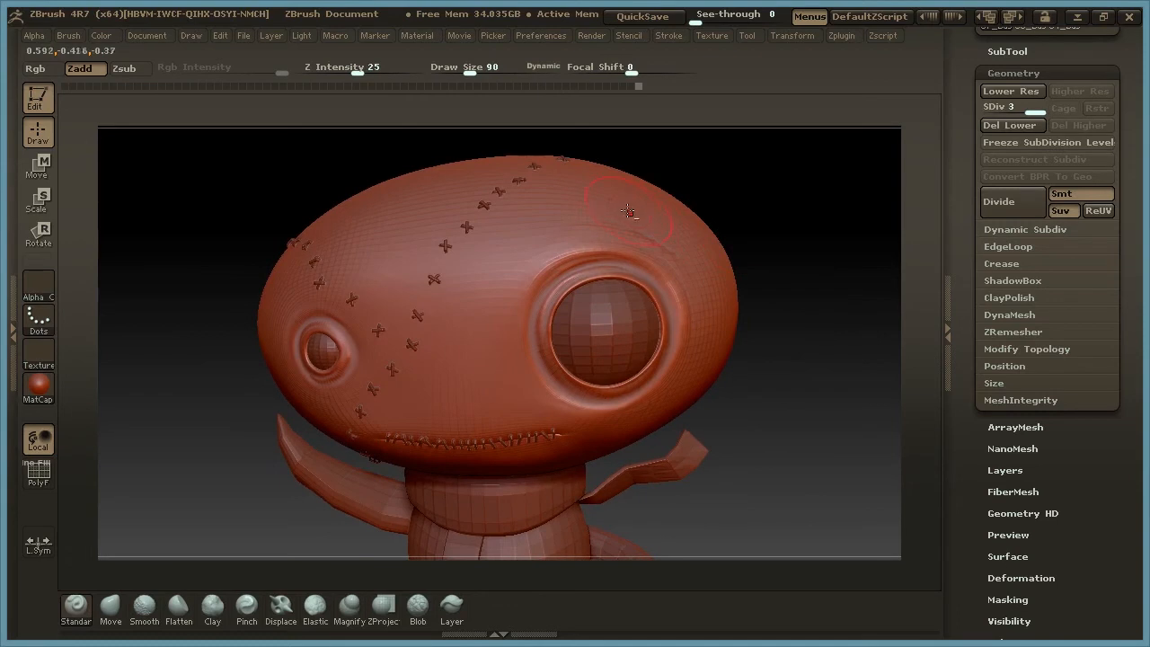
{"action": "left_click_drag", "start_coordinate": [655, 221], "coordinate": [677, 242]}
{"action": "left_click_drag", "start_coordinate": [793, 246], "coordinate": [725, 288]}
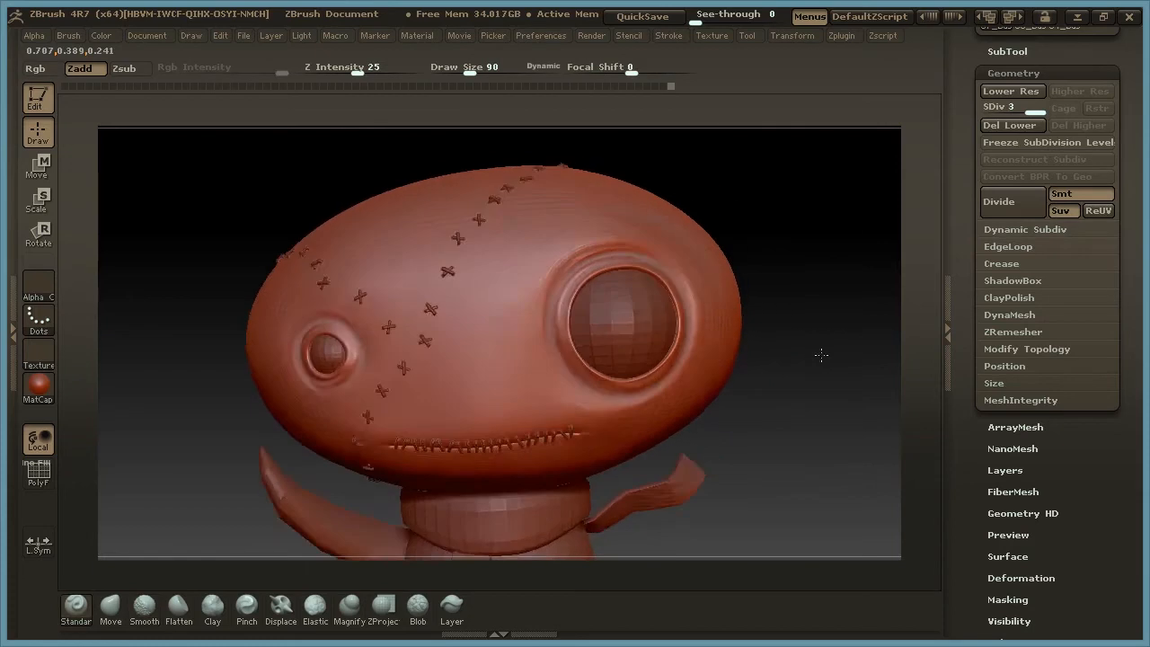
Build up the side of the head beside the small eye and smooth the cheek below it
{"action": "left_click_drag", "start_coordinate": [821, 357], "coordinate": [824, 354]}
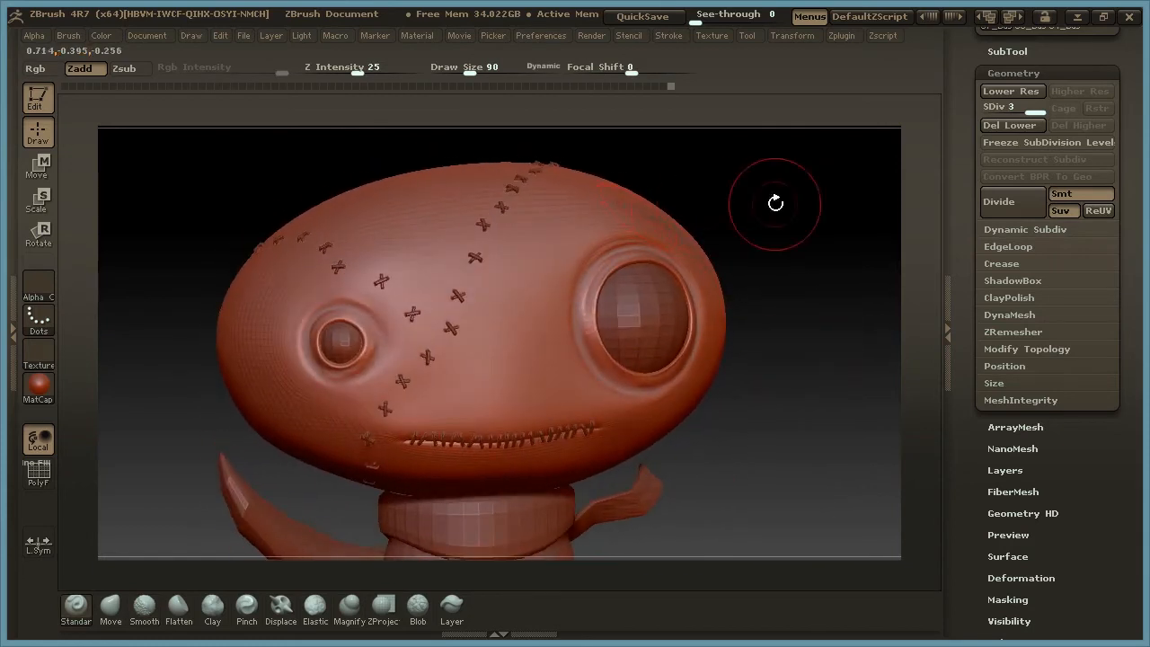
{"action": "left_click_drag", "start_coordinate": [773, 200], "coordinate": [822, 199]}
{"action": "mouse_move", "coordinate": [269, 352]}
{"action": "left_mouse_down"}
{"action": "mouse_move", "coordinate": [281, 277]}
{"action": "mouse_move", "coordinate": [301, 408]}
{"action": "mouse_move", "coordinate": [269, 333]}
{"action": "left_mouse_up"}
{"action": "mouse_move", "coordinate": [286, 432]}
{"action": "left_mouse_down", "text": "shift"}
{"action": "mouse_move", "coordinate": [265, 346]}
{"action": "mouse_move", "coordinate": [285, 277]}
{"action": "mouse_move", "coordinate": [364, 477]}
{"action": "left_mouse_up", "text": "shift"}
{"action": "left_click_drag", "start_coordinate": [788, 441], "coordinate": [802, 402]}
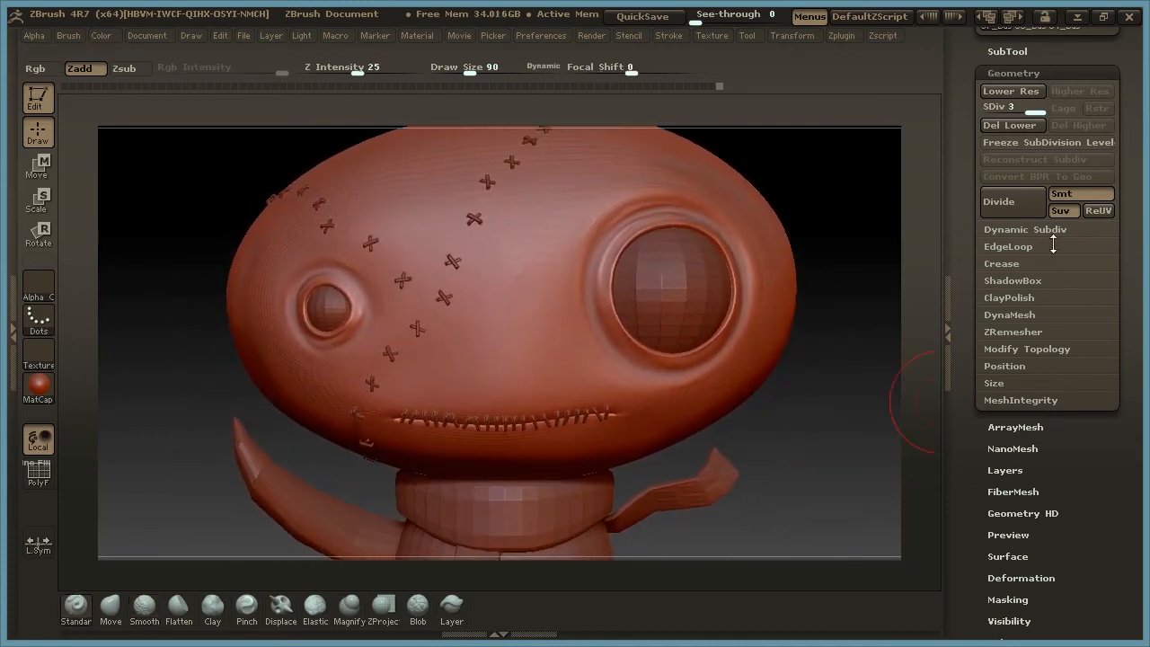
Subdivide the head to level 4 and set the draw size to 26
{"action": "left_click", "coordinate": [1021, 202]}
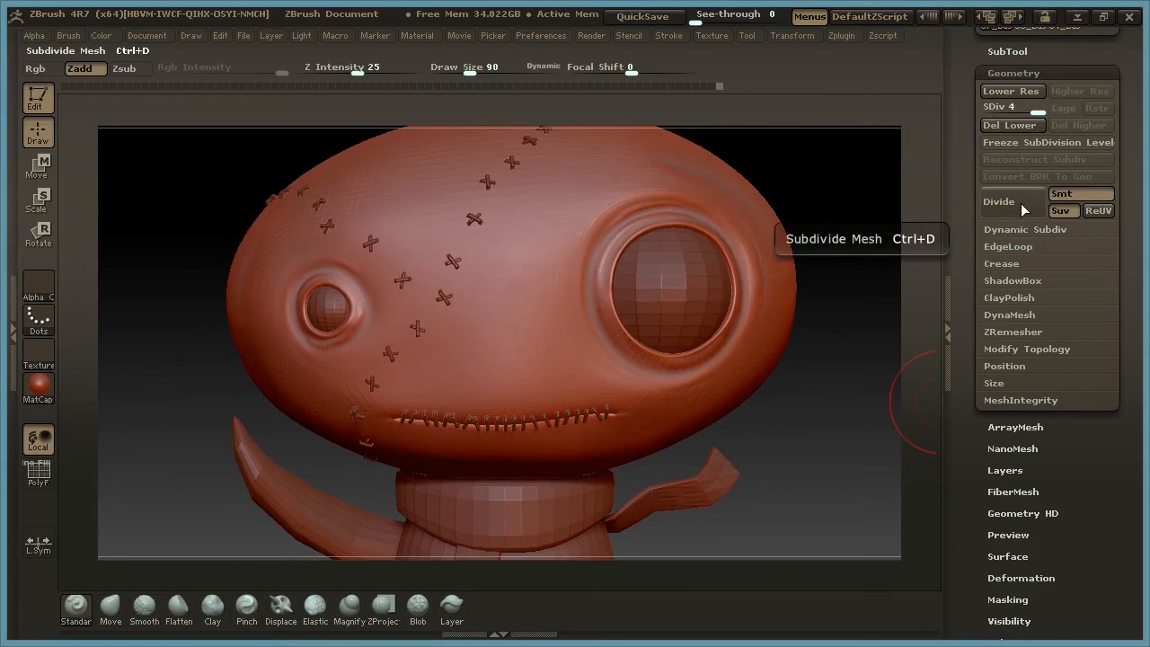
{"action": "left_click_drag", "start_coordinate": [803, 392], "coordinate": [800, 378]}
{"action": "key", "text": "space"}
{"action": "left_click_drag", "start_coordinate": [537, 338], "coordinate": [521, 341]}
{"action": "left_click_drag", "start_coordinate": [814, 157], "coordinate": [864, 167], "text": "alt"}
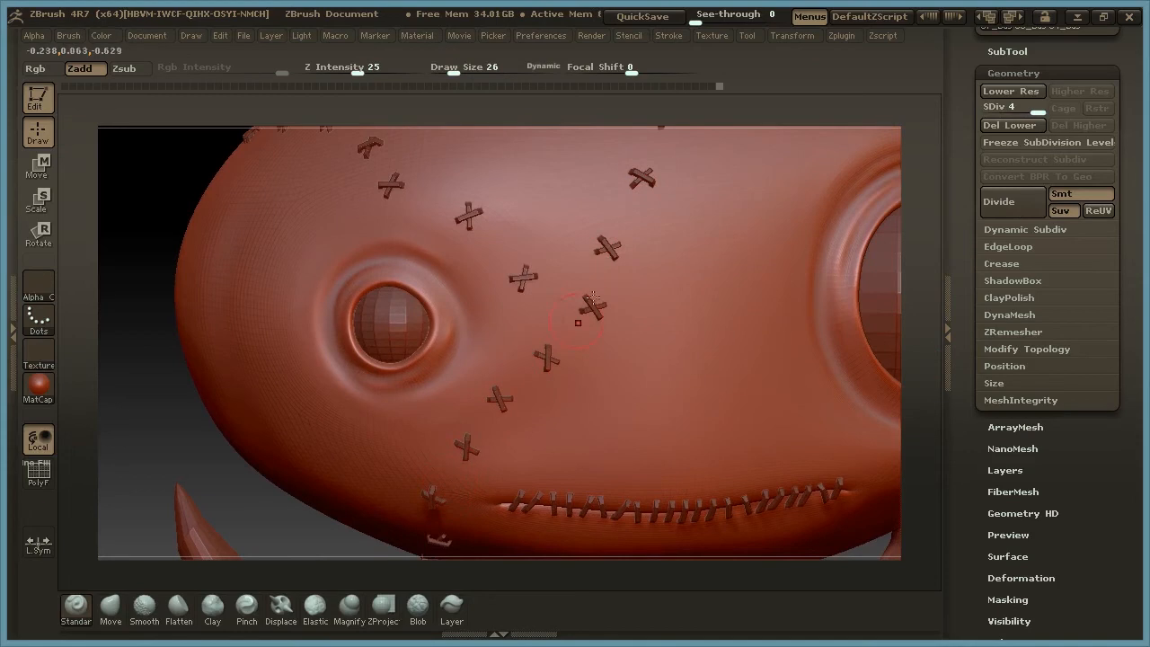
{"action": "key", "text": "f"}
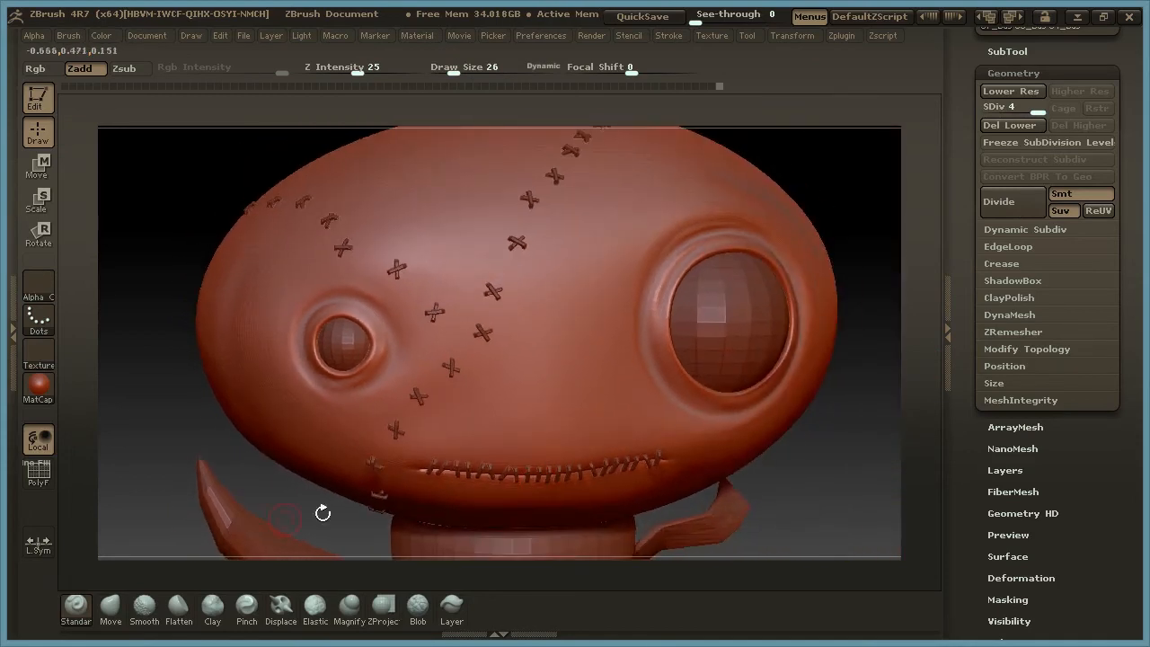
{"action": "left_click_drag", "start_coordinate": [818, 440], "coordinate": [802, 454]}
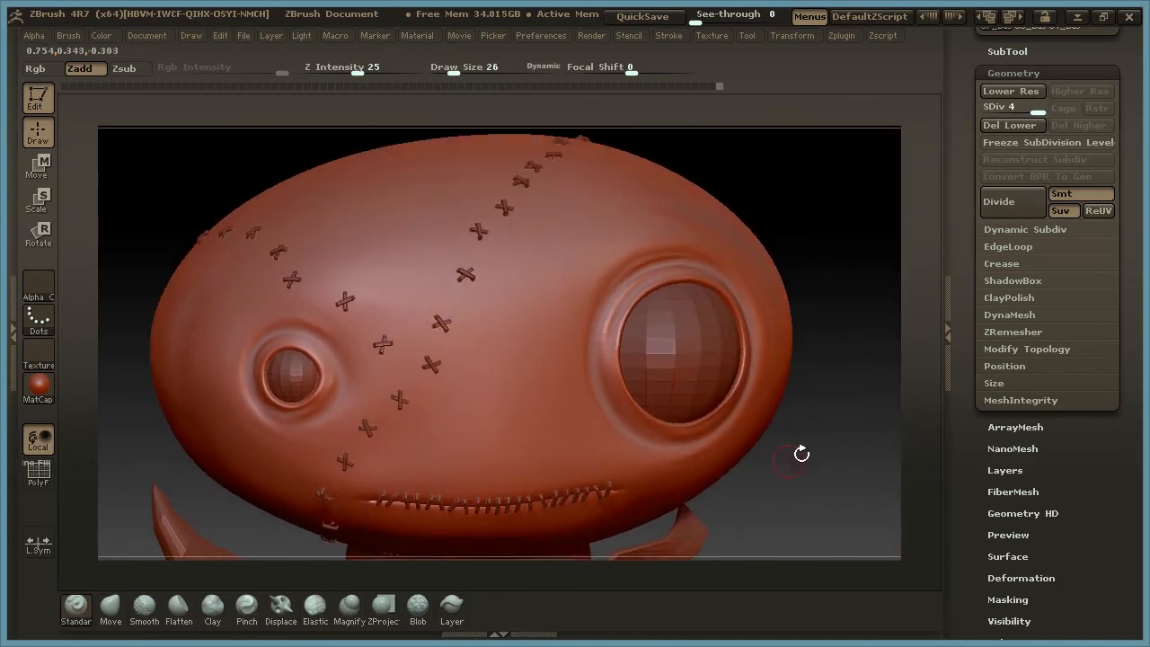
Select the StitchBase subtool and subdivide the stitches to level 4
{"action": "left_click", "coordinate": [1049, 72]}
{"action": "mouse_move", "coordinate": [1096, 225]}
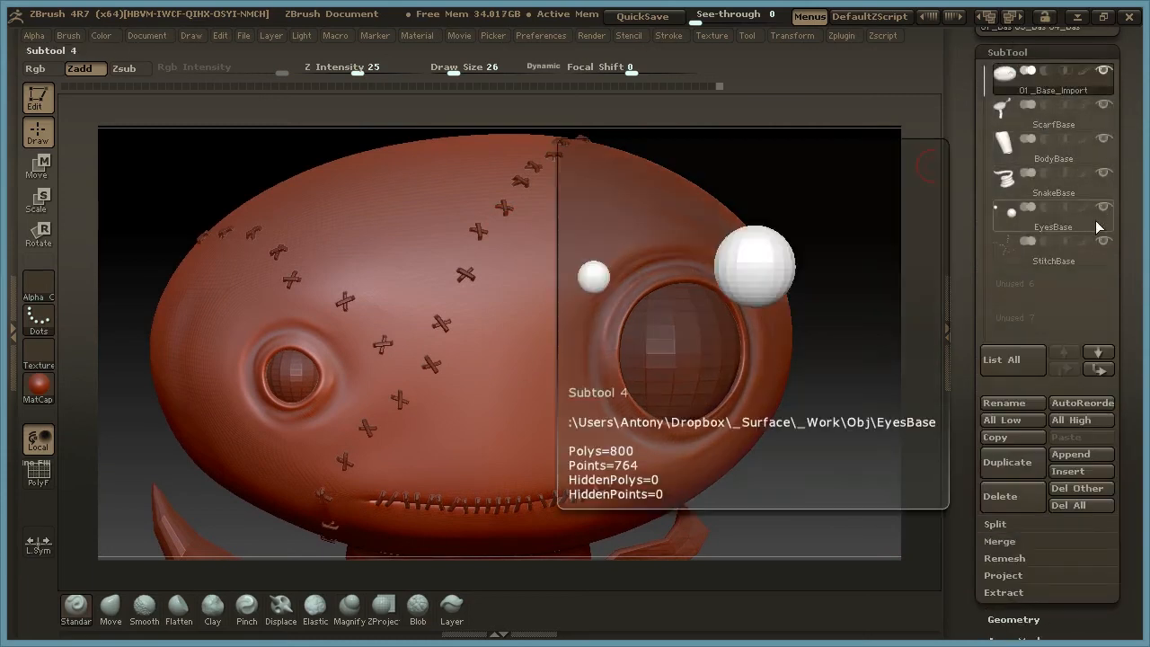
{"action": "left_click", "coordinate": [1088, 256]}
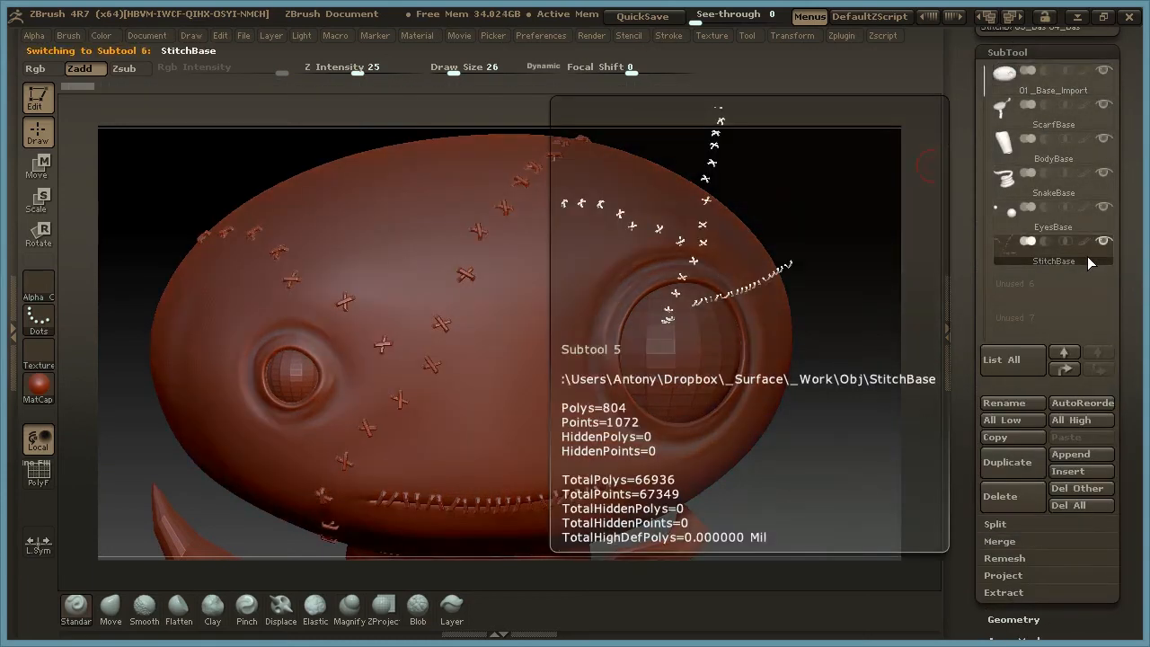
{"action": "left_click_drag", "start_coordinate": [770, 210], "coordinate": [814, 268], "text": "alt"}
{"action": "left_click_drag", "start_coordinate": [931, 244], "coordinate": [804, 344]}
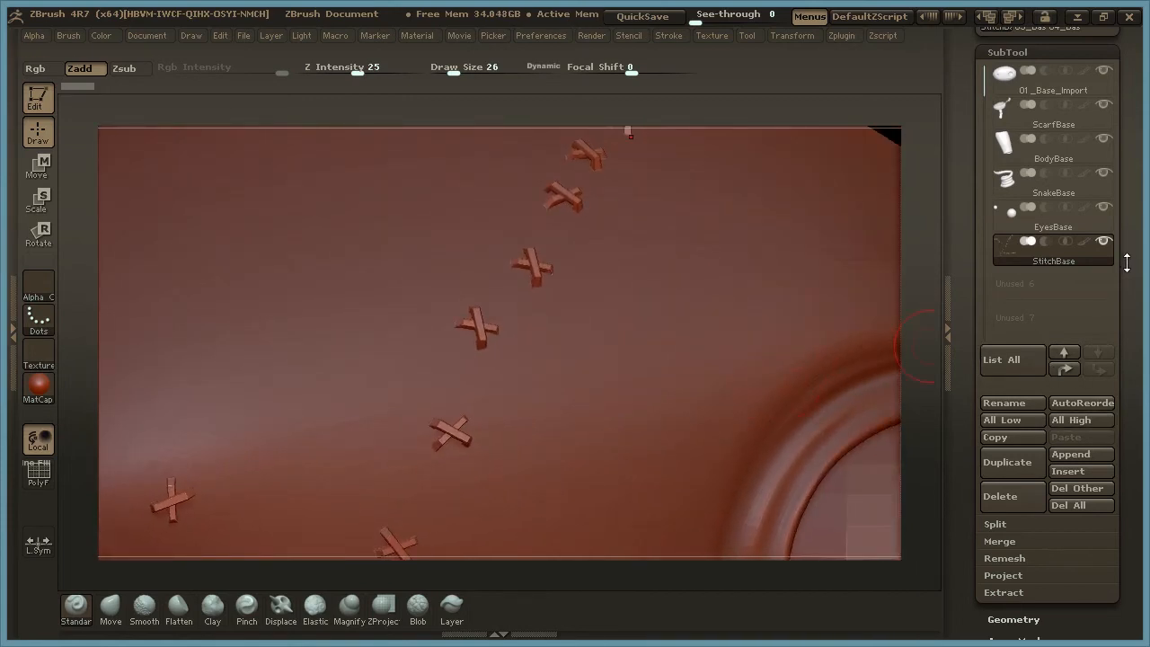
{"action": "left_click", "coordinate": [1042, 52]}
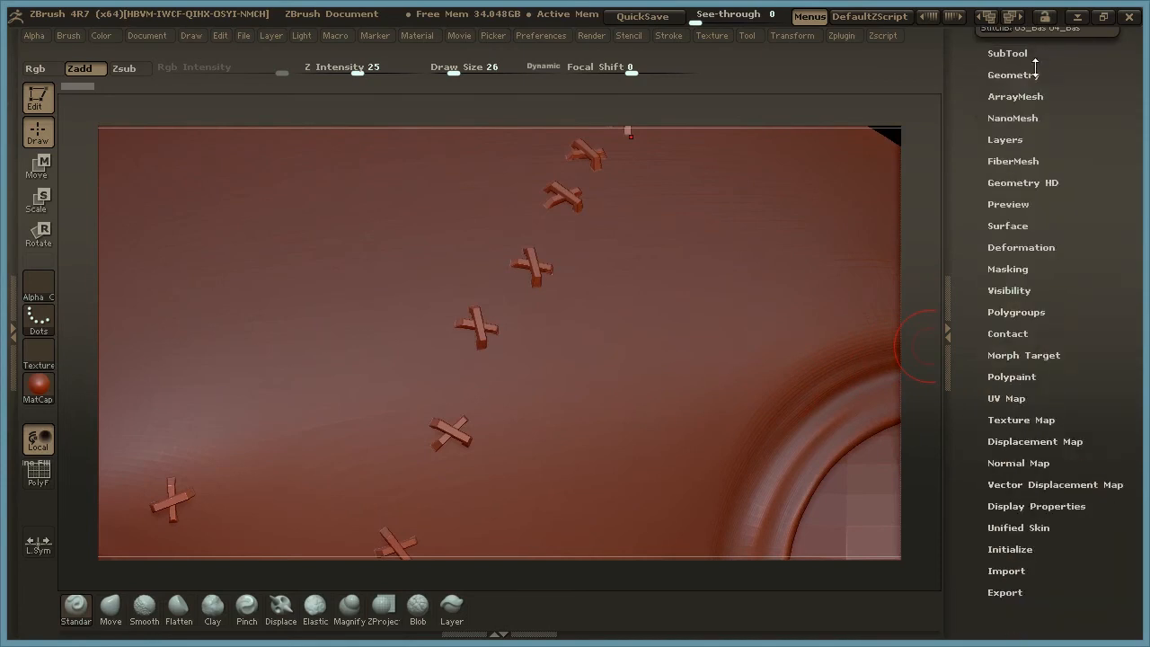
{"action": "left_click", "coordinate": [1028, 75]}
{"action": "left_click", "coordinate": [1025, 209]}
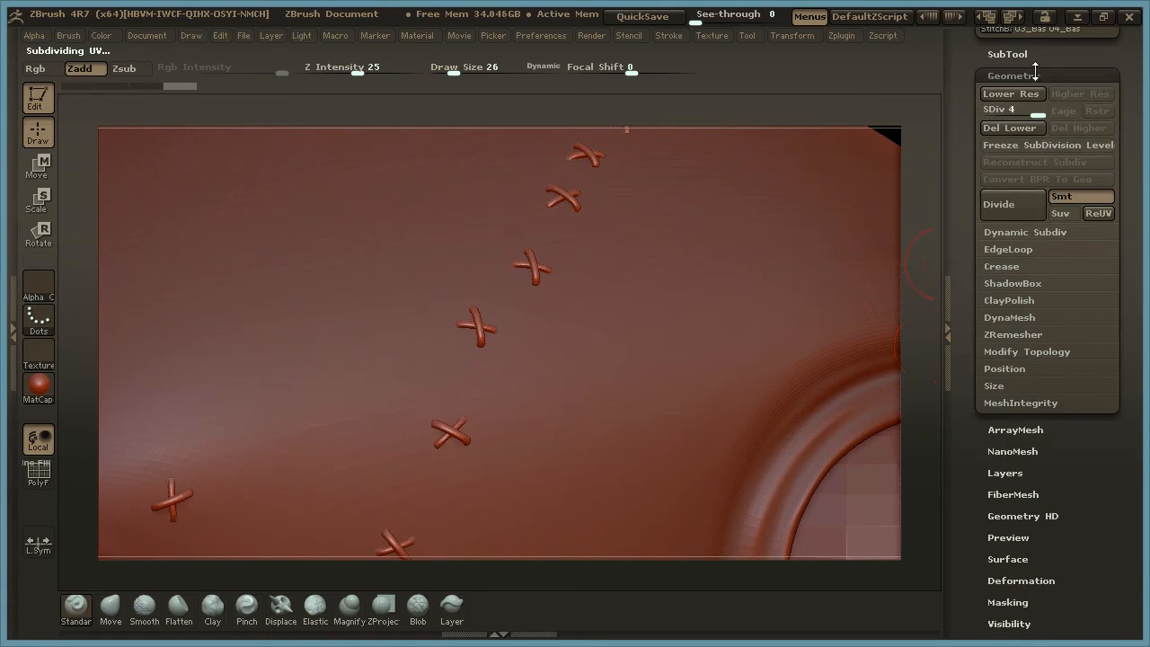
Return to the 01_Base_Import head, set the draw size to 12, and sculpt a seam beneath the upper stitches of the long row
{"action": "left_click", "coordinate": [1011, 54]}
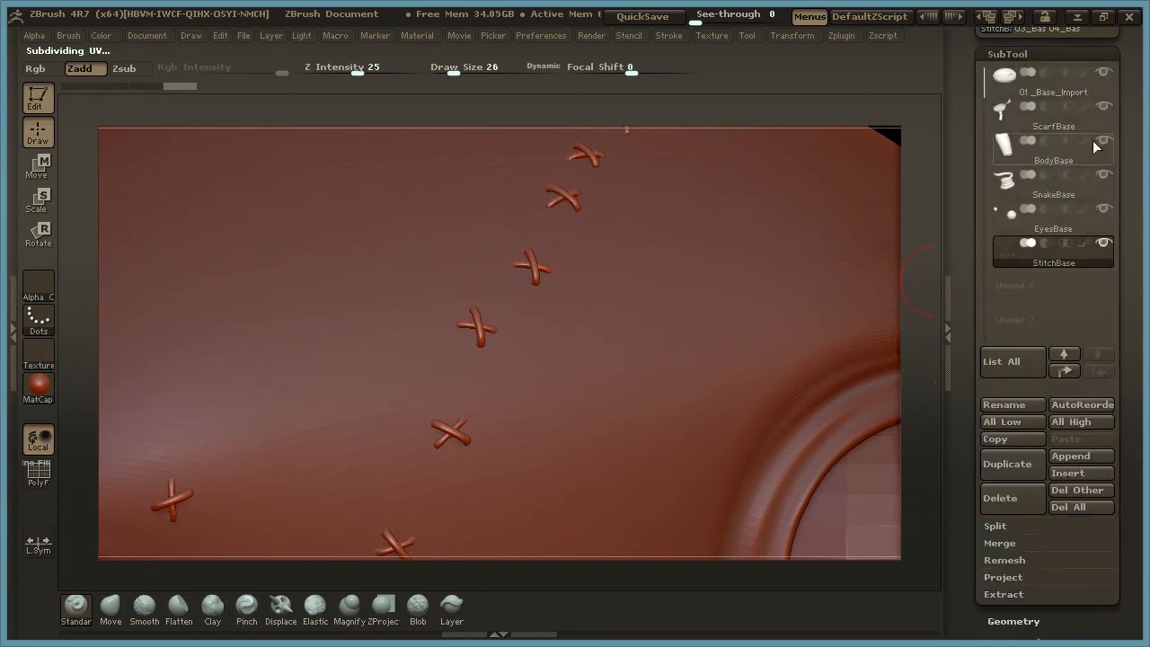
{"action": "left_click", "coordinate": [1111, 85]}
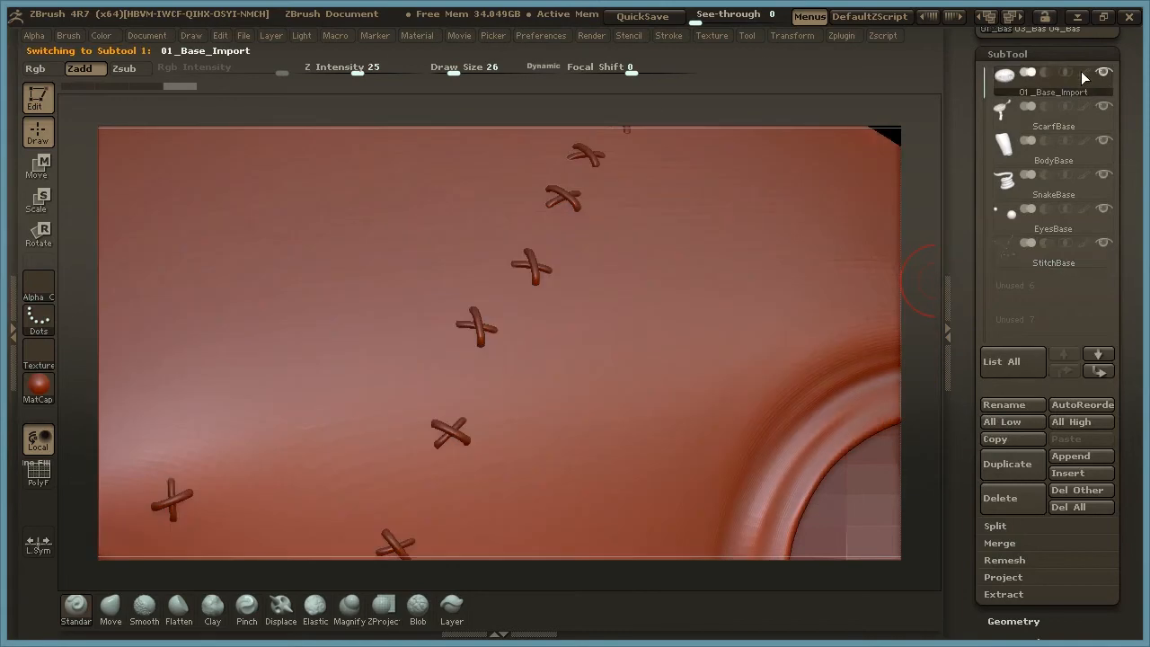
{"action": "left_click", "coordinate": [1007, 54]}
{"action": "mouse_move", "coordinate": [913, 260]}
{"action": "left_mouse_down"}
{"action": "mouse_move", "coordinate": [926, 169]}
{"action": "mouse_move", "coordinate": [700, 257]}
{"action": "mouse_move", "coordinate": [788, 183]}
{"action": "mouse_move", "coordinate": [853, 209]}
{"action": "mouse_move", "coordinate": [660, 277]}
{"action": "mouse_move", "coordinate": [839, 189]}
{"action": "mouse_move", "coordinate": [754, 209]}
{"action": "left_mouse_up"}
{"action": "key", "text": "space"}
{"action": "left_click_drag", "start_coordinate": [498, 224], "coordinate": [484, 223]}
{"action": "mouse_move", "coordinate": [816, 192]}
{"action": "left_mouse_down"}
{"action": "mouse_move", "coordinate": [804, 244]}
{"action": "mouse_move", "coordinate": [772, 239]}
{"action": "left_mouse_up"}
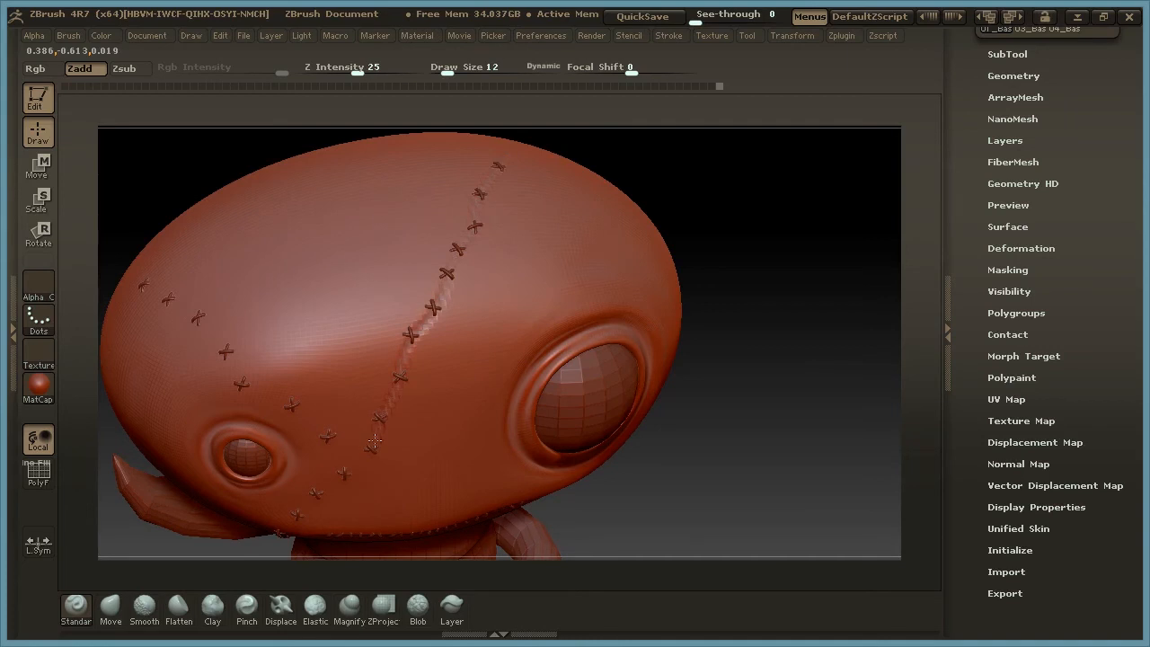
Extend the long seam down past the small eye and the corner of the mouth, following the lower stitches
{"action": "left_click_drag", "start_coordinate": [781, 406], "coordinate": [763, 236]}
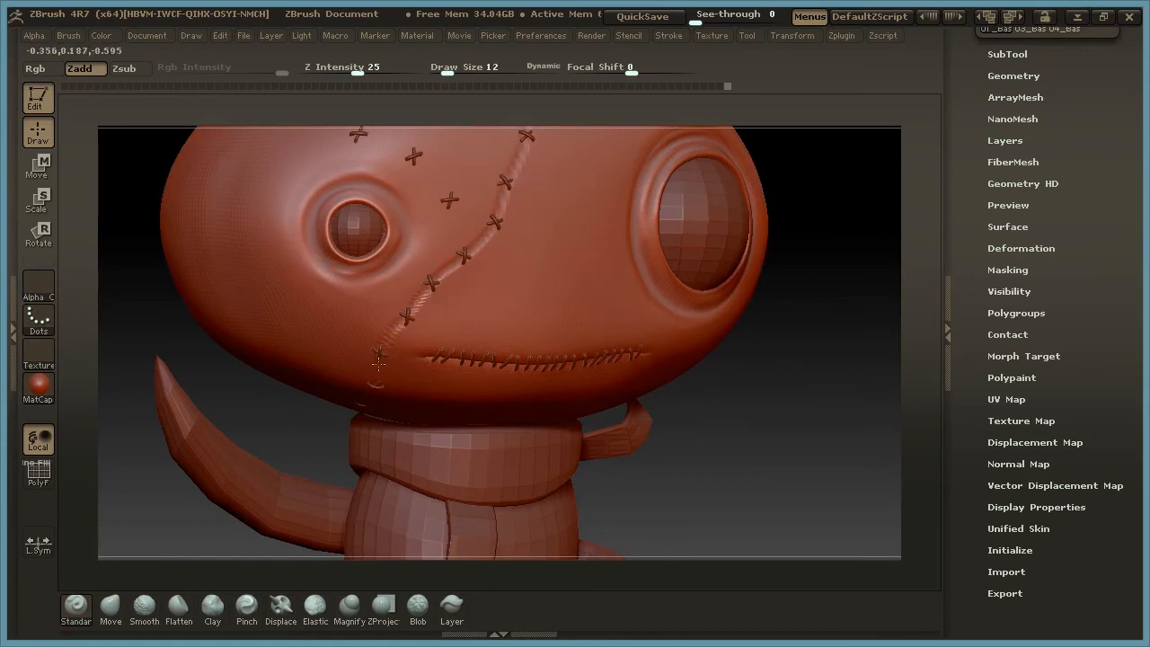
{"action": "left_click_drag", "start_coordinate": [799, 406], "coordinate": [803, 368]}
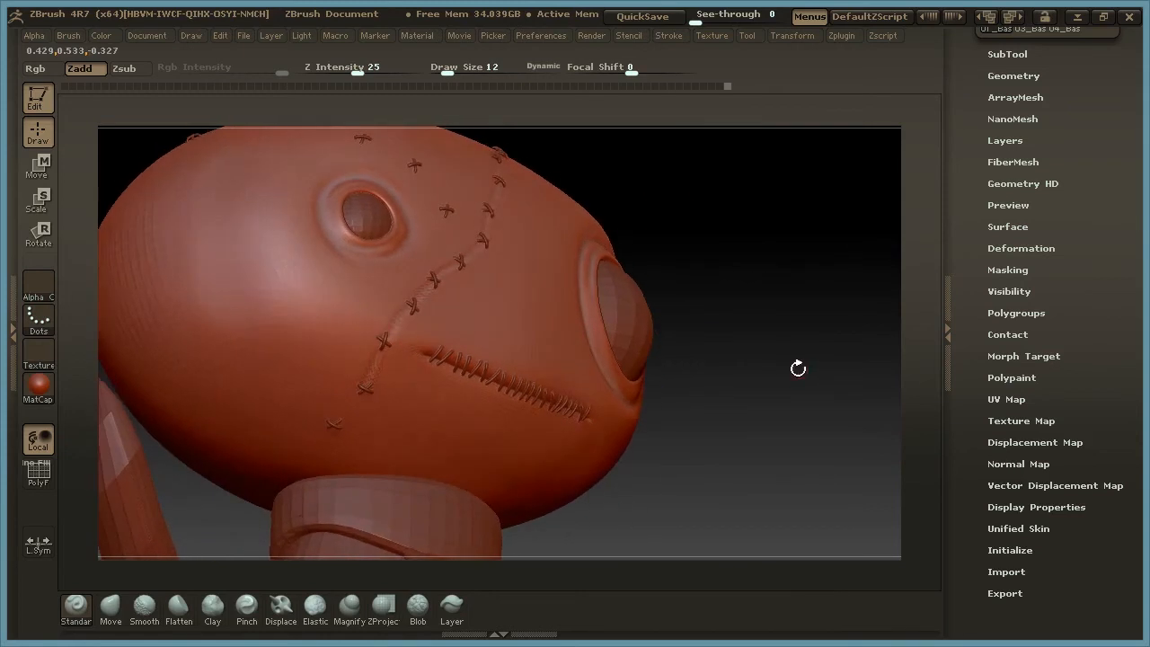
{"action": "left_click_drag", "start_coordinate": [746, 240], "coordinate": [732, 222]}
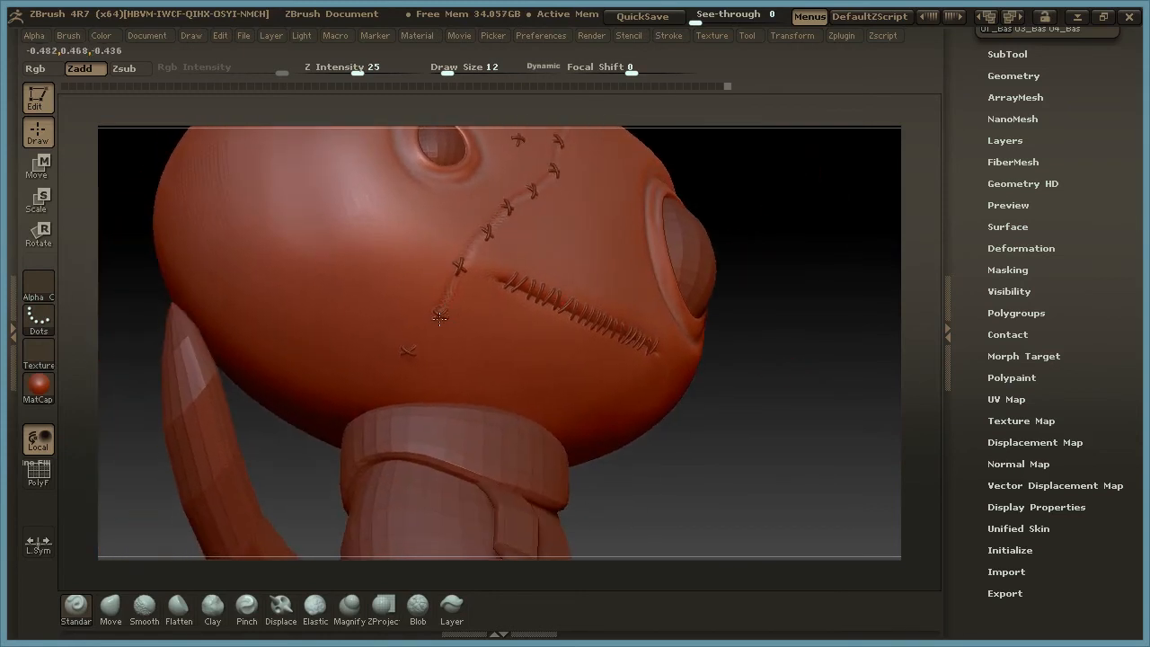
Sculpt a second seam along the shorter row of stitches that curves above the small eye
{"action": "left_click_drag", "start_coordinate": [832, 225], "coordinate": [806, 187]}
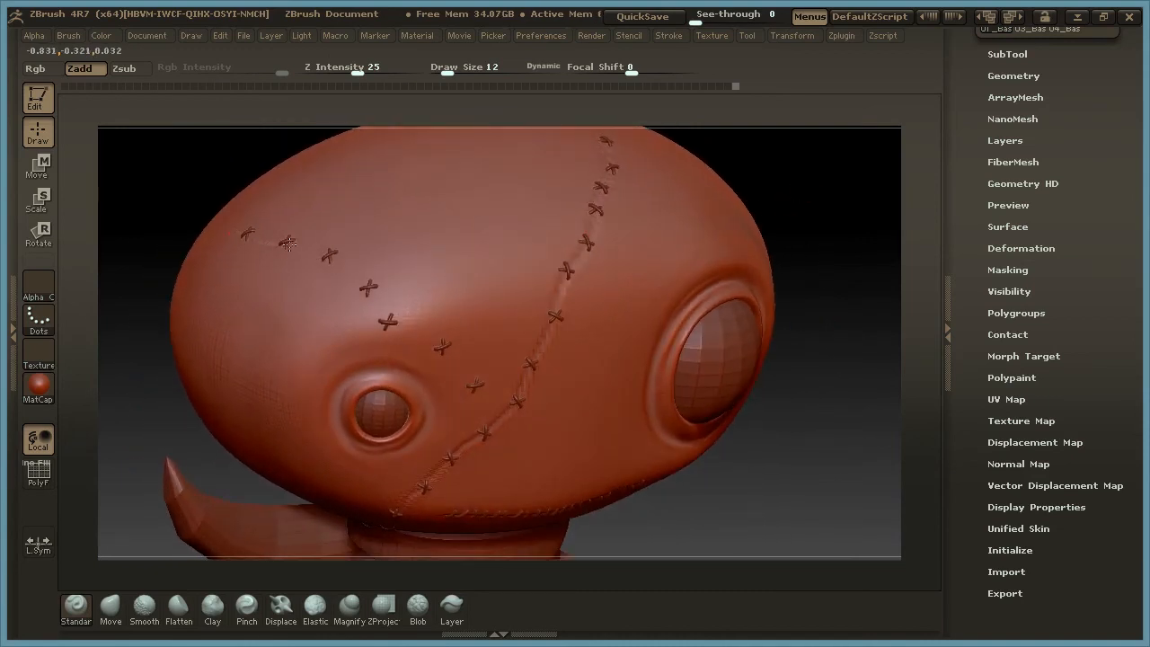
{"action": "mouse_move", "coordinate": [397, 327]}
{"action": "left_mouse_down"}
{"action": "mouse_move", "coordinate": [442, 344]}
{"action": "mouse_move", "coordinate": [488, 409]}
{"action": "left_mouse_up"}
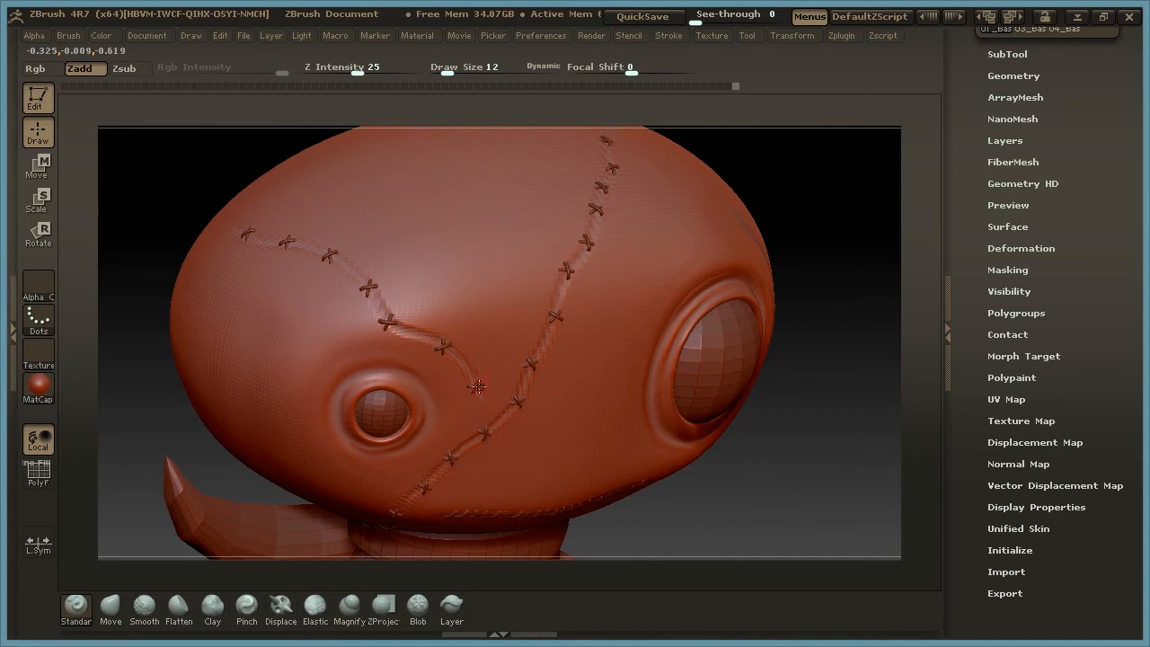
{"action": "left_click_drag", "start_coordinate": [821, 431], "coordinate": [793, 218]}
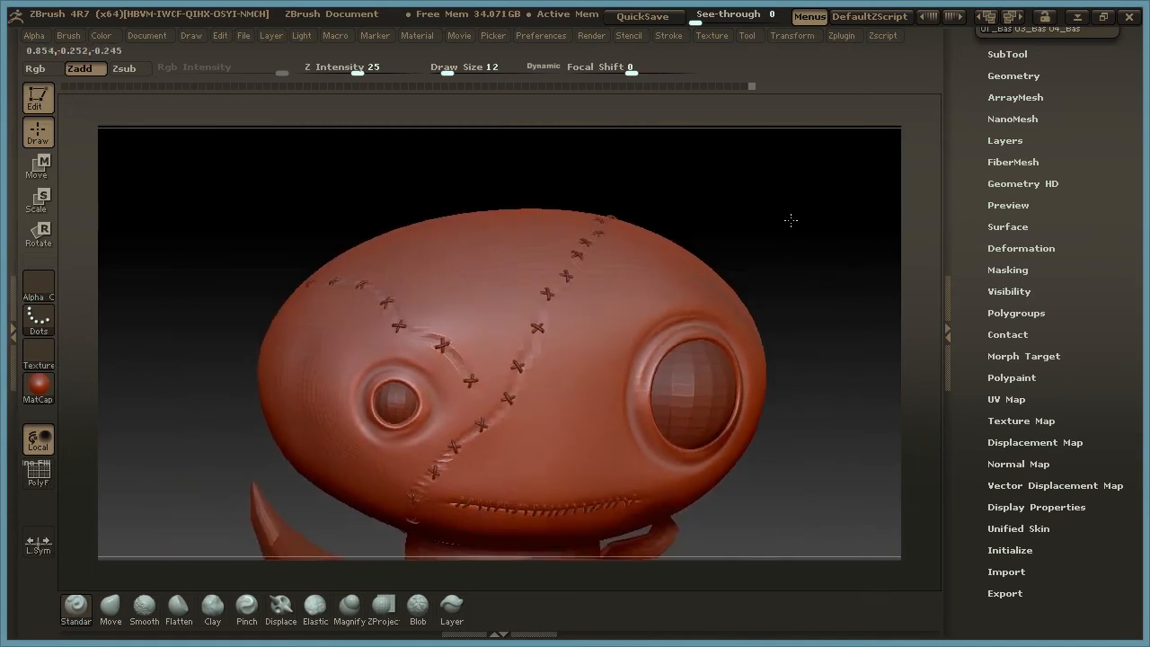
{"action": "left_click_drag", "start_coordinate": [821, 389], "coordinate": [814, 346]}
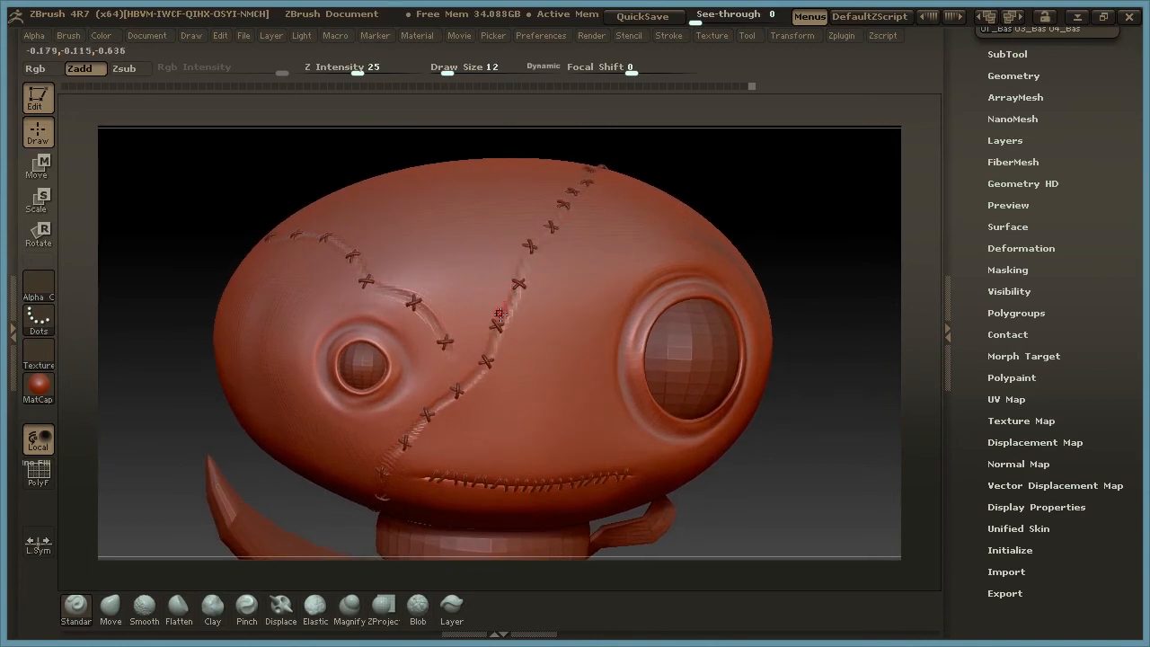
Subdivide the head to level 5 for finer seam detail
{"action": "left_click", "coordinate": [1015, 76]}
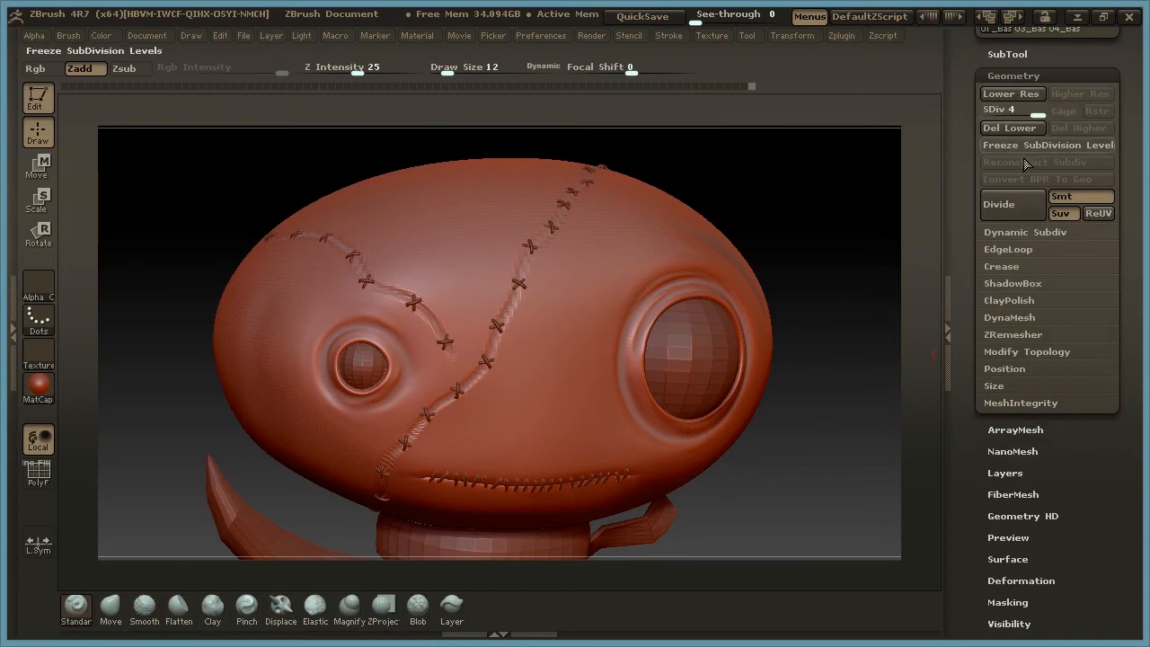
{"action": "left_click", "coordinate": [1012, 207]}
{"action": "left_click_drag", "start_coordinate": [815, 411], "coordinate": [861, 230]}
{"action": "mouse_move", "coordinate": [858, 155]}
{"action": "left_mouse_down", "text": "alt"}
{"action": "mouse_move", "coordinate": [806, 187]}
{"action": "mouse_move", "coordinate": [854, 153]}
{"action": "left_mouse_up", "text": "alt"}
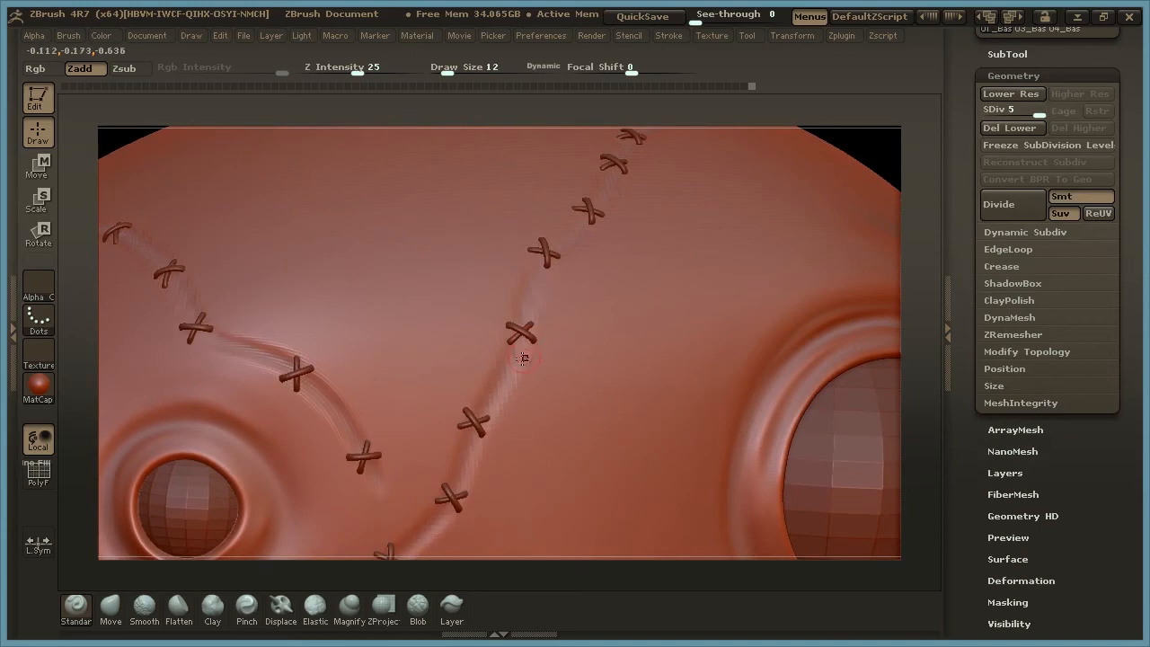
Set the draw size to 6 and sharpen the long seam with thin strokes between its stitches
{"action": "key", "text": "space"}
{"action": "left_click_drag", "start_coordinate": [459, 479], "coordinate": [472, 440]}
{"action": "left_click_drag", "start_coordinate": [502, 380], "coordinate": [530, 287]}
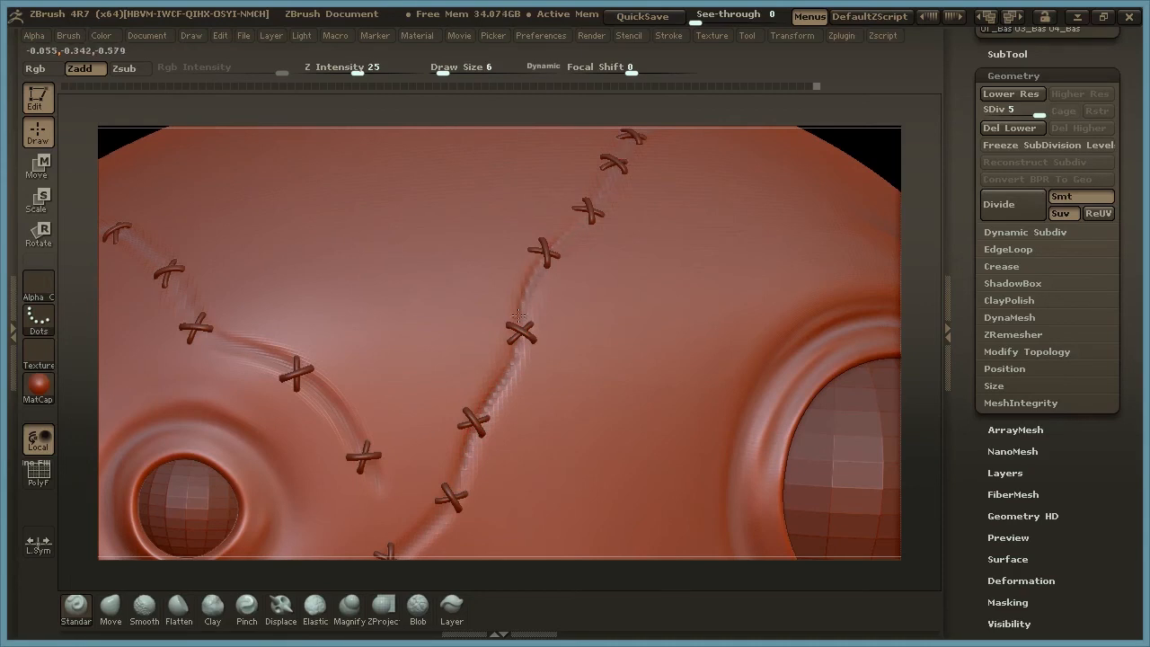
{"action": "left_click_drag", "start_coordinate": [513, 360], "coordinate": [475, 422]}
{"action": "left_click_drag", "start_coordinate": [461, 480], "coordinate": [412, 539]}
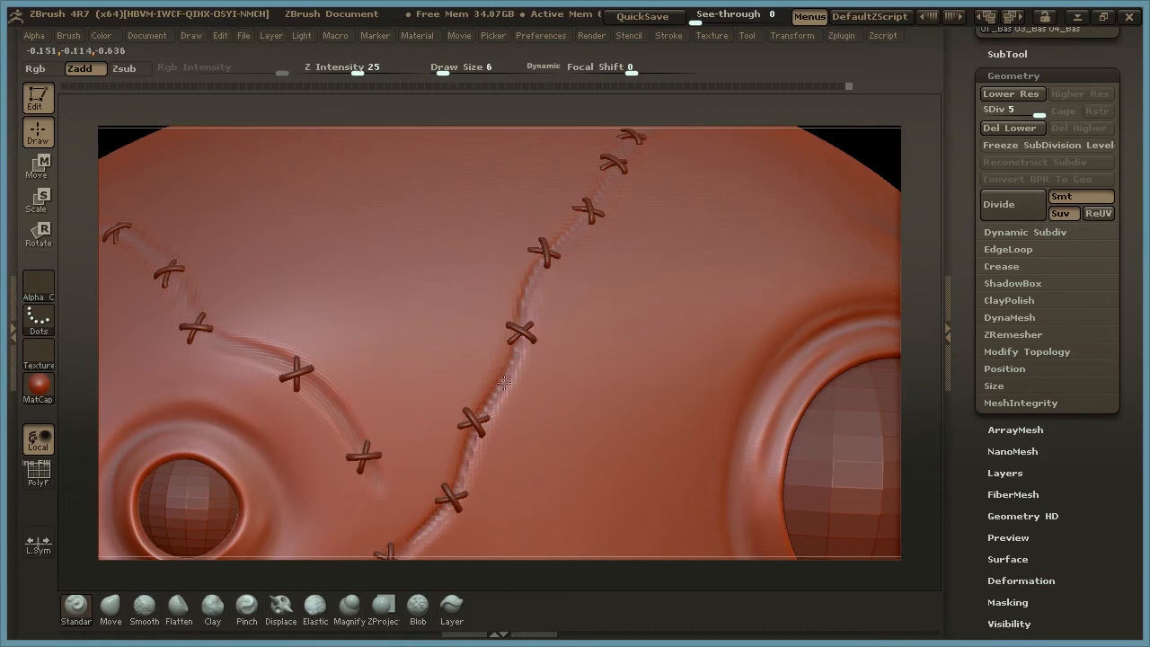
{"action": "left_click_drag", "start_coordinate": [553, 247], "coordinate": [656, 156]}
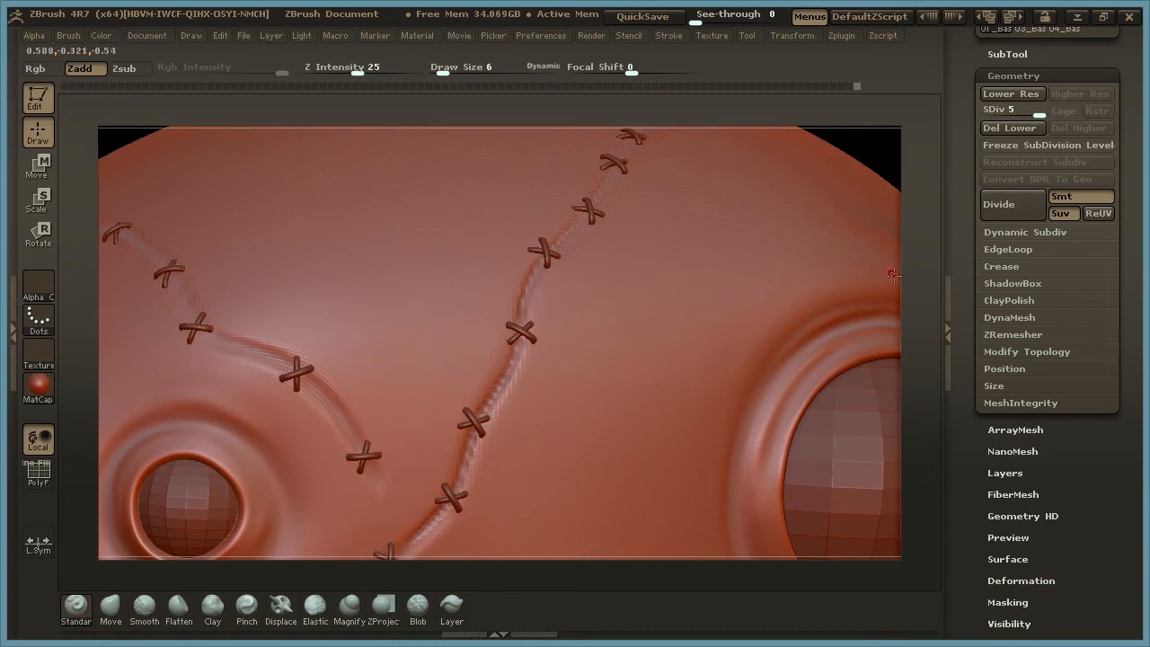
Sculpt small skin puckers around the stitch ends at the middle of the long seam
{"action": "mouse_move", "coordinate": [918, 280]}
{"action": "left_mouse_down"}
{"action": "mouse_move", "coordinate": [920, 204]}
{"action": "mouse_move", "coordinate": [919, 240]}
{"action": "left_mouse_up"}
{"action": "left_click", "coordinate": [483, 342], "text": "alt"}
{"action": "left_click", "coordinate": [499, 346]}
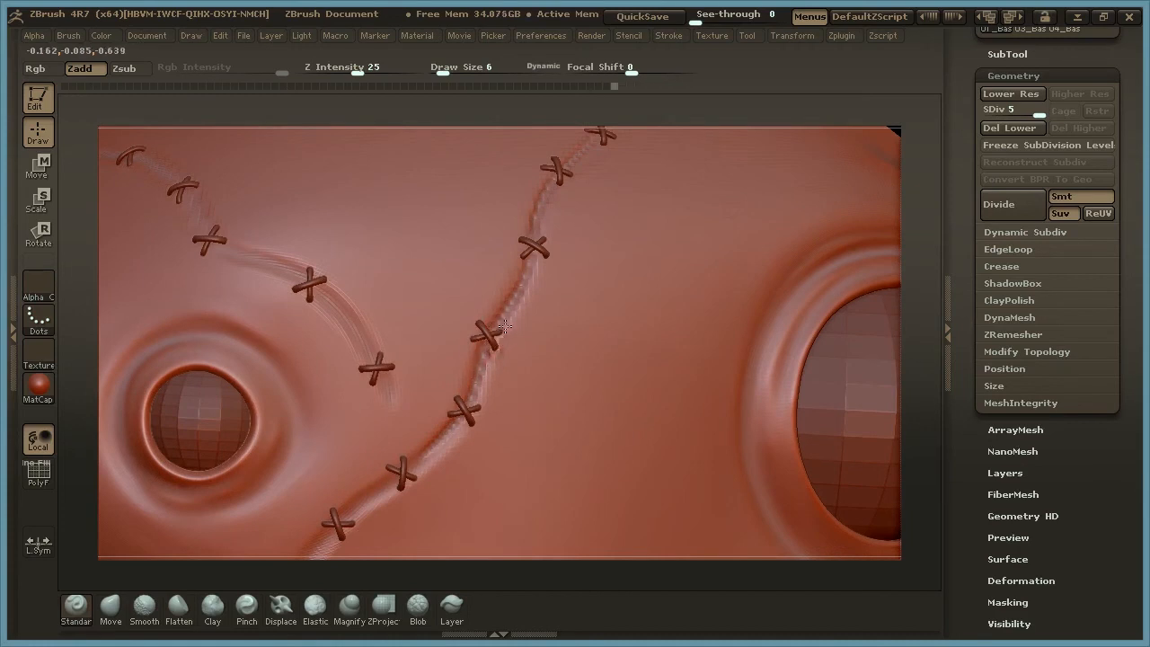
{"action": "left_click", "coordinate": [505, 331]}
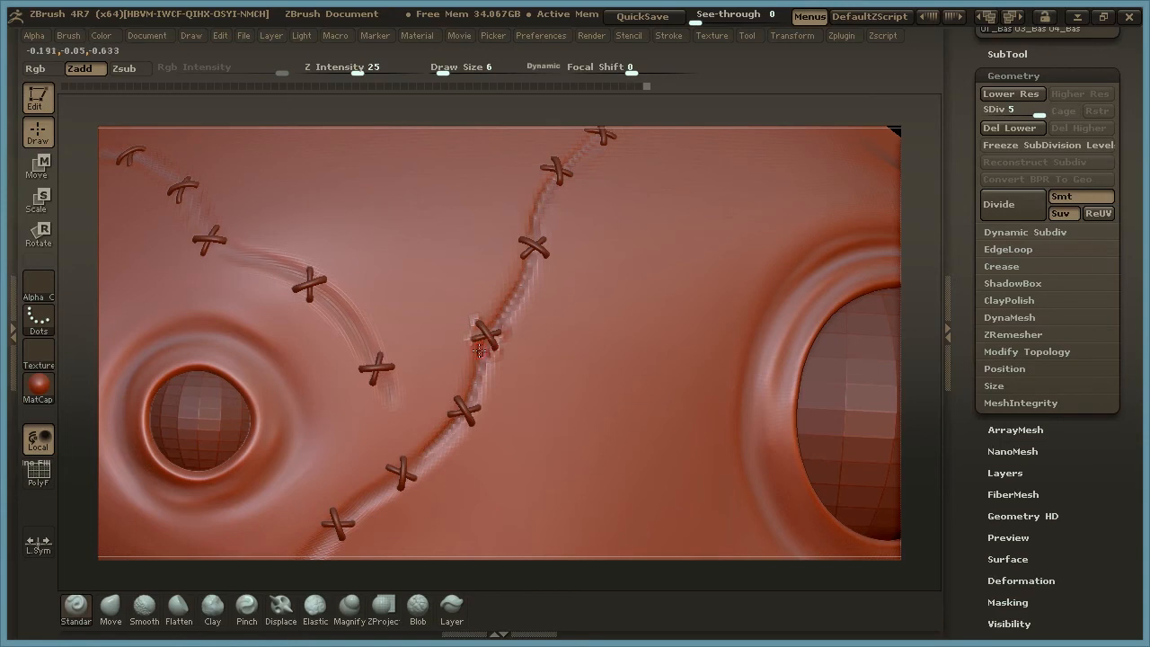
{"action": "mouse_move", "coordinate": [513, 332]}
{"action": "left_mouse_down"}
{"action": "mouse_move", "coordinate": [497, 332]}
{"action": "mouse_move", "coordinate": [509, 354]}
{"action": "left_mouse_up"}
Add matching puckers around the ends of the next two stitches down the long seam
{"action": "mouse_move", "coordinate": [907, 314]}
{"action": "left_mouse_down"}
{"action": "mouse_move", "coordinate": [933, 322]}
{"action": "mouse_move", "coordinate": [913, 305]}
{"action": "mouse_move", "coordinate": [914, 273]}
{"action": "left_mouse_up"}
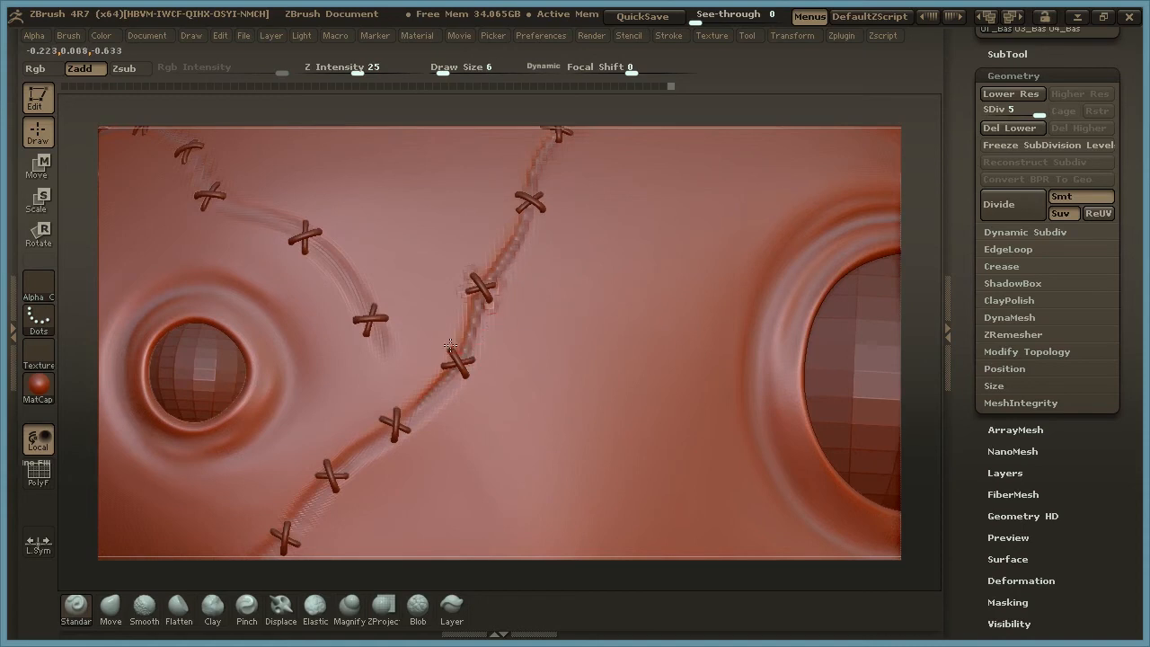
{"action": "left_click_drag", "start_coordinate": [441, 364], "coordinate": [466, 381]}
{"action": "left_click", "coordinate": [472, 366]}
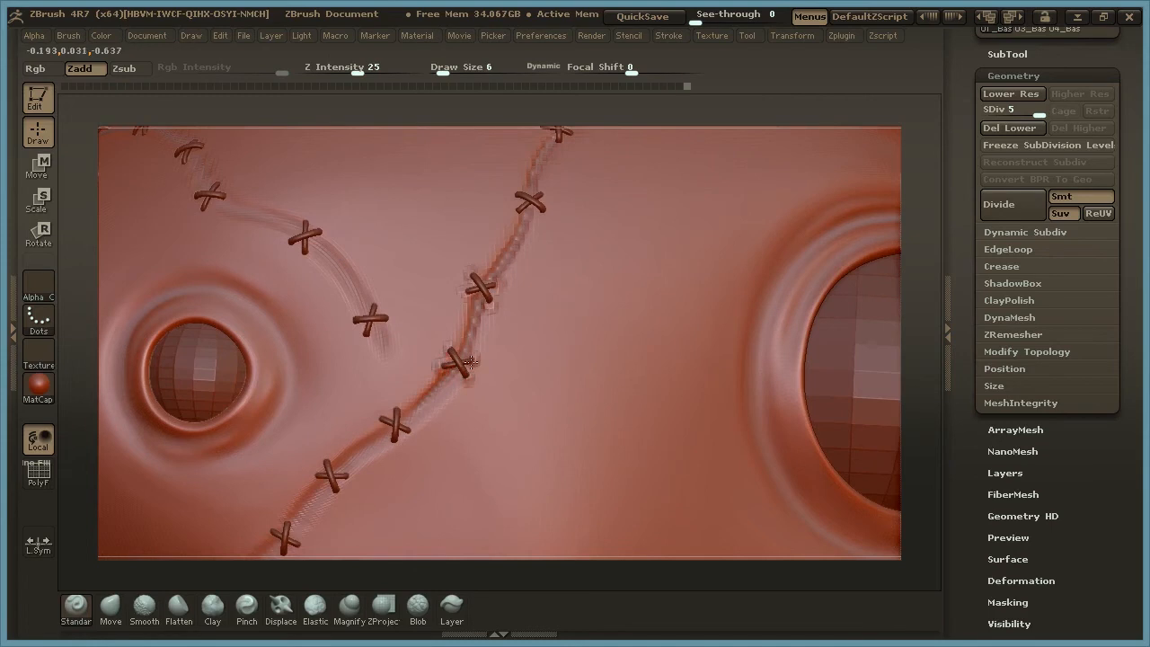
{"action": "mouse_move", "coordinate": [438, 384]}
{"action": "left_mouse_down"}
{"action": "mouse_move", "coordinate": [403, 418]}
{"action": "mouse_move", "coordinate": [432, 393]}
{"action": "left_mouse_up"}
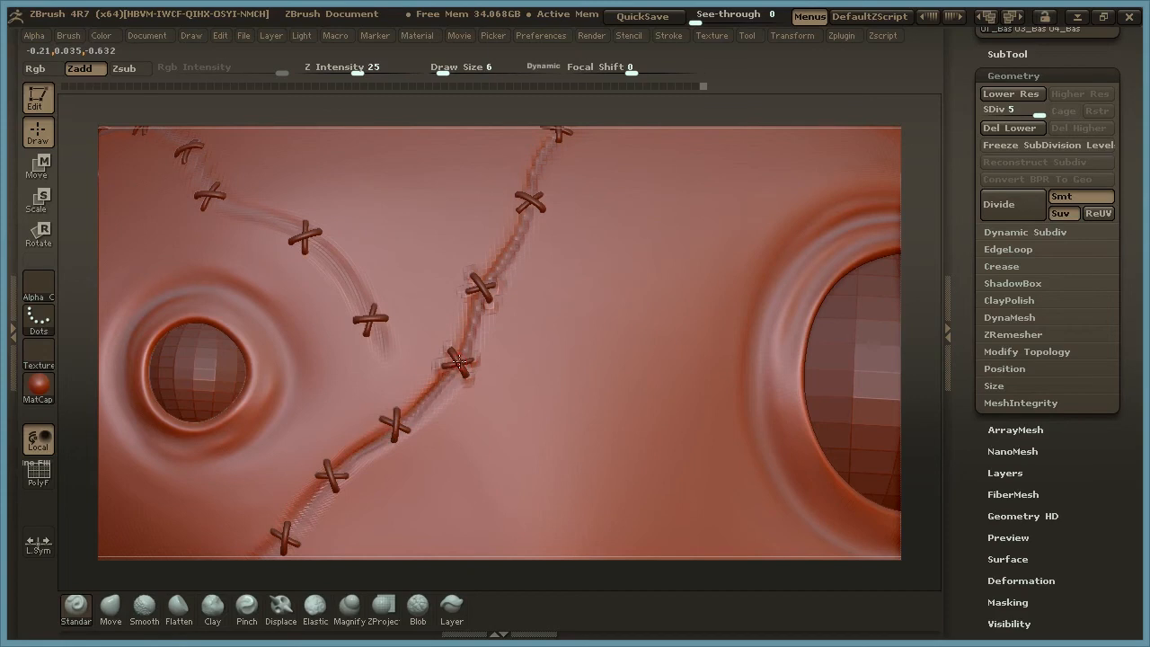
{"action": "left_click", "coordinate": [382, 421]}
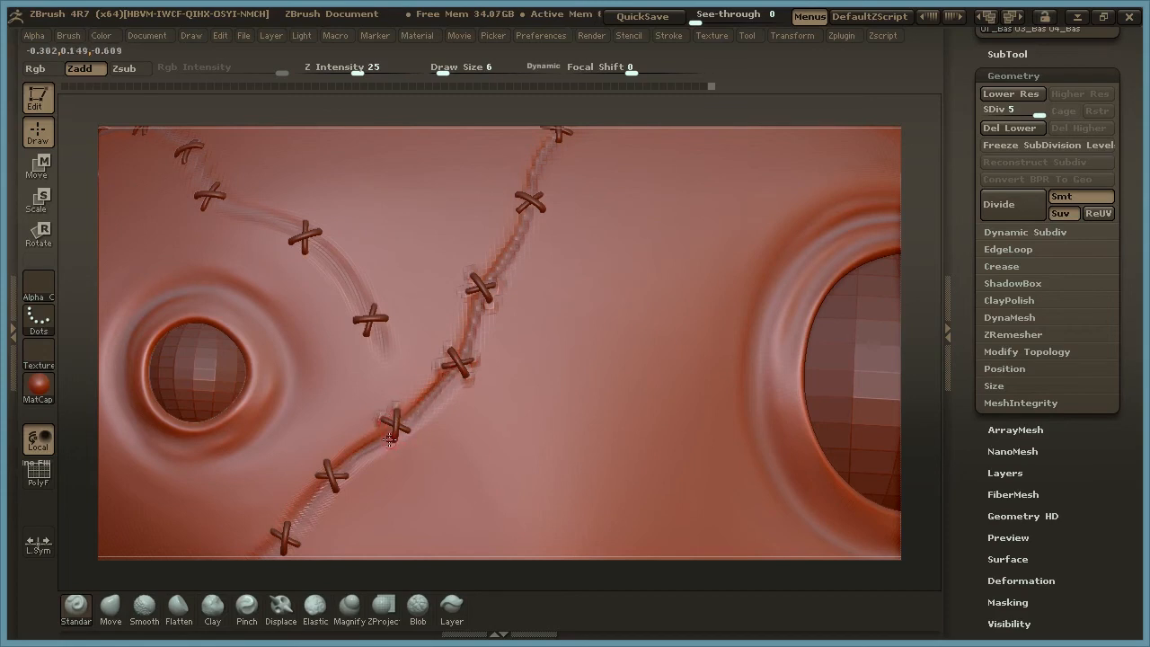
{"action": "left_click", "coordinate": [408, 432]}
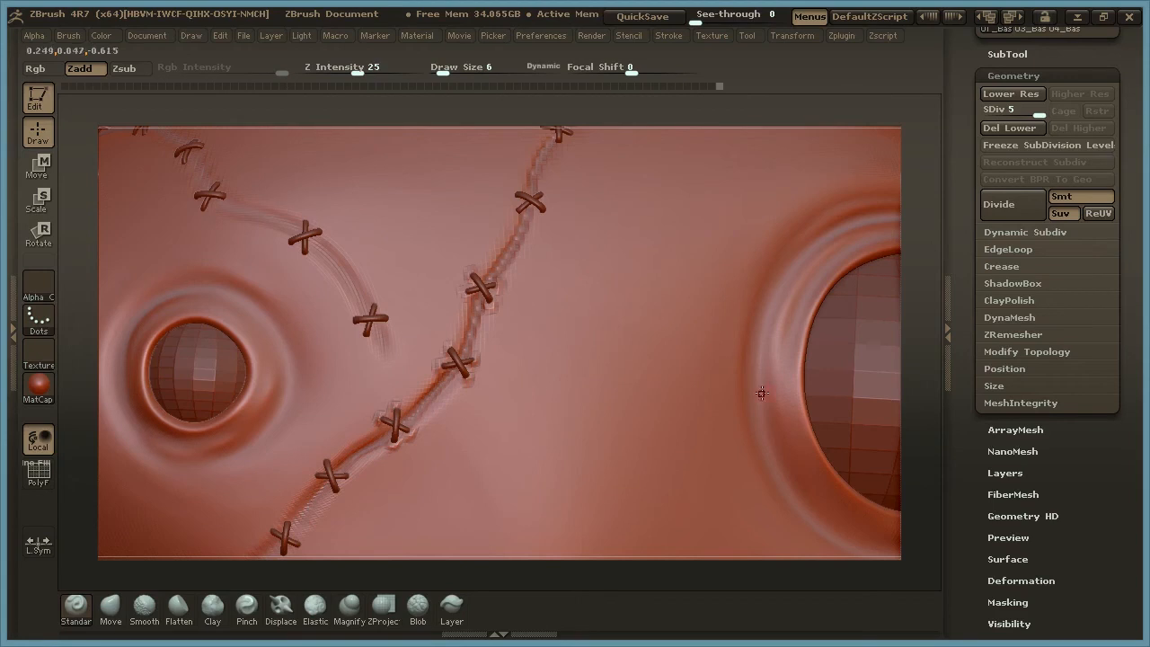
Subdivide the head to level 6 for fine wrinkle detail around the stitches
{"action": "mouse_move", "coordinate": [911, 329]}
{"action": "left_mouse_down"}
{"action": "mouse_move", "coordinate": [898, 329]}
{"action": "mouse_move", "coordinate": [921, 336]}
{"action": "mouse_move", "coordinate": [893, 326]}
{"action": "left_mouse_up"}
{"action": "left_click_drag", "start_coordinate": [829, 239], "coordinate": [852, 203]}
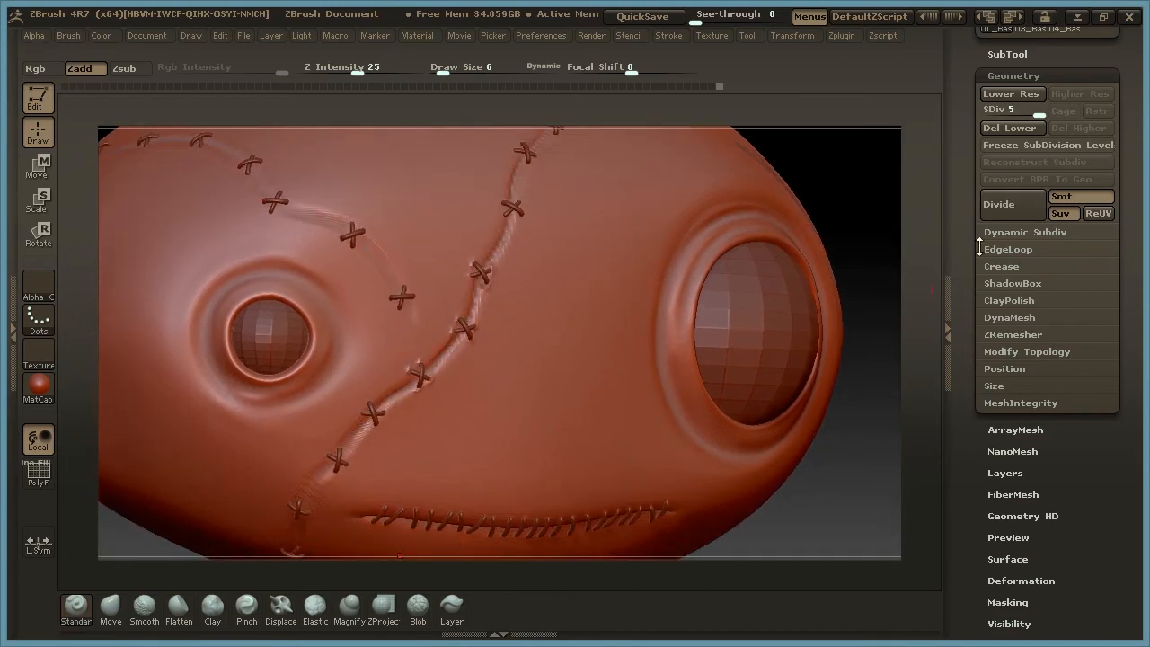
{"action": "left_click", "coordinate": [1008, 208]}
{"action": "left_click_drag", "start_coordinate": [836, 189], "coordinate": [771, 252], "text": "alt"}
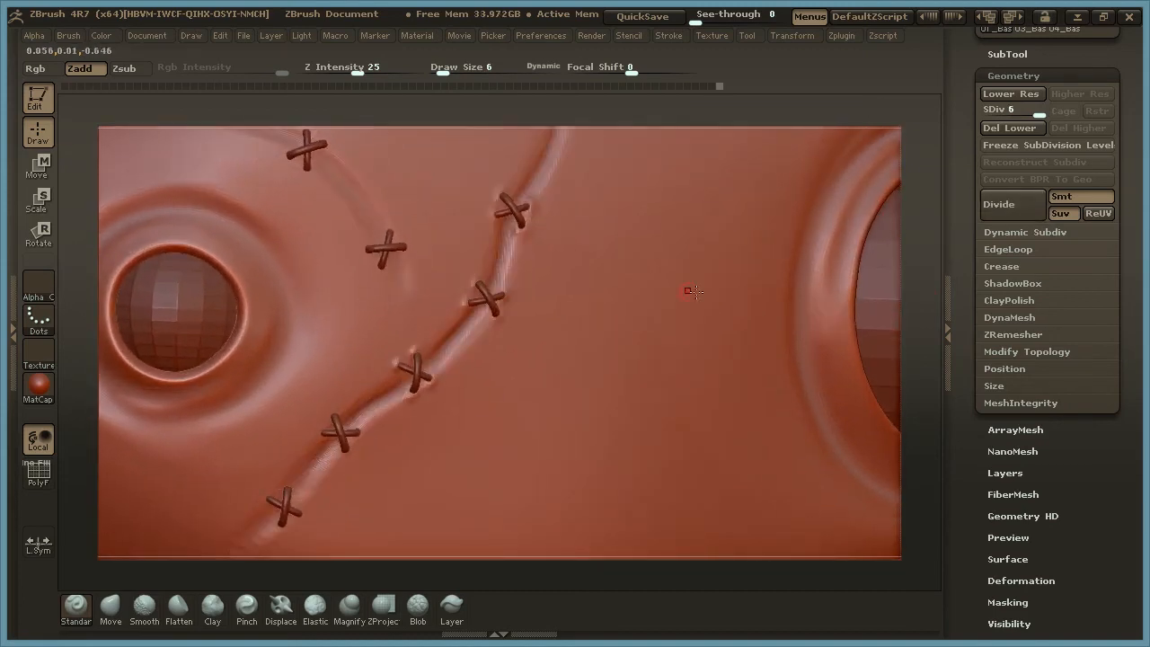
{"action": "mouse_move", "coordinate": [889, 329]}
{"action": "left_mouse_down"}
{"action": "mouse_move", "coordinate": [794, 329]}
{"action": "mouse_move", "coordinate": [917, 287]}
{"action": "left_mouse_up"}
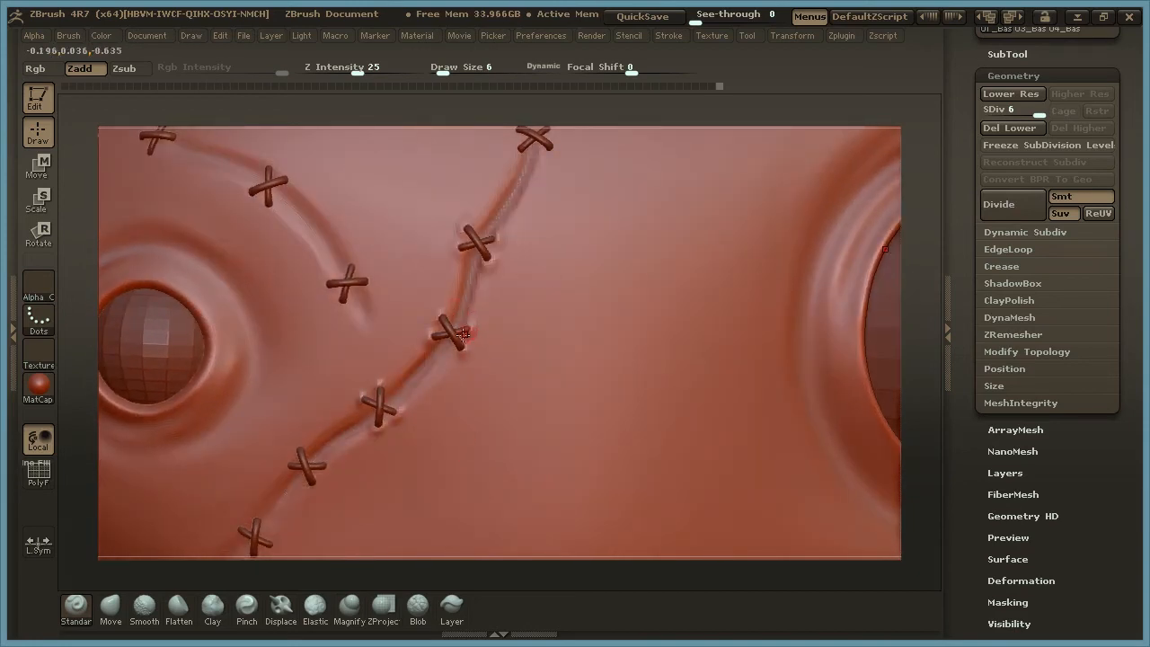
Set the draw size to 4 and sculpt thin wrinkles radiating from the long seam's central stitch toward the small eye
{"action": "key", "text": "space"}
{"action": "mouse_move", "coordinate": [447, 313]}
{"action": "left_mouse_down"}
{"action": "mouse_move", "coordinate": [435, 281]}
{"action": "mouse_move", "coordinate": [448, 316]}
{"action": "mouse_move", "coordinate": [434, 330]}
{"action": "mouse_move", "coordinate": [418, 325]}
{"action": "mouse_move", "coordinate": [417, 349]}
{"action": "mouse_move", "coordinate": [430, 339]}
{"action": "left_mouse_up"}
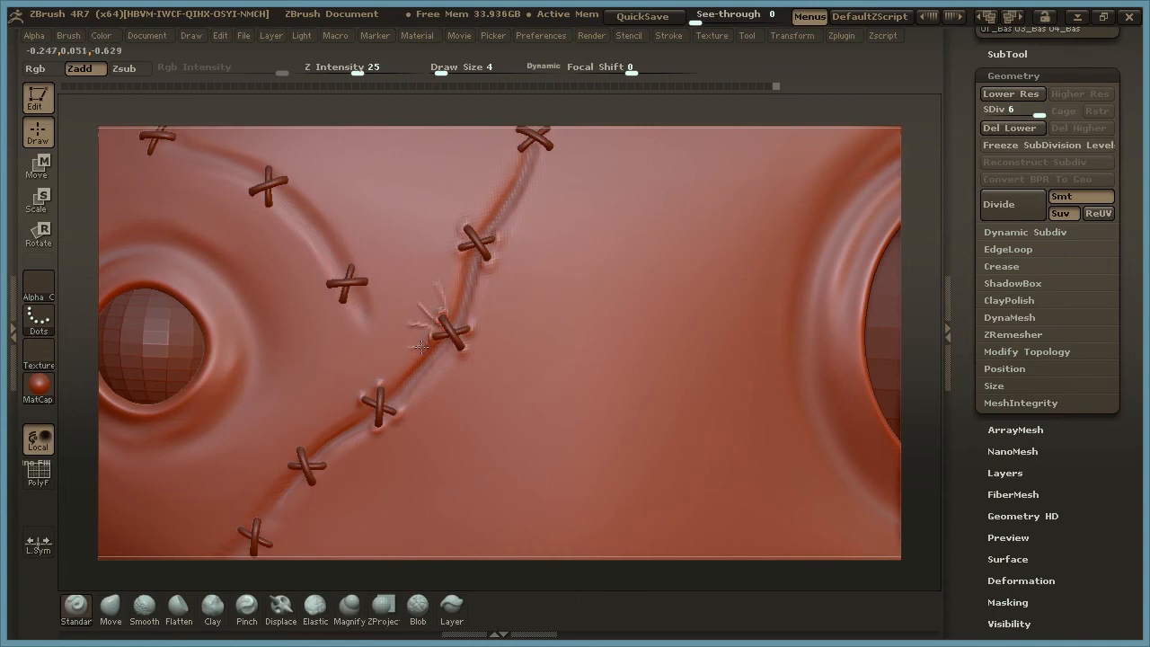
{"action": "left_click_drag", "start_coordinate": [393, 390], "coordinate": [424, 357]}
{"action": "mouse_move", "coordinate": [455, 307]}
{"action": "left_mouse_down"}
{"action": "mouse_move", "coordinate": [452, 318]}
{"action": "mouse_move", "coordinate": [459, 292]}
{"action": "mouse_move", "coordinate": [467, 315]}
{"action": "left_mouse_up"}
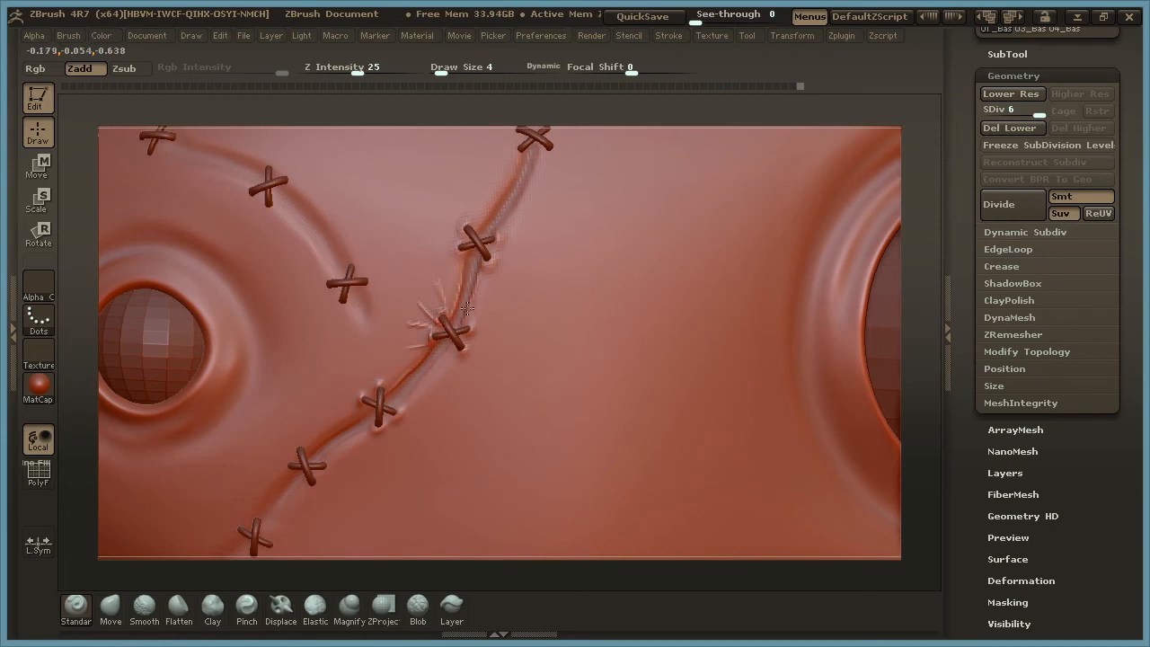
Sharpen both edges of the long seam with fine strokes between the two stitches above the central one
{"action": "left_click_drag", "start_coordinate": [492, 246], "coordinate": [507, 197]}
{"action": "left_click_drag", "start_coordinate": [521, 146], "coordinate": [546, 145]}
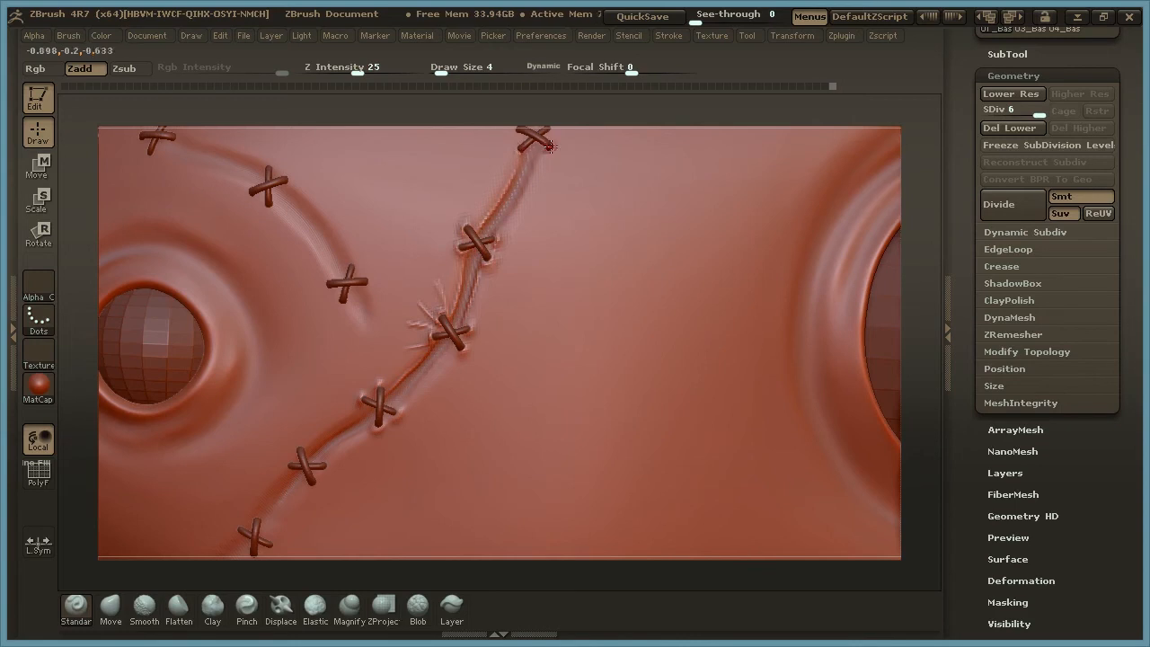
{"action": "left_click_drag", "start_coordinate": [523, 149], "coordinate": [539, 167]}
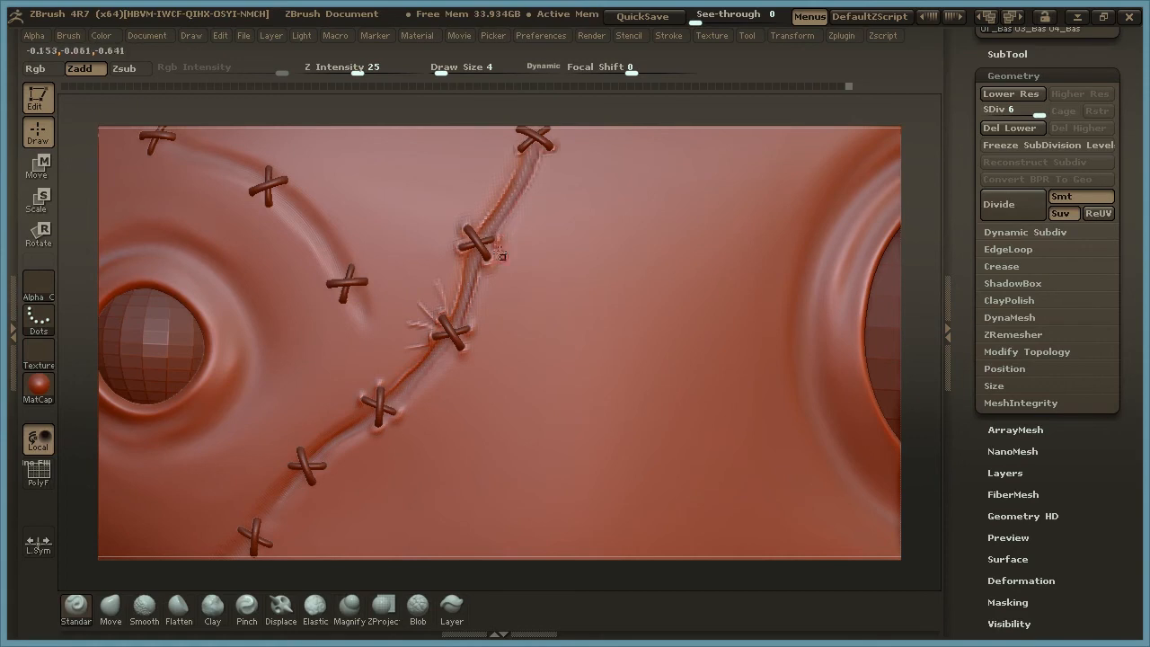
Sculpt wrinkles fanning from the central stitch toward the large eye and refine the adjoining seam edges with thin strokes
{"action": "mouse_move", "coordinate": [462, 325]}
{"action": "left_mouse_down"}
{"action": "mouse_move", "coordinate": [494, 304]}
{"action": "mouse_move", "coordinate": [494, 341]}
{"action": "left_mouse_up"}
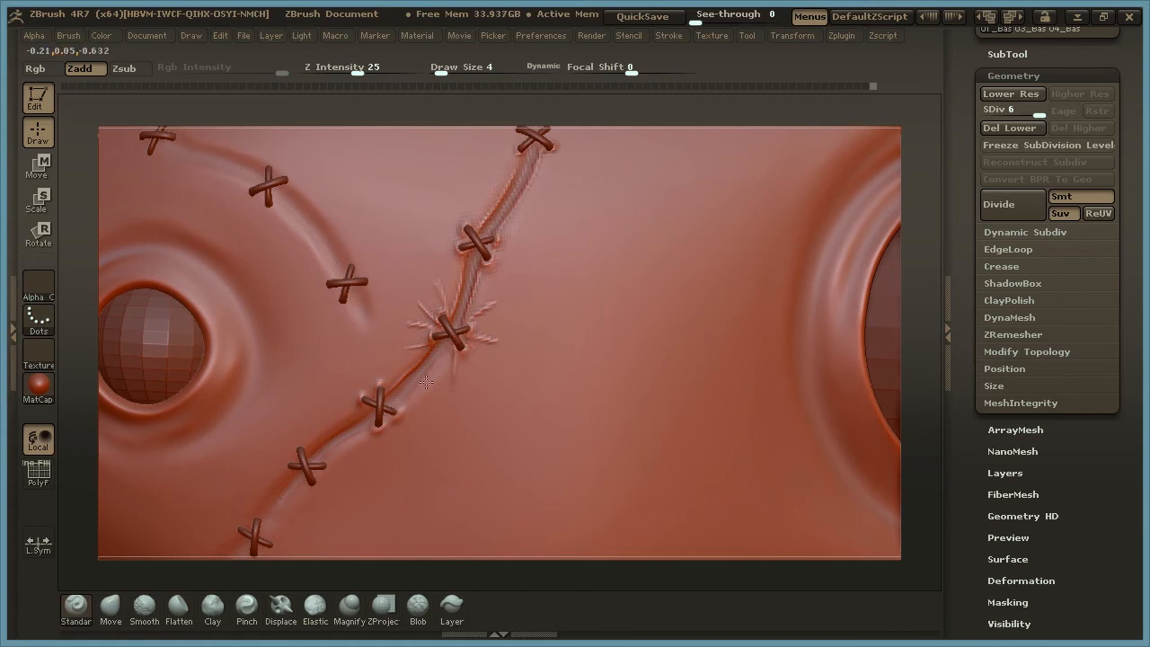
{"action": "left_click_drag", "start_coordinate": [396, 407], "coordinate": [442, 362]}
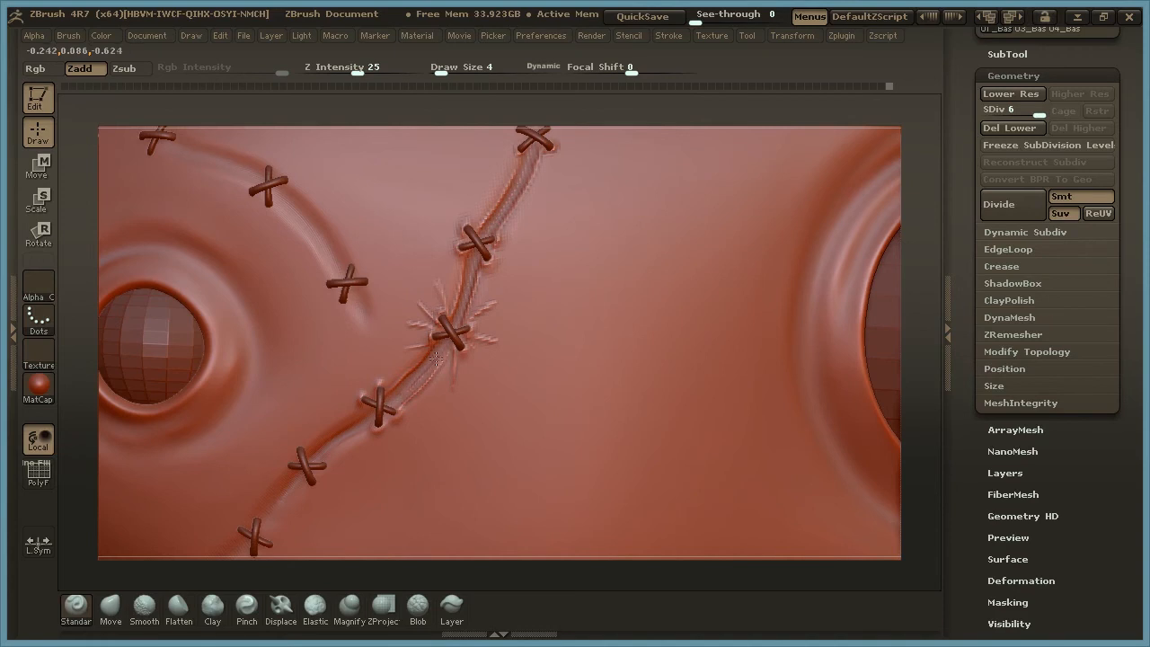
{"action": "left_click_drag", "start_coordinate": [459, 315], "coordinate": [473, 265]}
{"action": "left_click_drag", "start_coordinate": [459, 311], "coordinate": [472, 265]}
{"action": "mouse_move", "coordinate": [476, 310]}
{"action": "left_mouse_down"}
{"action": "mouse_move", "coordinate": [479, 323]}
{"action": "mouse_move", "coordinate": [510, 314]}
{"action": "mouse_move", "coordinate": [497, 355]}
{"action": "mouse_move", "coordinate": [513, 364]}
{"action": "left_mouse_up"}
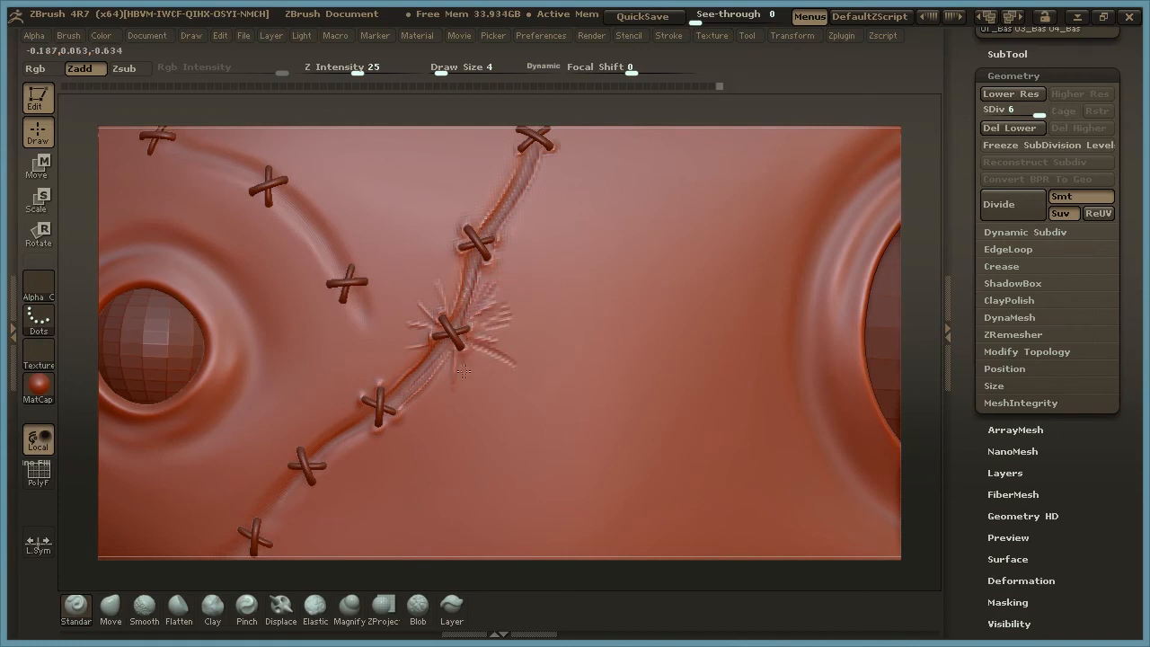
Extend the wrinkles around the central stitch with longer strokes above it, below it and toward the small eye
{"action": "left_click_drag", "start_coordinate": [439, 407], "coordinate": [446, 377]}
{"action": "mouse_move", "coordinate": [391, 338]}
{"action": "left_mouse_down"}
{"action": "mouse_move", "coordinate": [430, 335]}
{"action": "mouse_move", "coordinate": [425, 262]}
{"action": "left_mouse_up"}
{"action": "left_click_drag", "start_coordinate": [455, 304], "coordinate": [445, 258]}
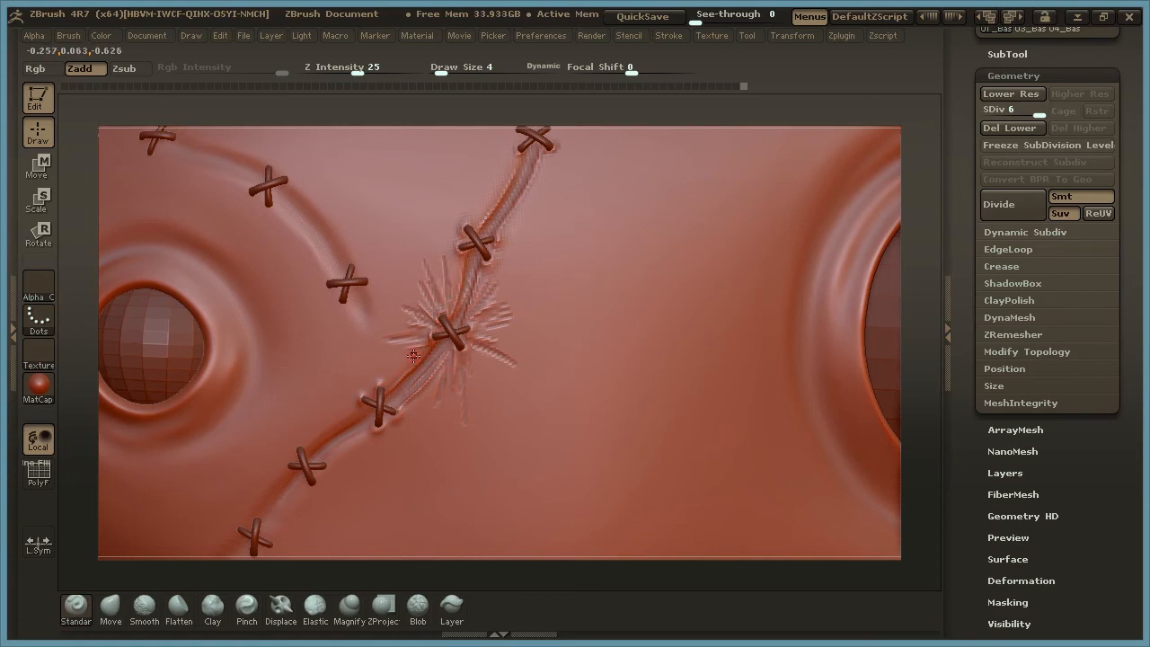
{"action": "left_click_drag", "start_coordinate": [396, 371], "coordinate": [415, 358]}
{"action": "left_click_drag", "start_coordinate": [415, 406], "coordinate": [438, 374]}
Set the draw size to 6 and smooth the wrinkles around the central stitch so their outer ends fade into the skin
{"action": "key", "text": "space"}
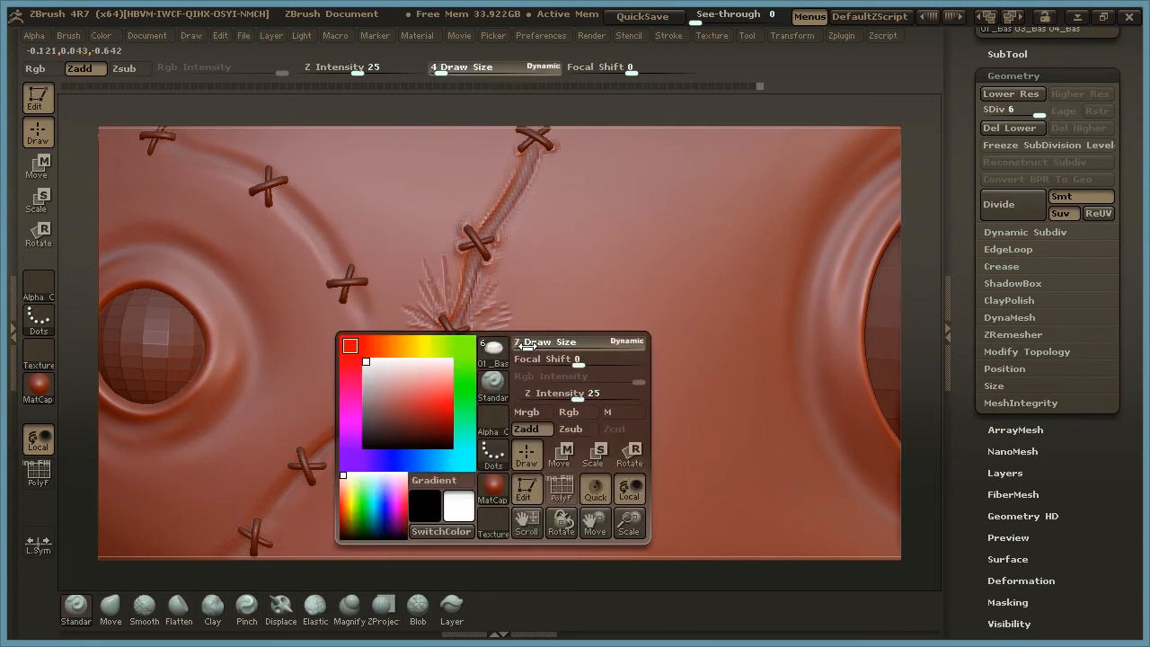
{"action": "key", "text": "shift"}
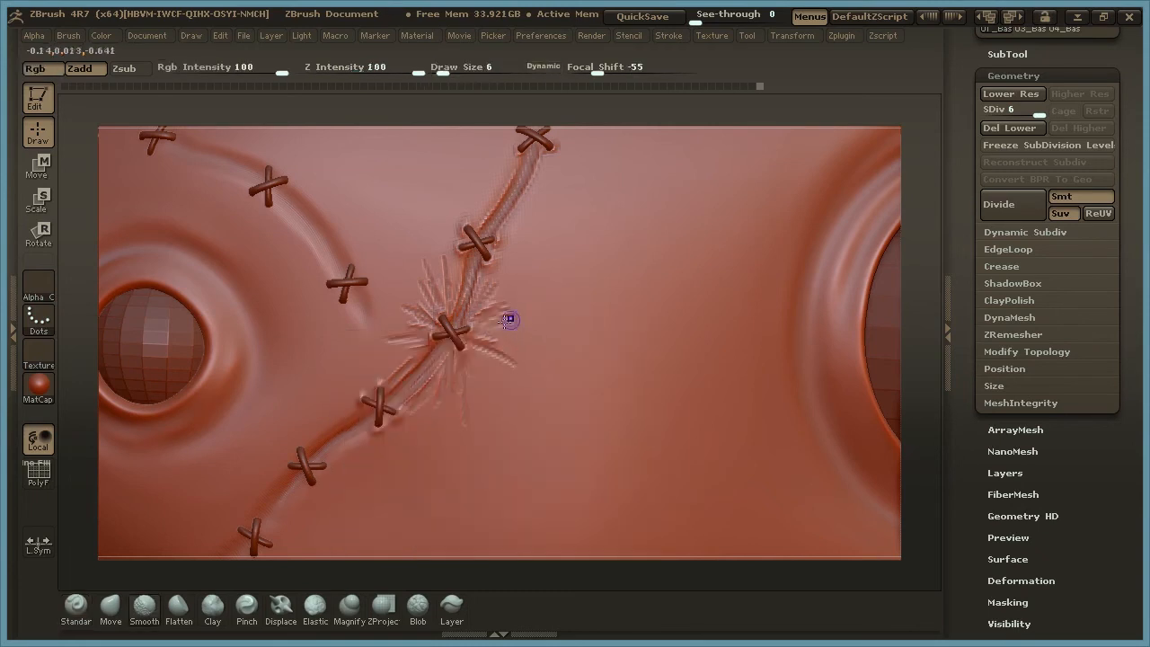
{"action": "mouse_move", "coordinate": [523, 295]}
{"action": "left_mouse_down", "text": "shift"}
{"action": "mouse_move", "coordinate": [481, 323]}
{"action": "mouse_move", "coordinate": [502, 310]}
{"action": "mouse_move", "coordinate": [498, 359]}
{"action": "mouse_move", "coordinate": [534, 376]}
{"action": "left_mouse_up", "text": "shift"}
{"action": "mouse_move", "coordinate": [466, 362]}
{"action": "left_mouse_down", "text": "shift"}
{"action": "mouse_move", "coordinate": [462, 425]}
{"action": "mouse_move", "coordinate": [445, 380]}
{"action": "mouse_move", "coordinate": [399, 428]}
{"action": "mouse_move", "coordinate": [398, 405]}
{"action": "mouse_move", "coordinate": [426, 395]}
{"action": "mouse_move", "coordinate": [425, 385]}
{"action": "left_mouse_up", "text": "shift"}
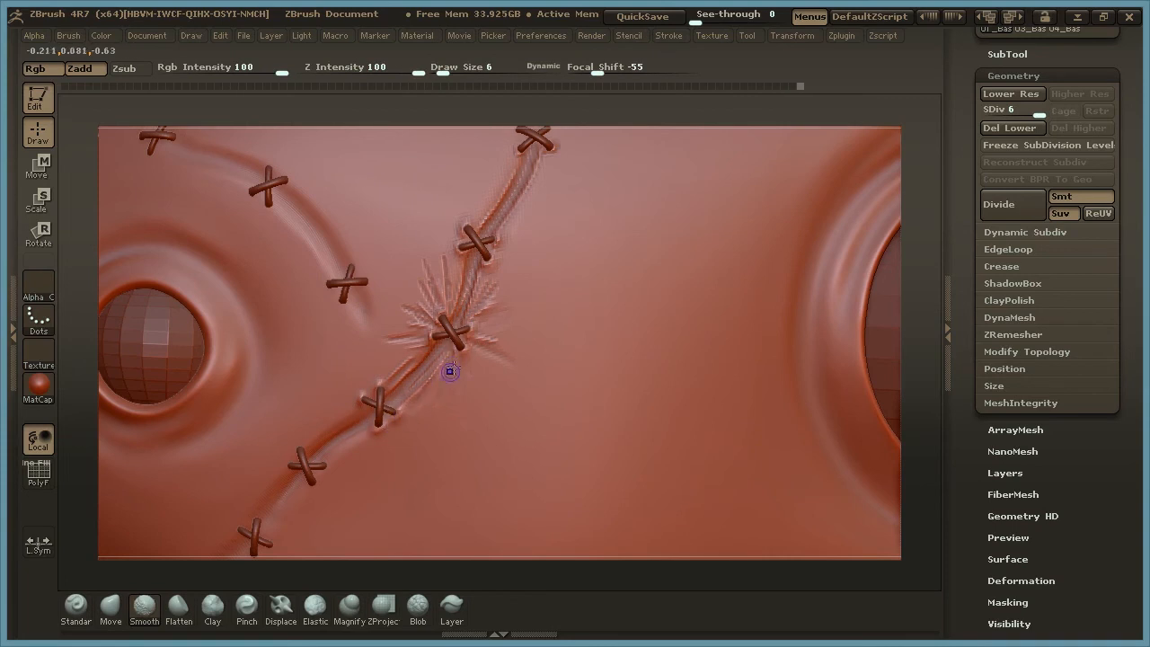
{"action": "mouse_move", "coordinate": [496, 284]}
{"action": "left_mouse_down", "text": "shift"}
{"action": "mouse_move", "coordinate": [480, 301]}
{"action": "mouse_move", "coordinate": [462, 292]}
{"action": "left_mouse_up", "text": "shift"}
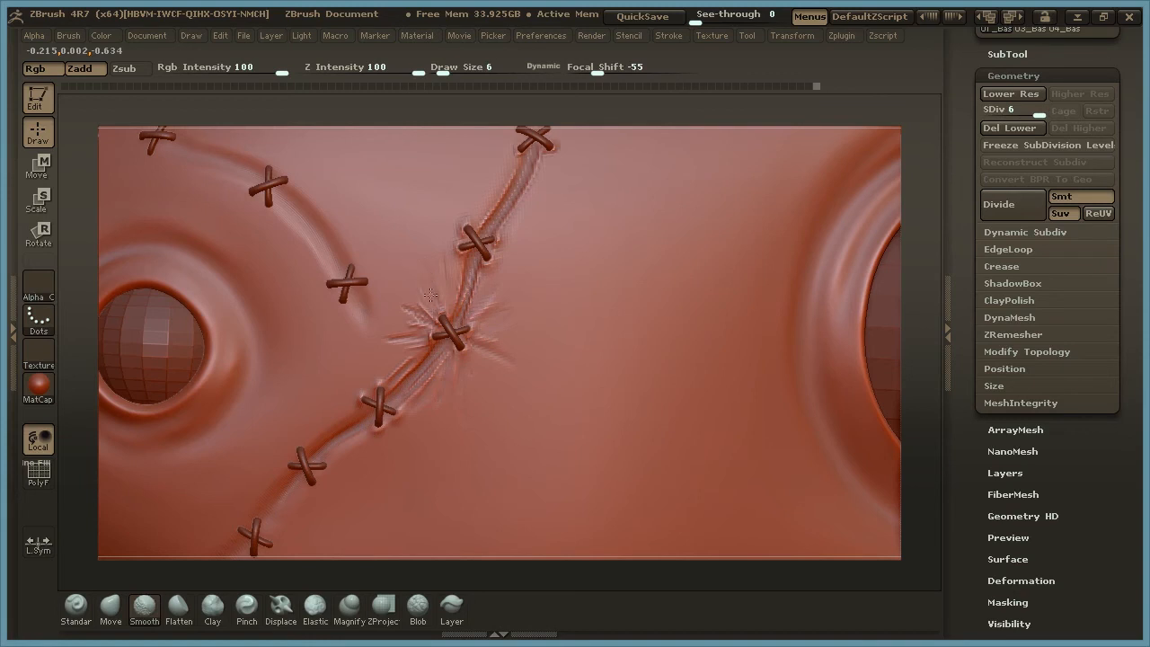
{"action": "left_click_drag", "start_coordinate": [398, 296], "coordinate": [415, 335], "text": "shift"}
{"action": "left_click_drag", "start_coordinate": [393, 380], "coordinate": [401, 368], "text": "shift"}
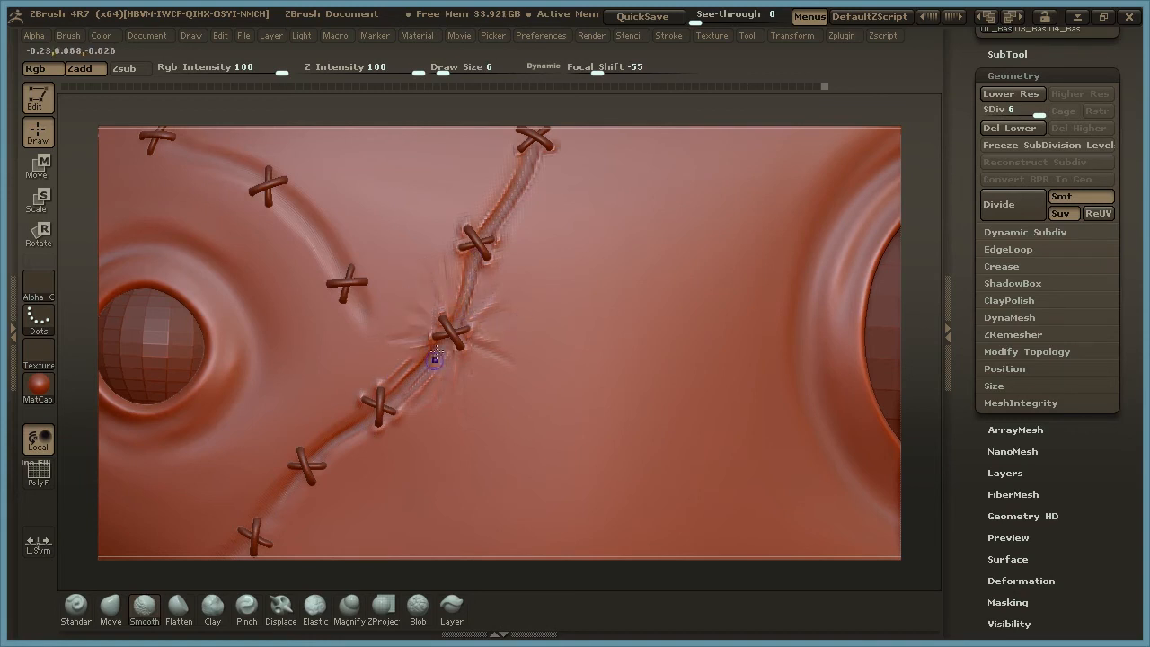
{"action": "left_click_drag", "start_coordinate": [463, 366], "coordinate": [445, 344], "text": "shift"}
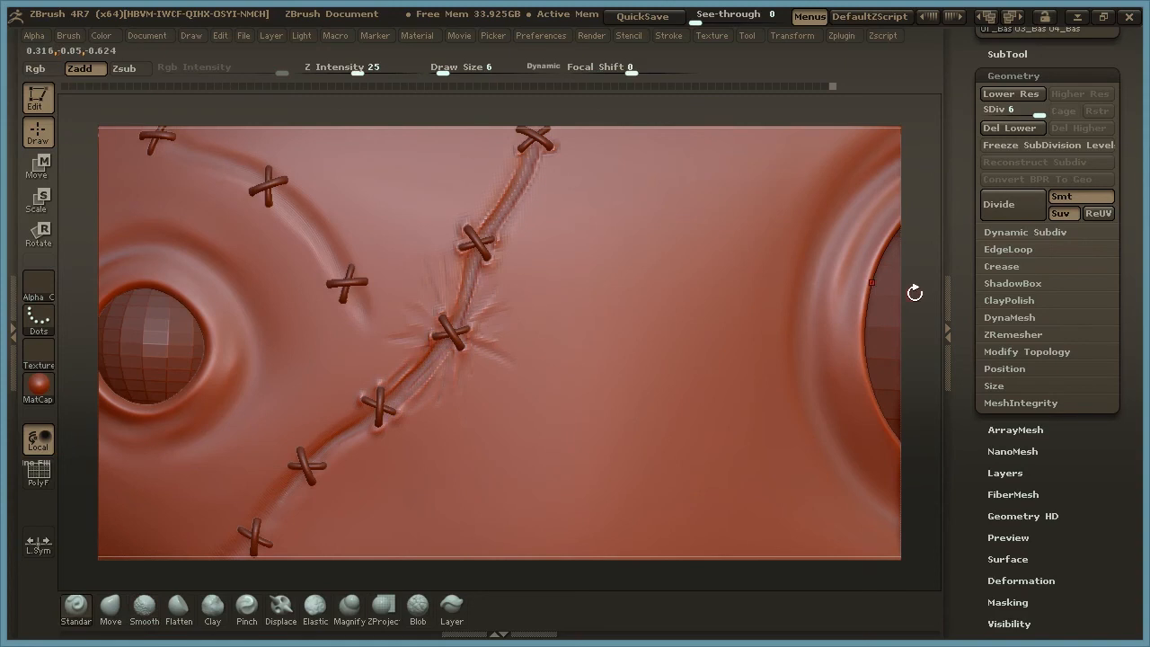
Sculpt a thin crease along the inner side of the large eye socket and soften it with smoothing
{"action": "mouse_move", "coordinate": [917, 291]}
{"action": "left_mouse_down"}
{"action": "mouse_move", "coordinate": [924, 299]}
{"action": "mouse_move", "coordinate": [929, 279]}
{"action": "mouse_move", "coordinate": [926, 321]}
{"action": "mouse_move", "coordinate": [847, 351]}
{"action": "left_mouse_up"}
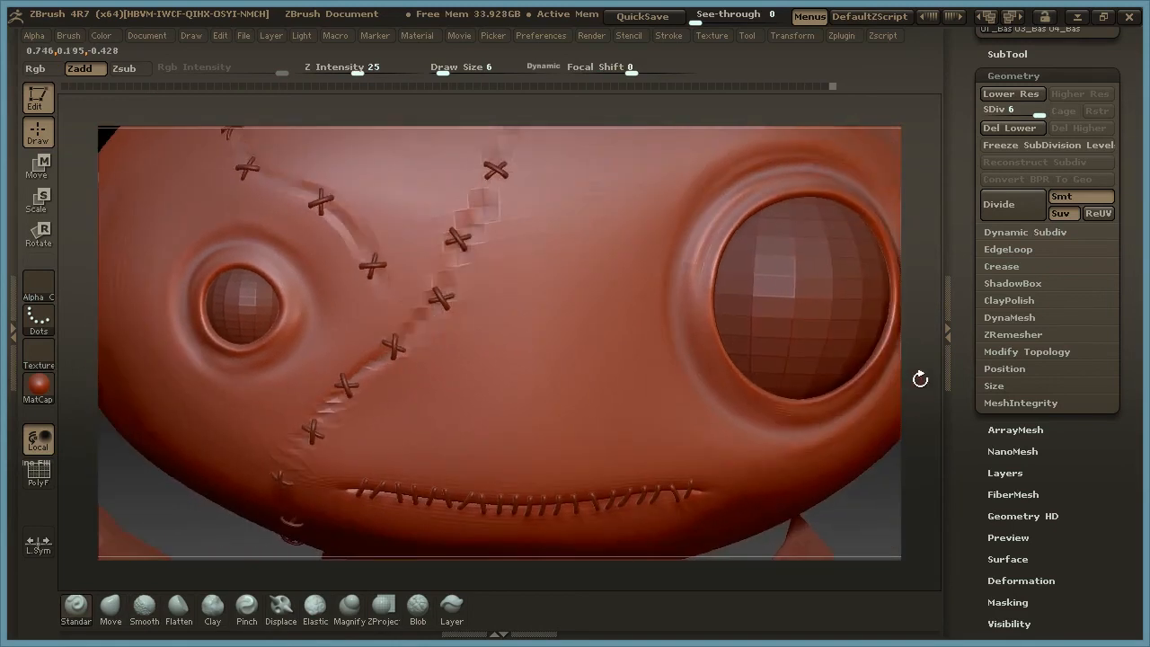
{"action": "left_click_drag", "start_coordinate": [919, 385], "coordinate": [928, 298], "text": "alt"}
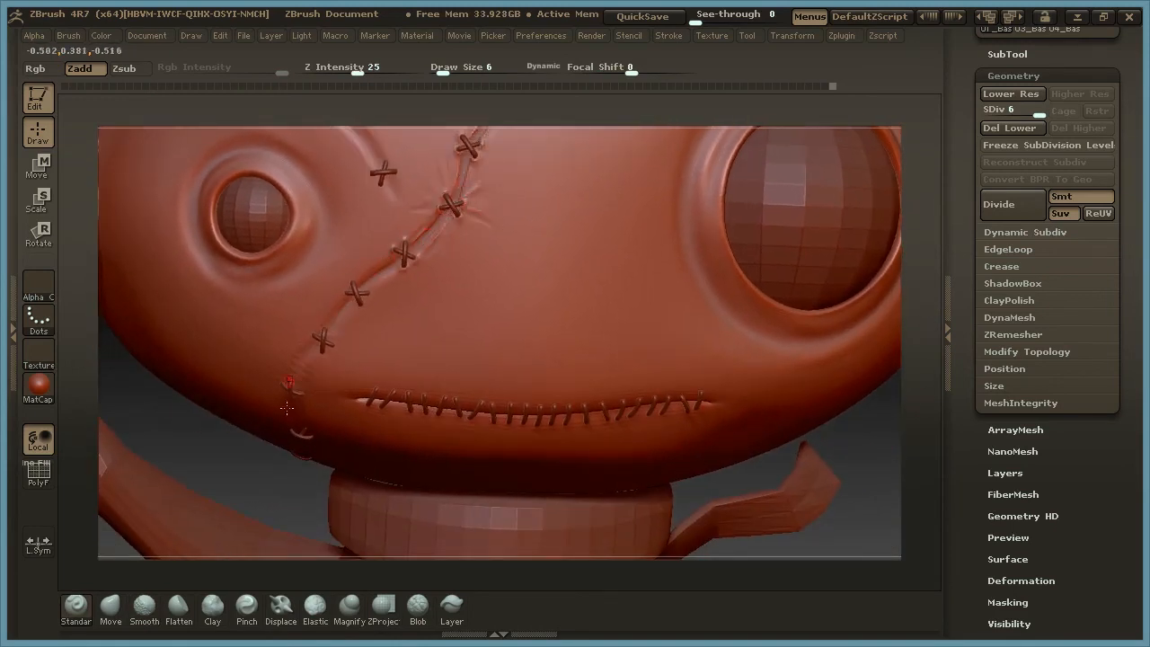
{"action": "mouse_move", "coordinate": [922, 261]}
{"action": "left_mouse_down"}
{"action": "mouse_move", "coordinate": [914, 307]}
{"action": "mouse_move", "coordinate": [887, 340]}
{"action": "left_mouse_up"}
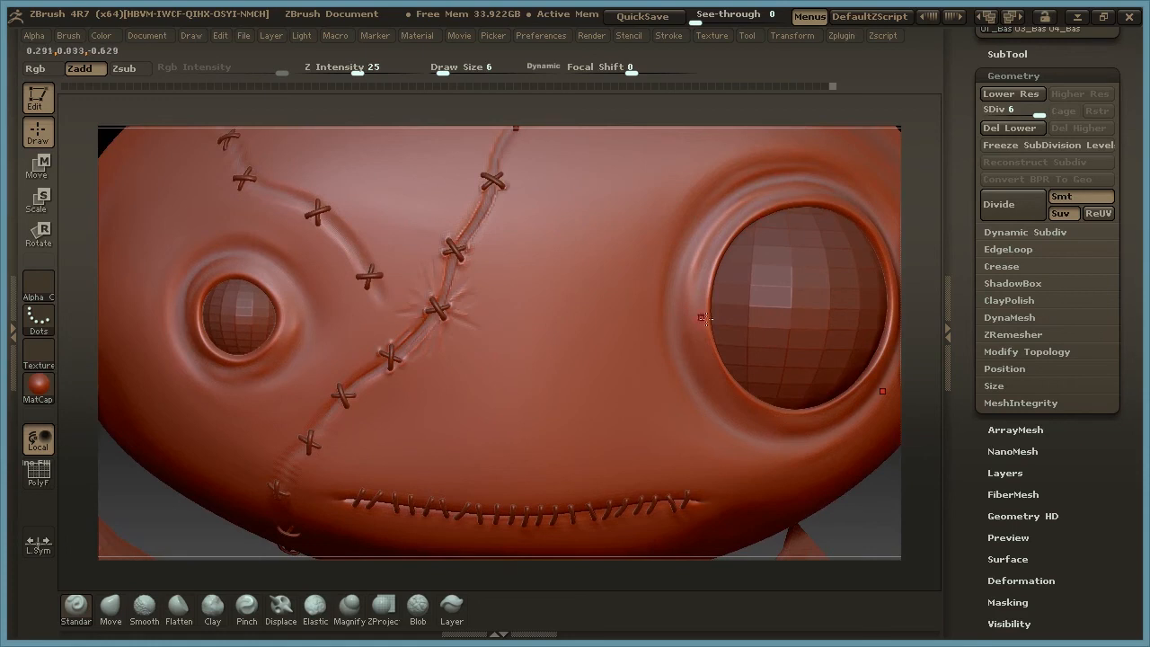
{"action": "left_click_drag", "start_coordinate": [917, 274], "coordinate": [925, 280]}
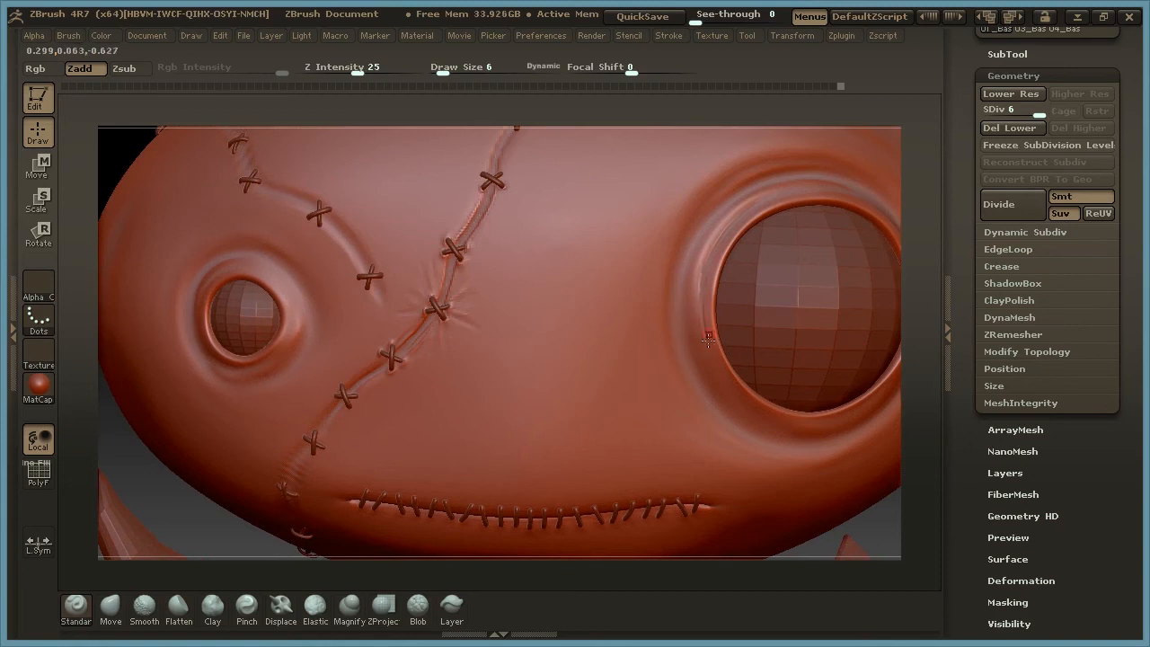
{"action": "key", "text": "shift"}
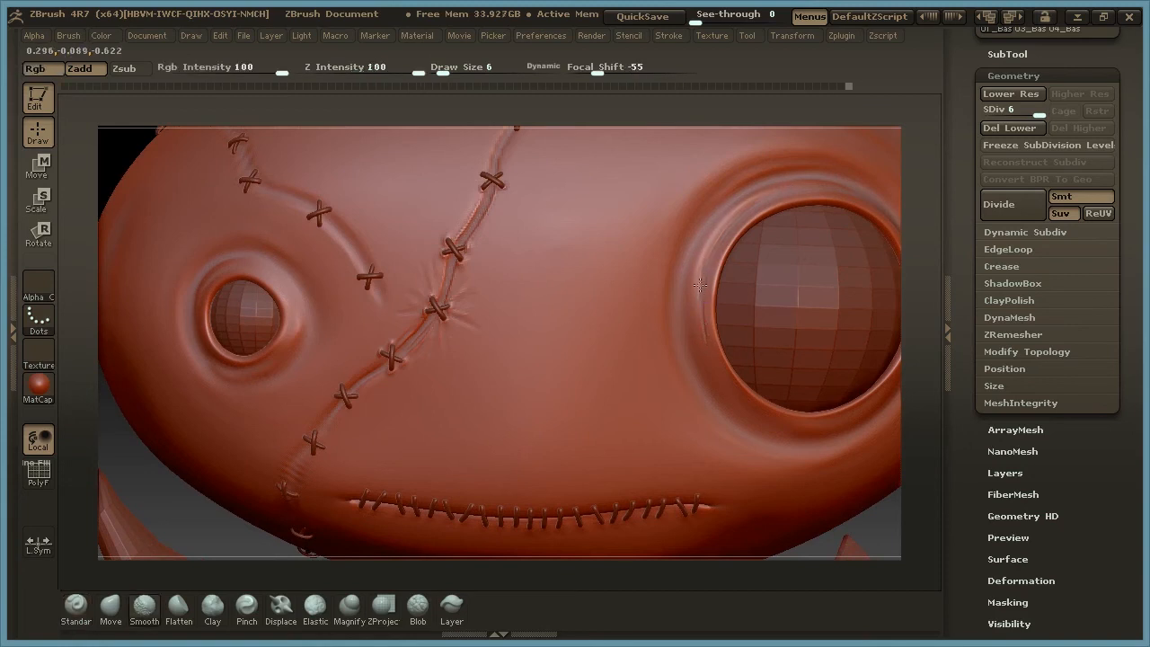
Sculpt wrinkles radiating outward and upward from the mouth corner below the small eye
{"action": "left_click_drag", "start_coordinate": [928, 388], "coordinate": [921, 213]}
{"action": "left_click_drag", "start_coordinate": [921, 325], "coordinate": [1014, 299], "text": "alt"}
{"action": "left_click_drag", "start_coordinate": [922, 305], "coordinate": [926, 305], "text": "alt"}
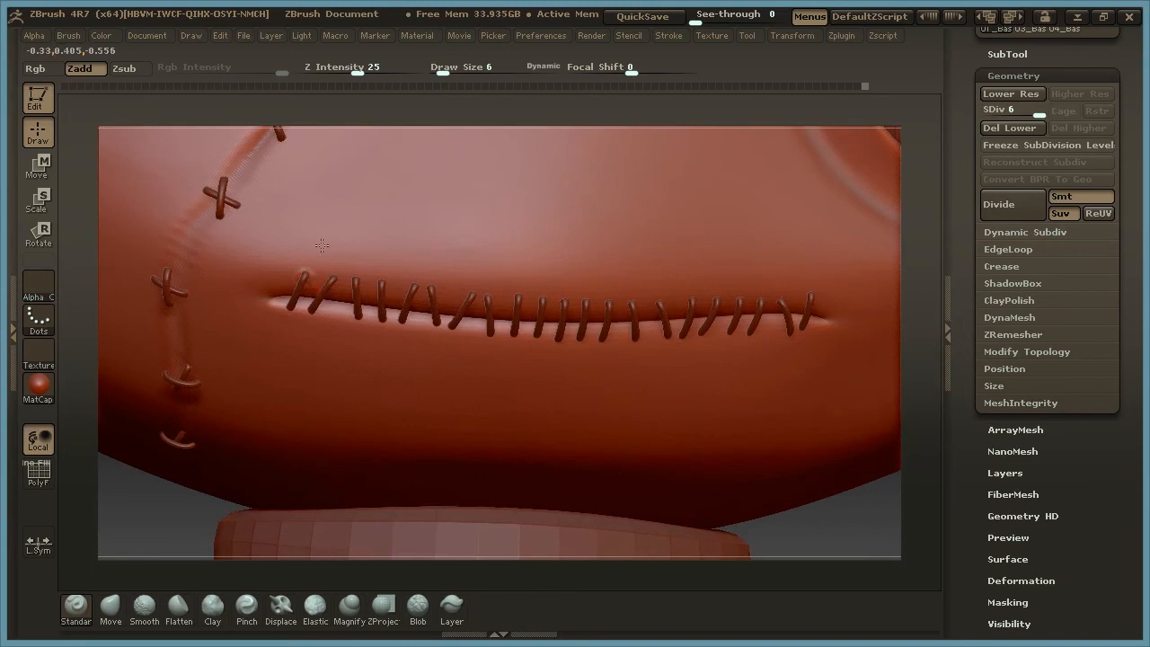
{"action": "left_click_drag", "start_coordinate": [275, 239], "coordinate": [296, 274]}
{"action": "left_click_drag", "start_coordinate": [209, 310], "coordinate": [264, 286]}
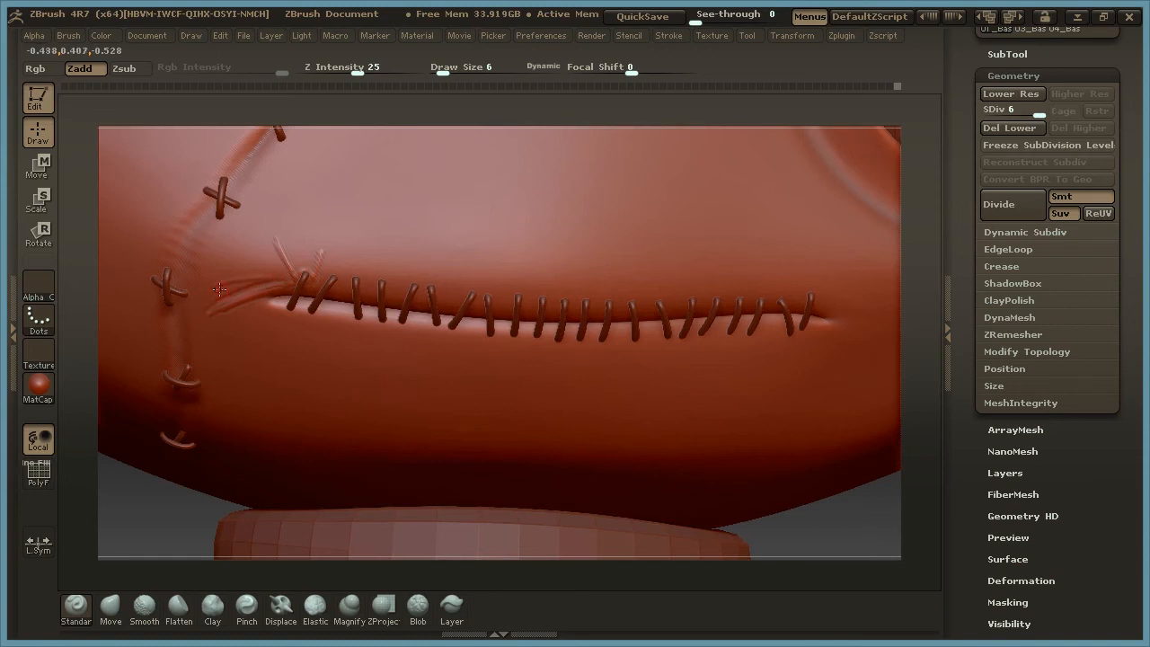
Smooth the mouth-corner wrinkles and add short strokes above the first mouth stitch
{"action": "key", "text": "shift"}
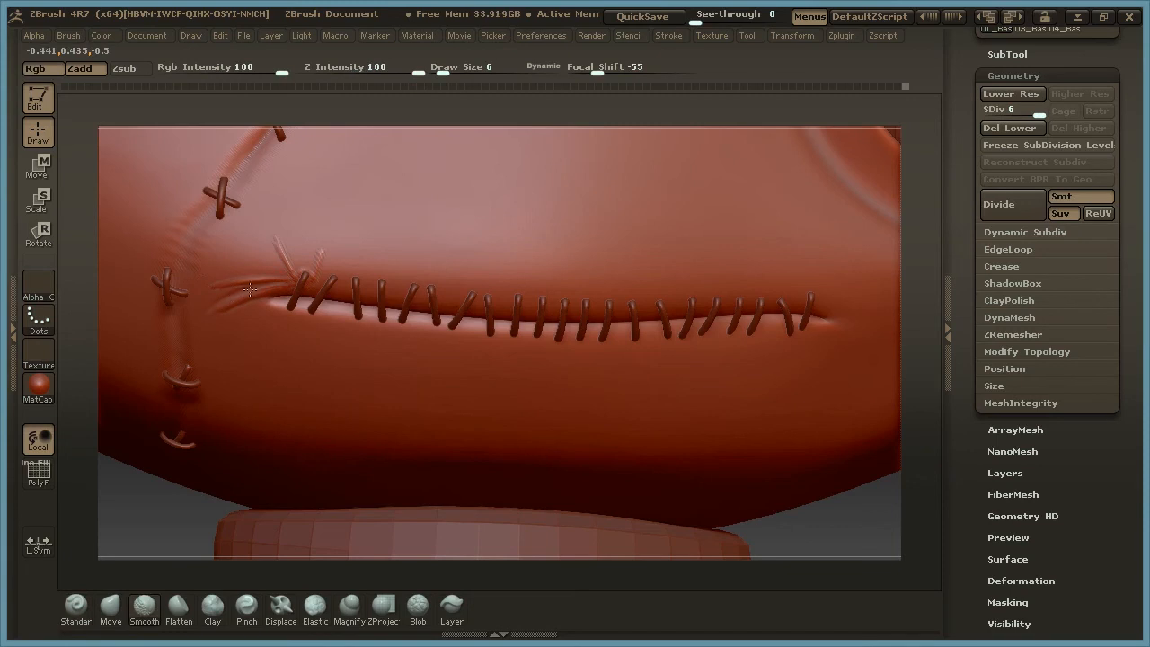
{"action": "left_click_drag", "start_coordinate": [308, 268], "coordinate": [334, 247], "text": "shift"}
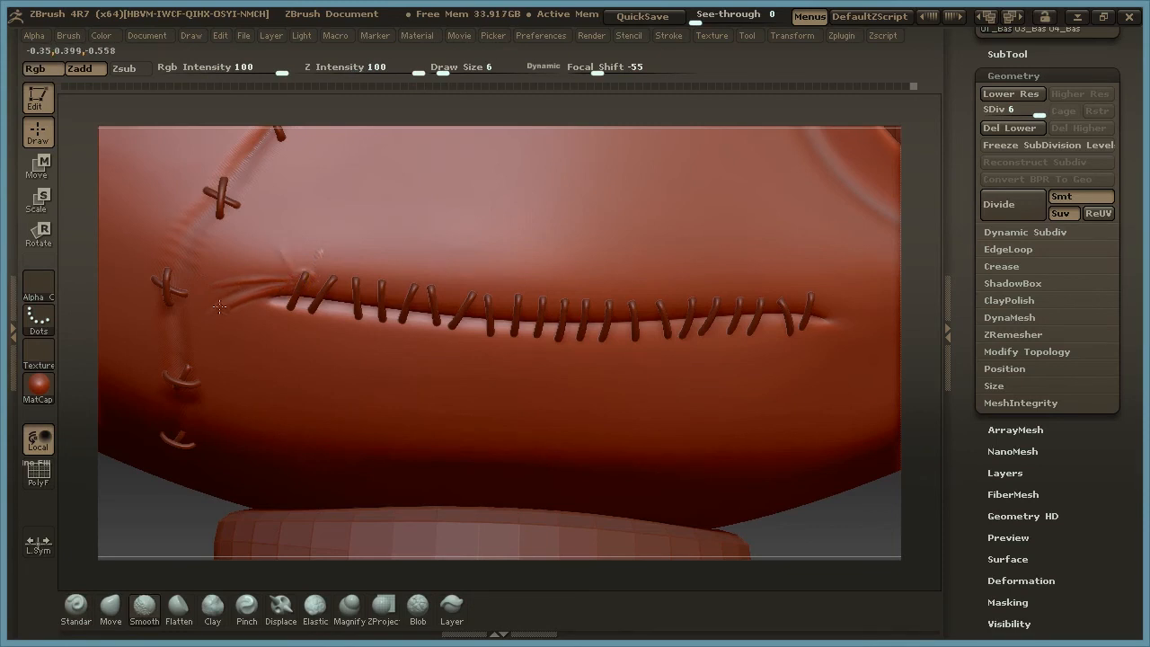
{"action": "mouse_move", "coordinate": [306, 278]}
{"action": "left_mouse_down"}
{"action": "mouse_move", "coordinate": [286, 255]}
{"action": "mouse_move", "coordinate": [305, 270]}
{"action": "mouse_move", "coordinate": [288, 266]}
{"action": "left_mouse_up"}
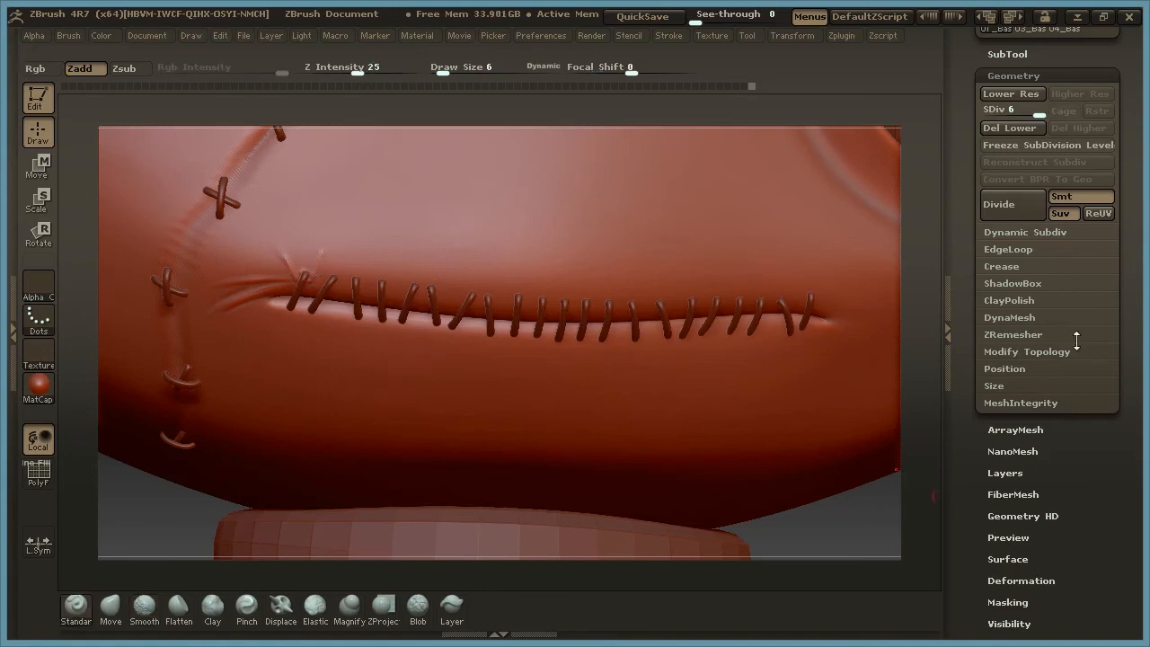
Subdivide the head to level 7 and soften the wrinkles above the first mouth stitch
{"action": "left_click", "coordinate": [1018, 208]}
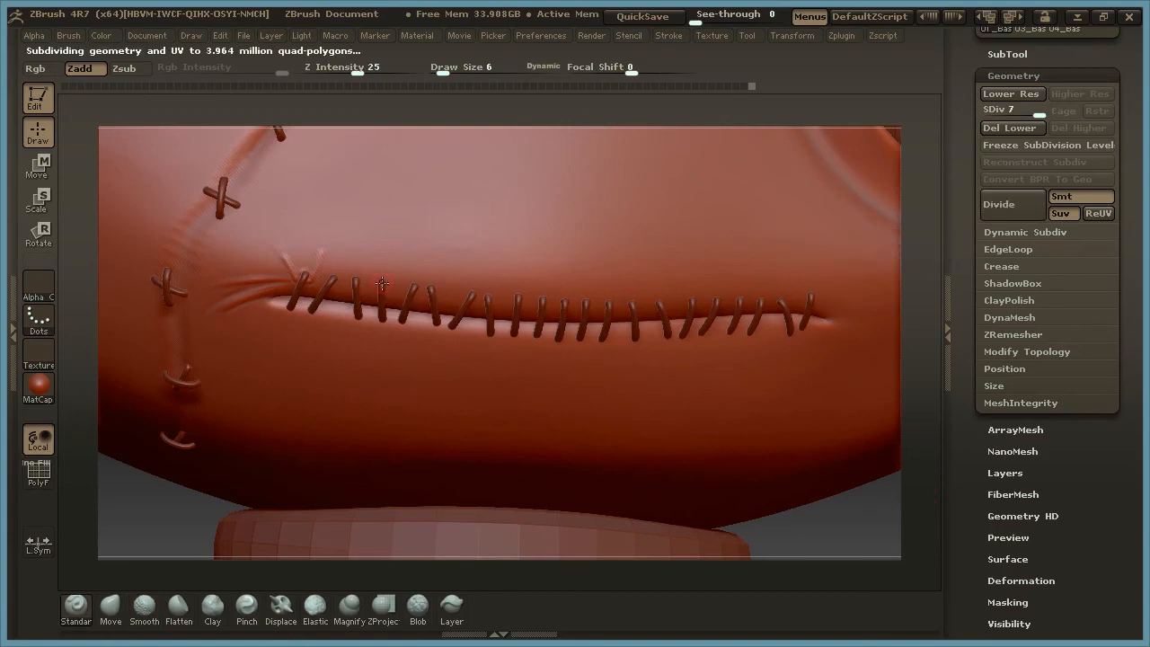
{"action": "left_click_drag", "start_coordinate": [318, 268], "coordinate": [329, 231], "text": "shift"}
{"action": "mouse_move", "coordinate": [304, 271]}
{"action": "left_mouse_down", "text": "shift"}
{"action": "mouse_move", "coordinate": [278, 252]}
{"action": "mouse_move", "coordinate": [284, 278]}
{"action": "left_mouse_up", "text": "shift"}
Set up the Standard brush with Alpha 22 and the DragRect stroke for stamping skin detail on the head
{"action": "left_click_drag", "start_coordinate": [920, 274], "coordinate": [721, 329]}
{"action": "left_click_drag", "start_coordinate": [820, 246], "coordinate": [874, 397], "text": "alt"}
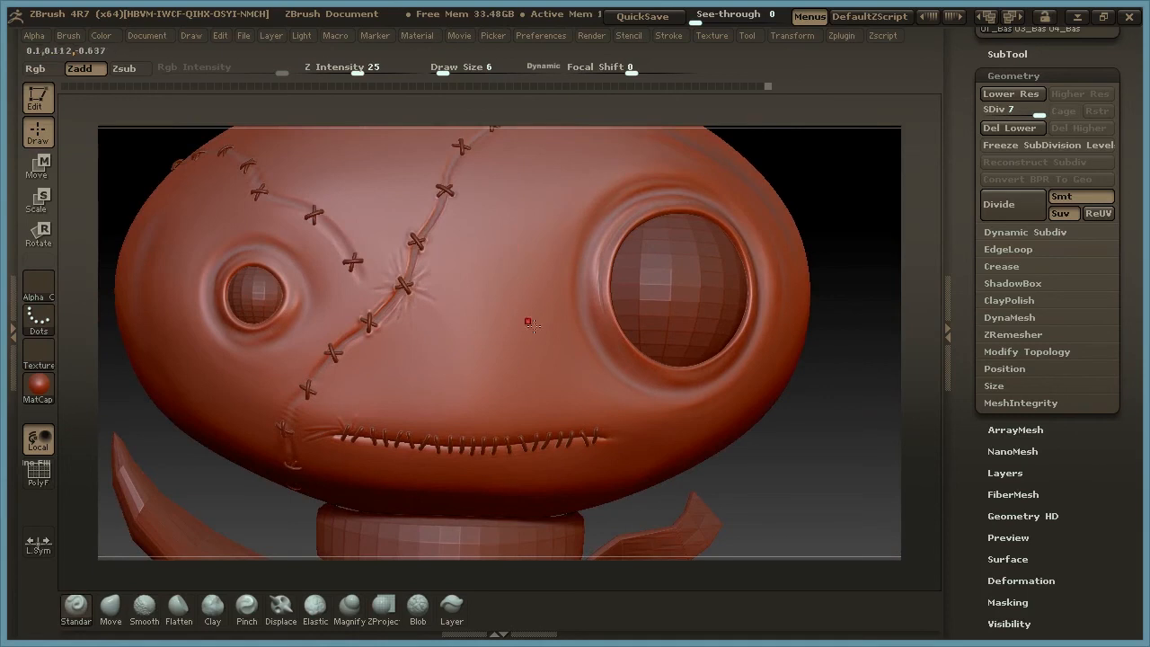
{"action": "left_click_drag", "start_coordinate": [842, 390], "coordinate": [629, 409]}
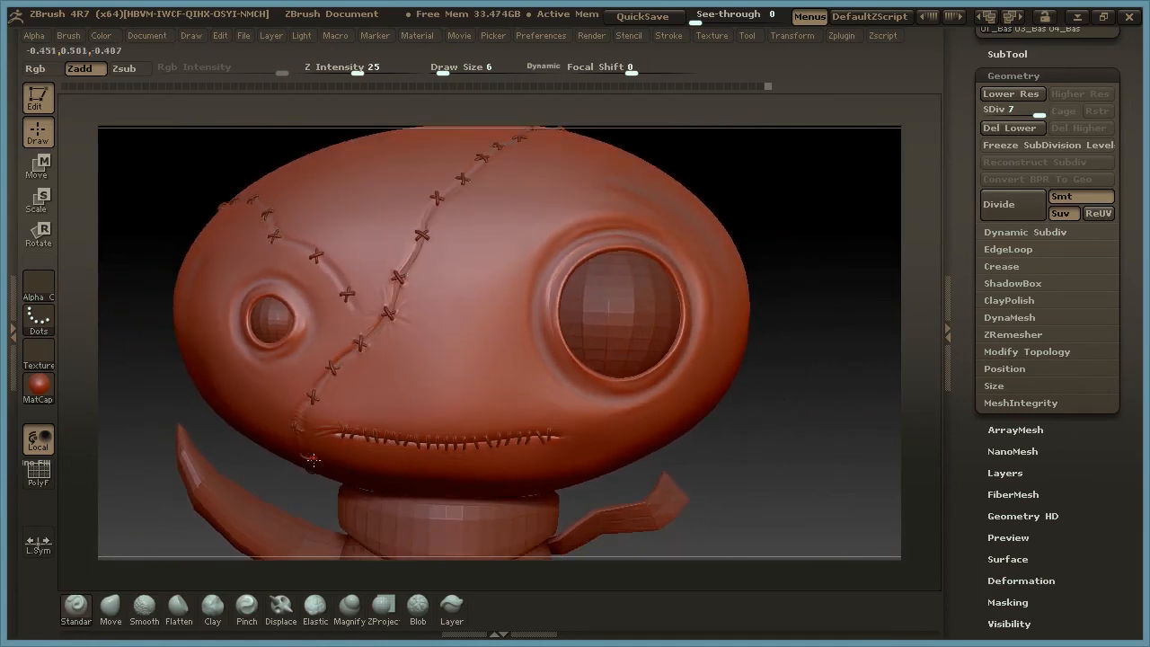
{"action": "left_click", "coordinate": [41, 286]}
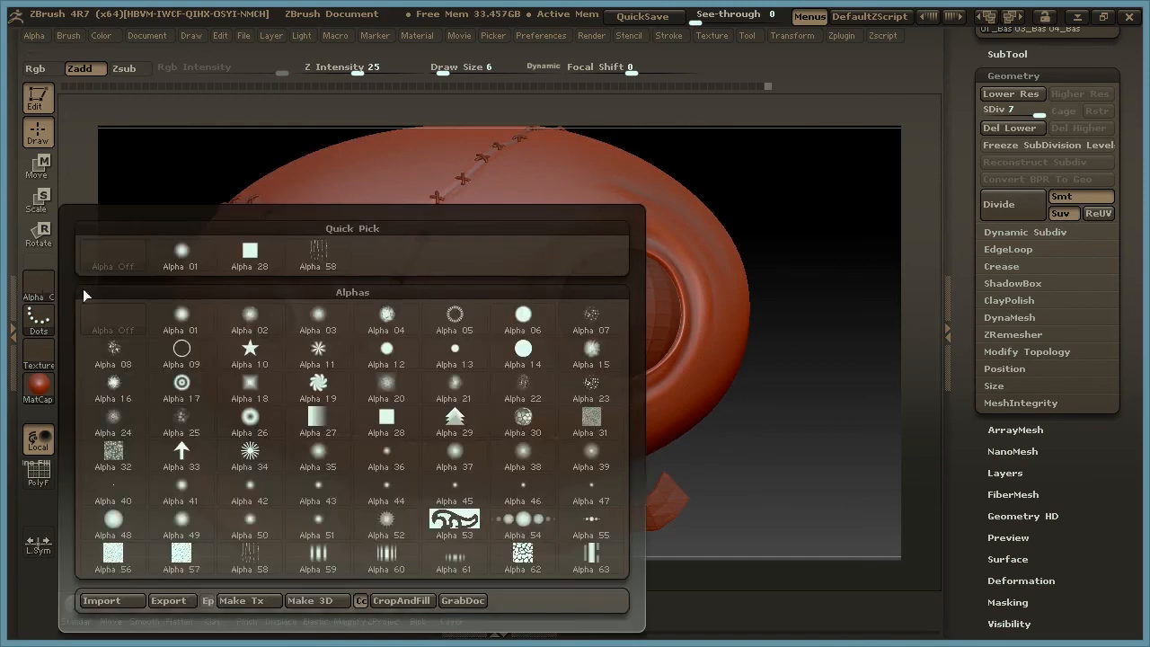
{"action": "mouse_move", "coordinate": [122, 349]}
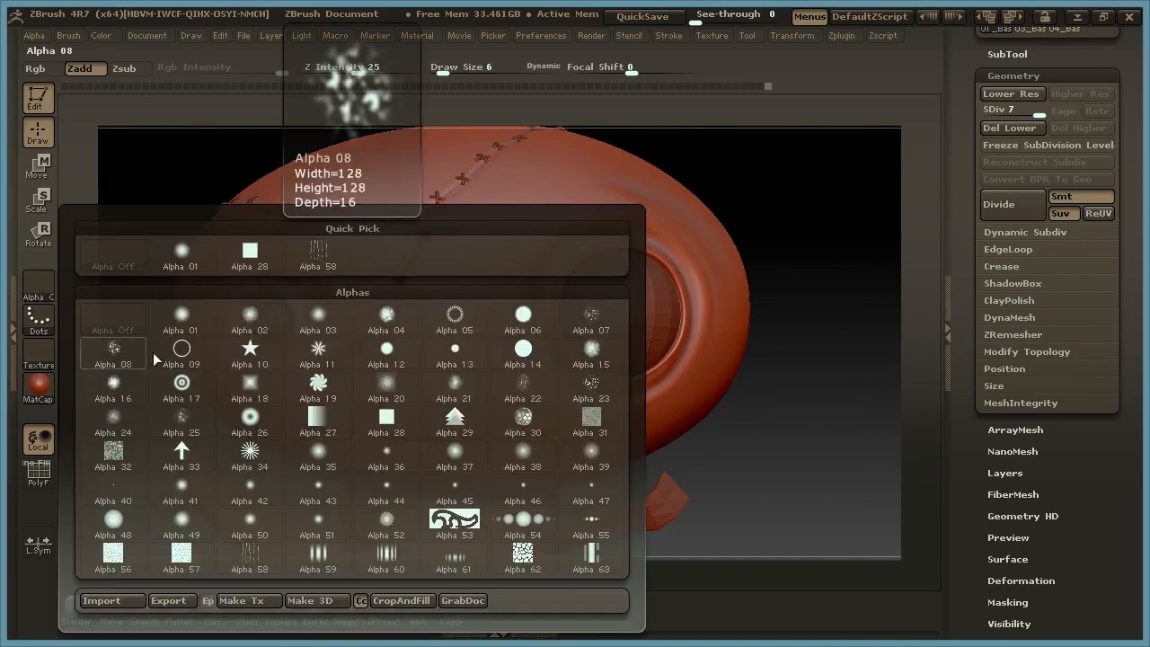
{"action": "left_click", "coordinate": [526, 386]}
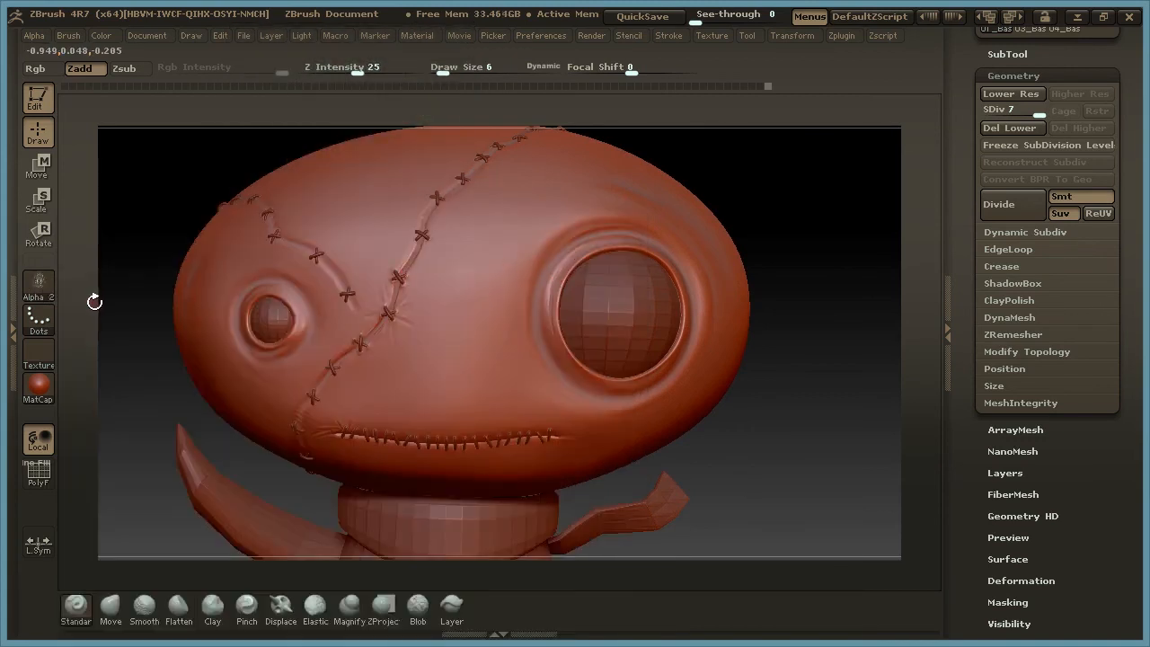
{"action": "left_click", "coordinate": [38, 319]}
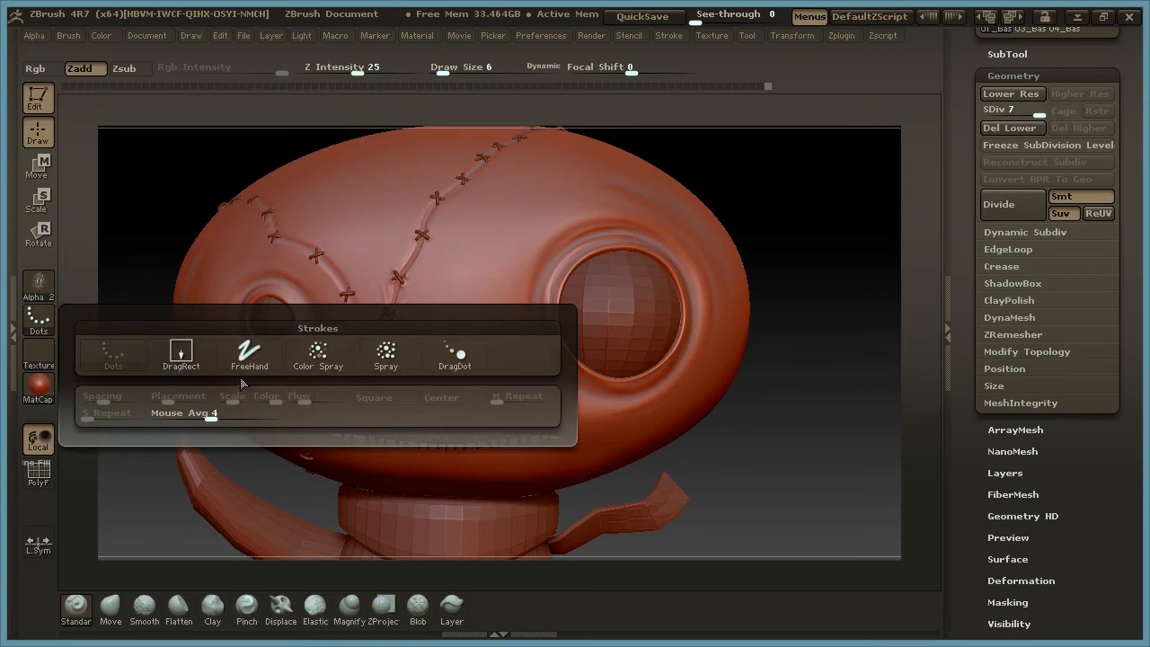
{"action": "left_click", "coordinate": [181, 352]}
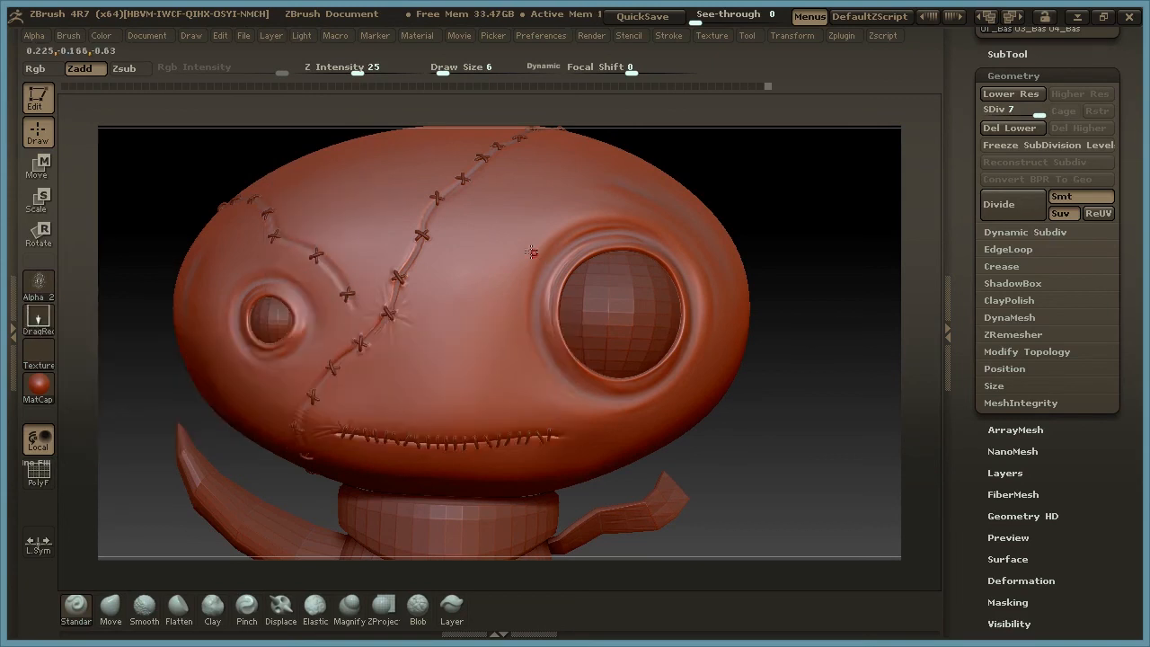
Set the draw size to 39, try stamping the alpha beside the large eye socket and undo the stamp
{"action": "key", "text": "space"}
{"action": "left_click_drag", "start_coordinate": [520, 254], "coordinate": [558, 347]}
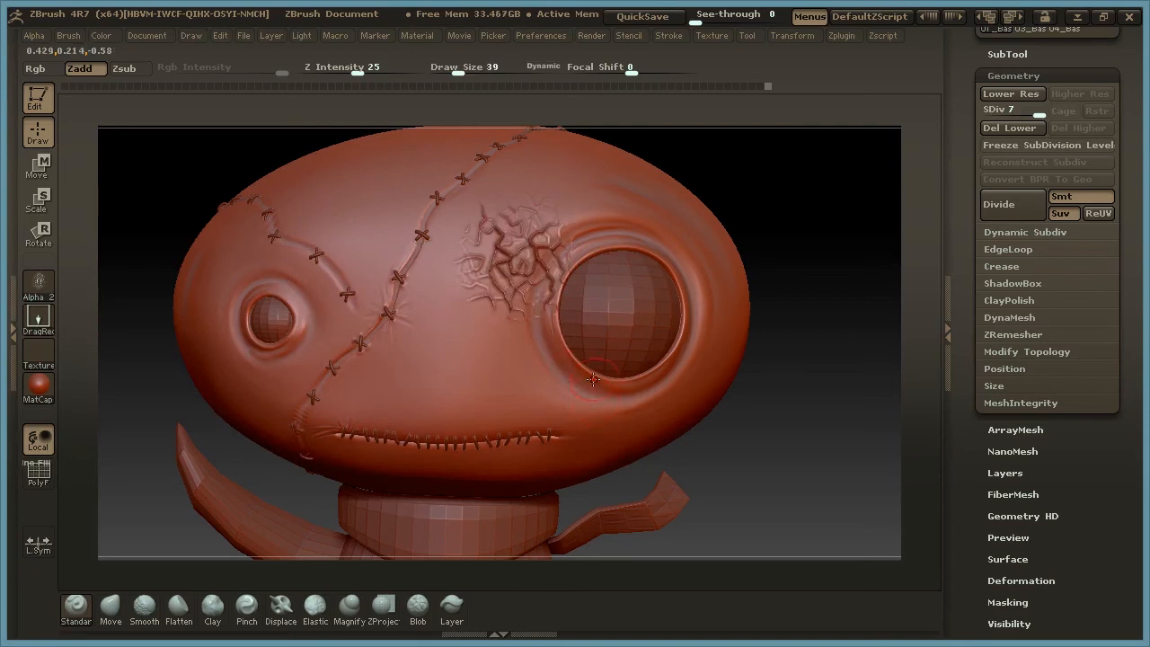
{"action": "key", "text": "ctrl+z"}
Set the Z Intensity to 9 and try stamping the alpha beside the large eye socket
{"action": "mouse_move", "coordinate": [764, 220]}
{"action": "left_mouse_down"}
{"action": "mouse_move", "coordinate": [743, 220]}
{"action": "mouse_move", "coordinate": [768, 232]}
{"action": "left_mouse_up"}
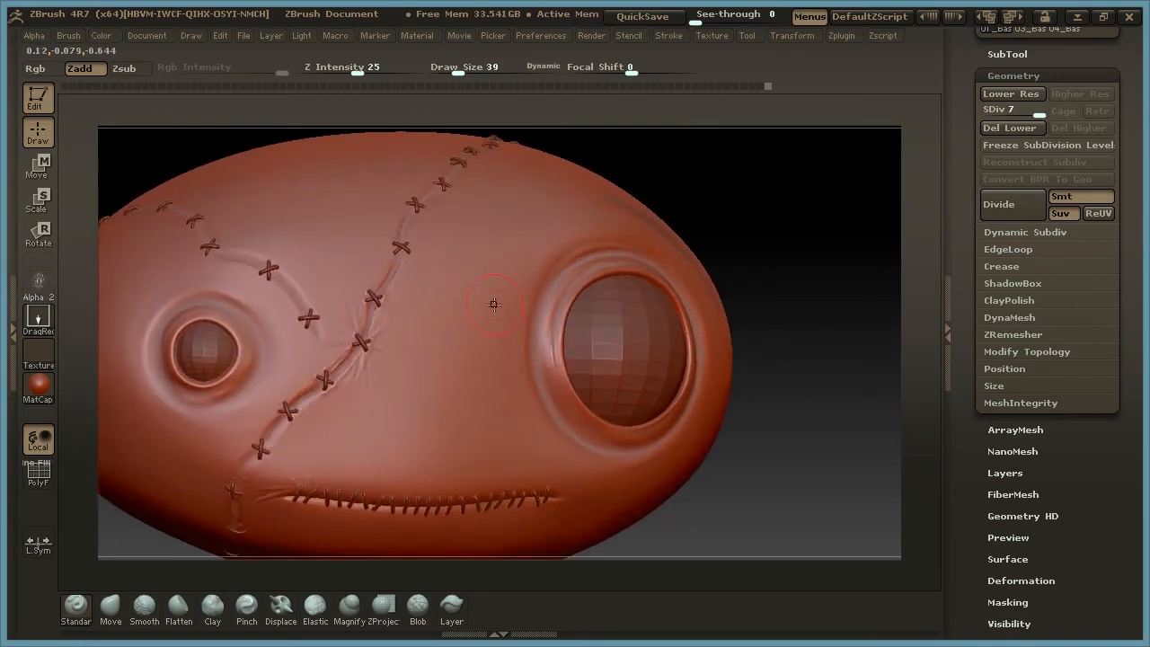
{"action": "left_click_drag", "start_coordinate": [361, 70], "coordinate": [329, 73]}
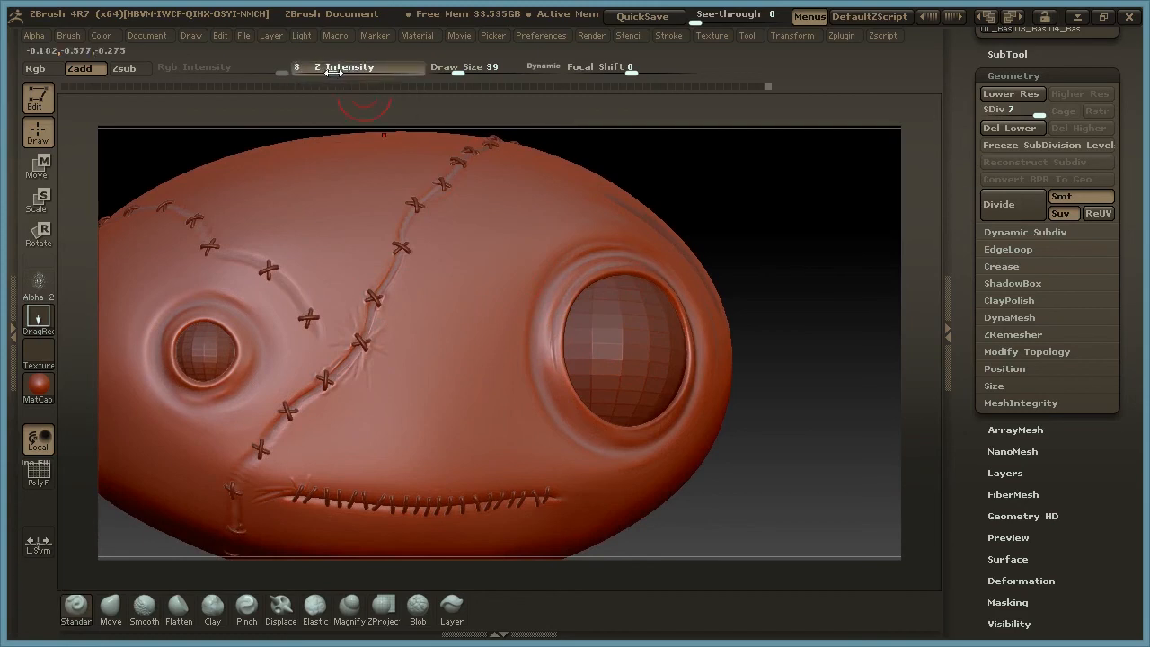
{"action": "left_click_drag", "start_coordinate": [737, 195], "coordinate": [732, 200]}
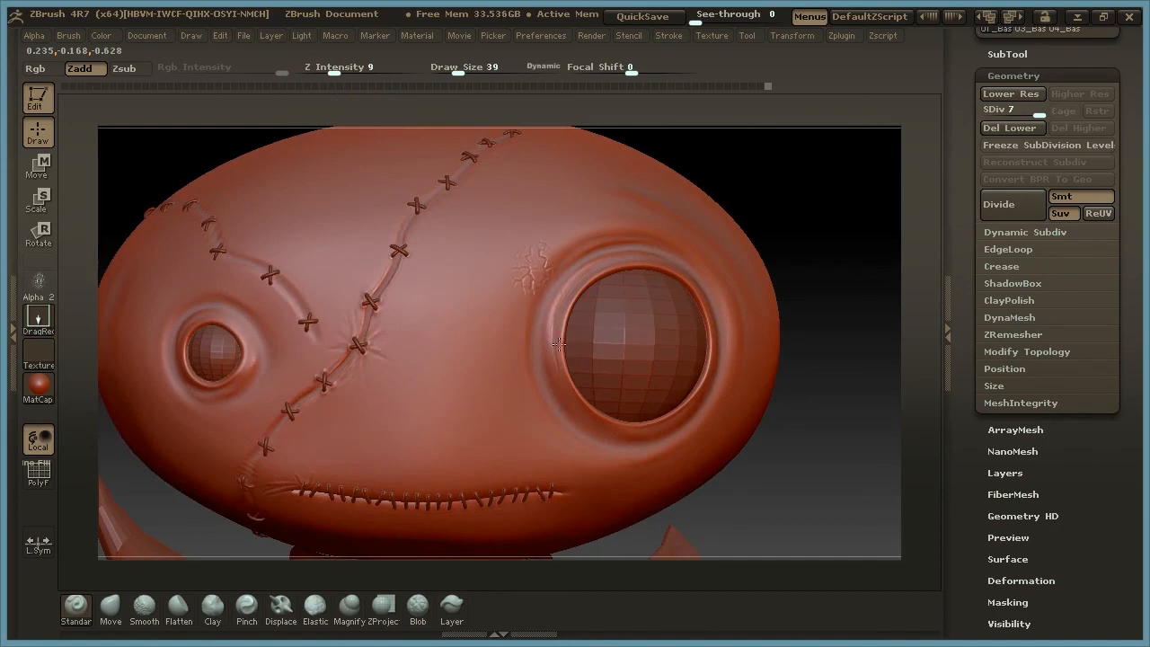
{"action": "left_click_drag", "start_coordinate": [821, 224], "coordinate": [833, 221]}
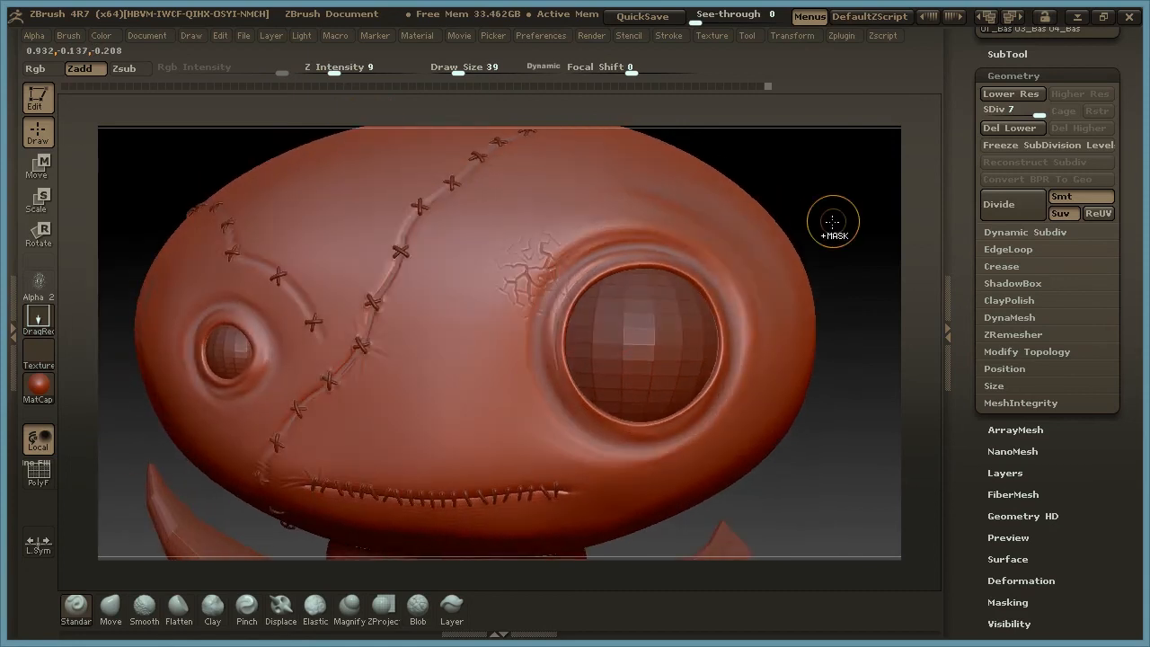
Set the Z Intensity to 3 and stamp faint crease detail beside the large eye socket and along the centre seam
{"action": "left_click_drag", "start_coordinate": [333, 71], "coordinate": [321, 72]}
{"action": "left_click_drag", "start_coordinate": [835, 205], "coordinate": [816, 195]}
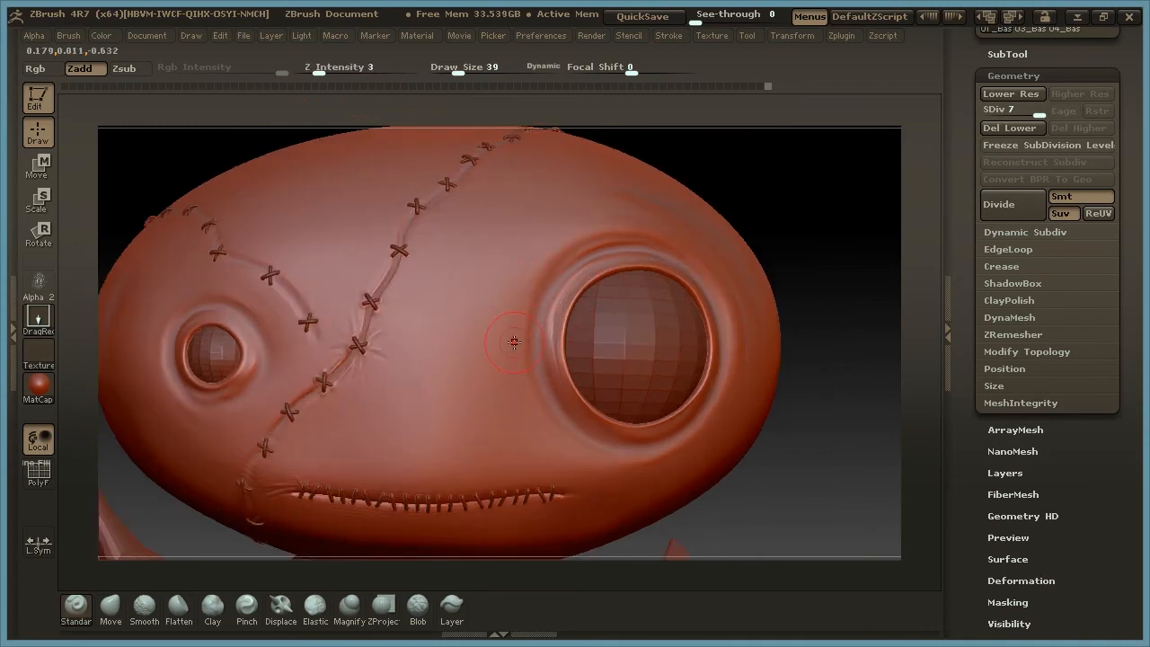
{"action": "left_click", "coordinate": [1011, 473]}
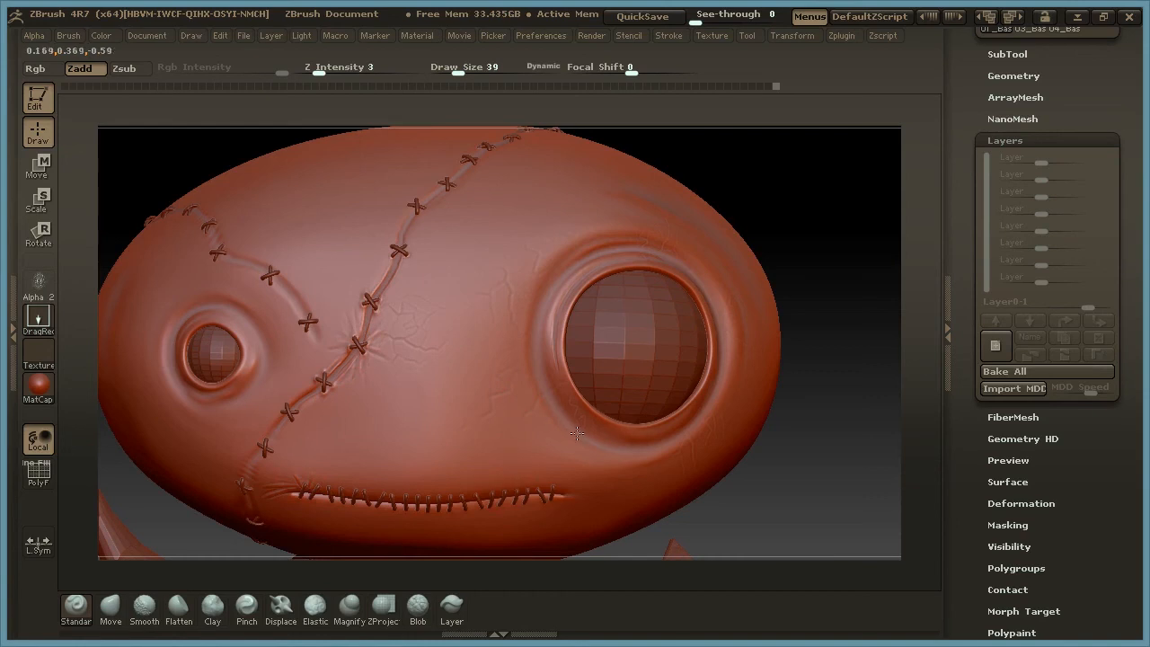
{"action": "left_click_drag", "start_coordinate": [839, 416], "coordinate": [758, 323], "text": "alt"}
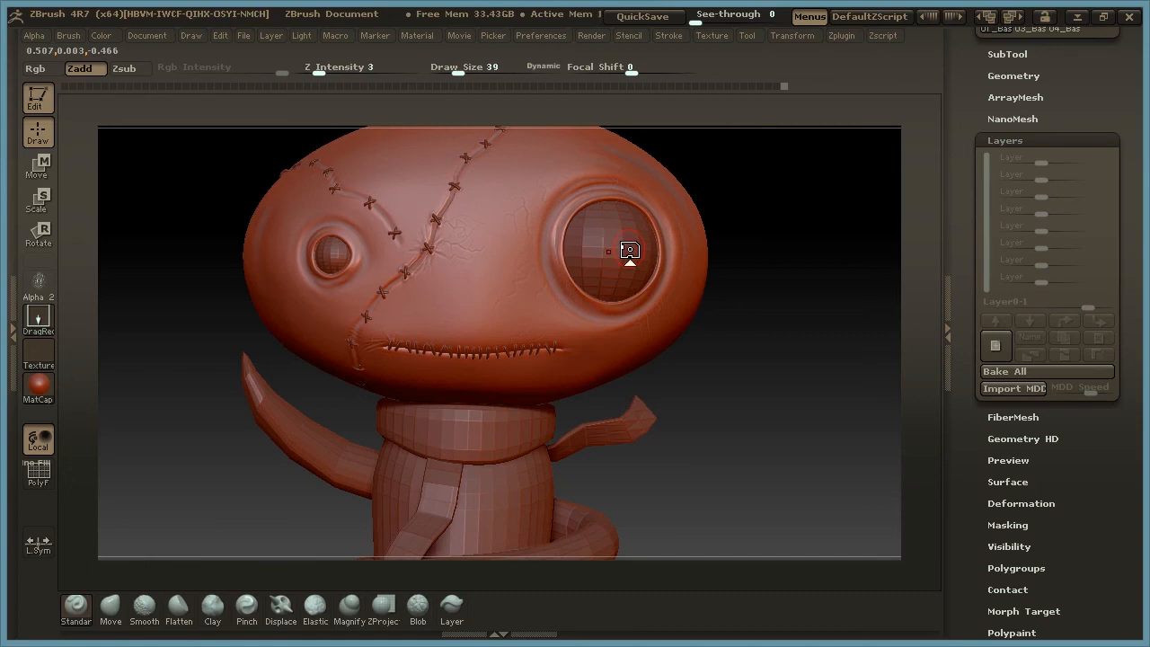
{"action": "left_click_drag", "start_coordinate": [732, 341], "coordinate": [770, 314]}
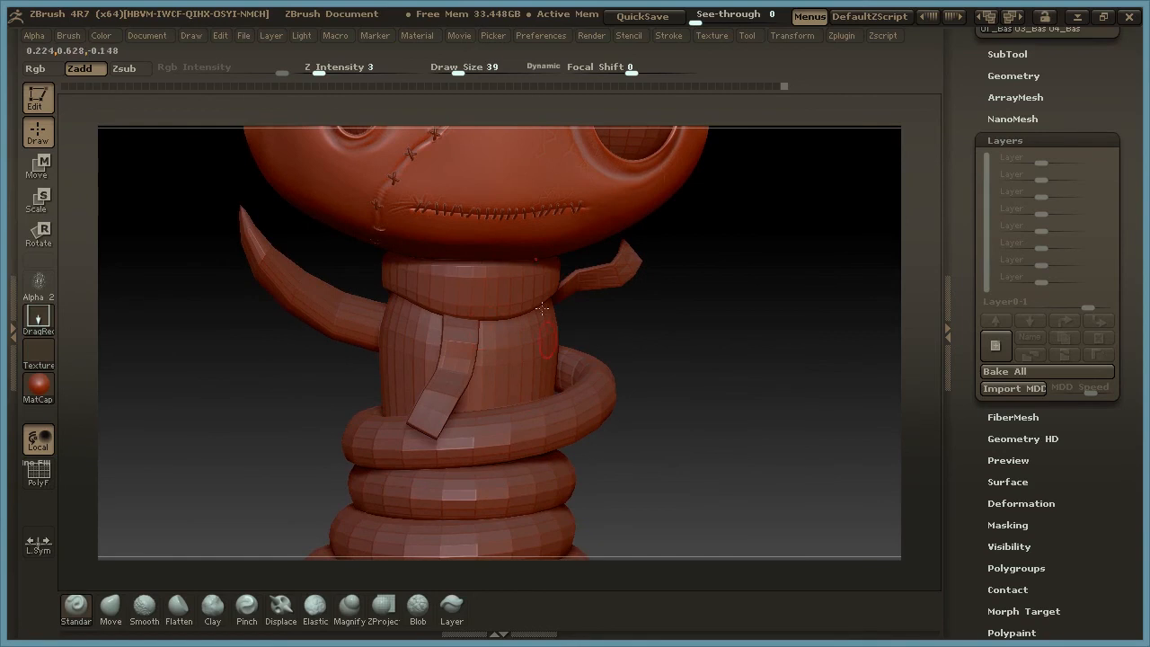
Make the BodyBase subtool active and set the draw size to 23
{"action": "left_click", "coordinate": [1005, 140]}
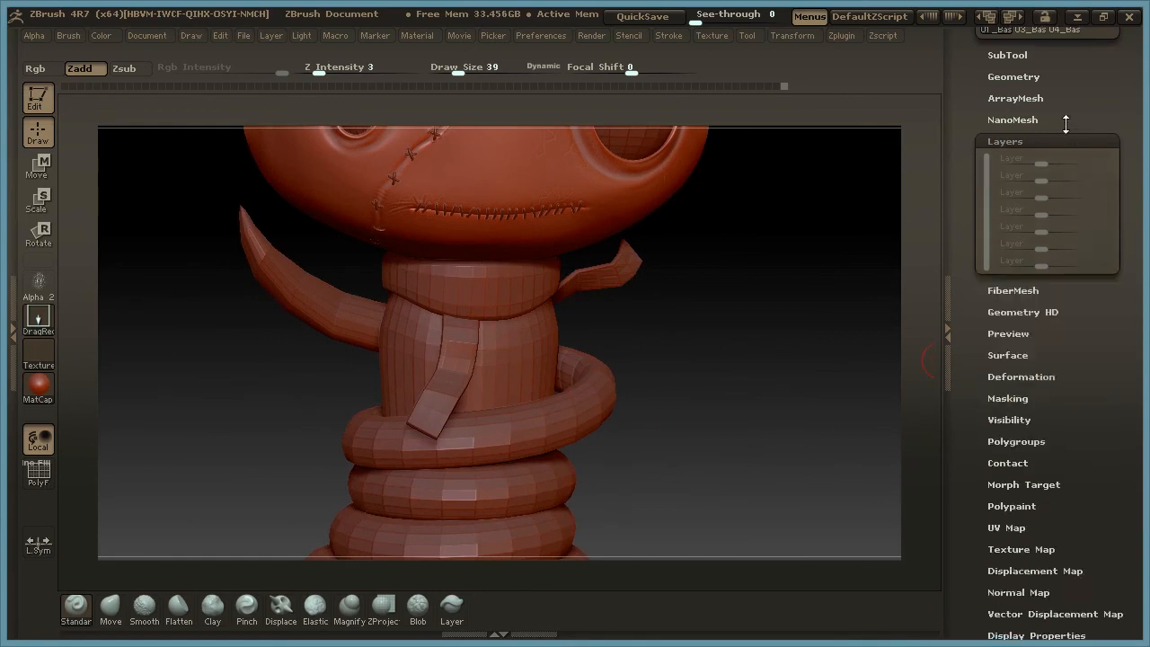
{"action": "left_click", "coordinate": [1008, 53]}
{"action": "mouse_move", "coordinate": [1092, 174]}
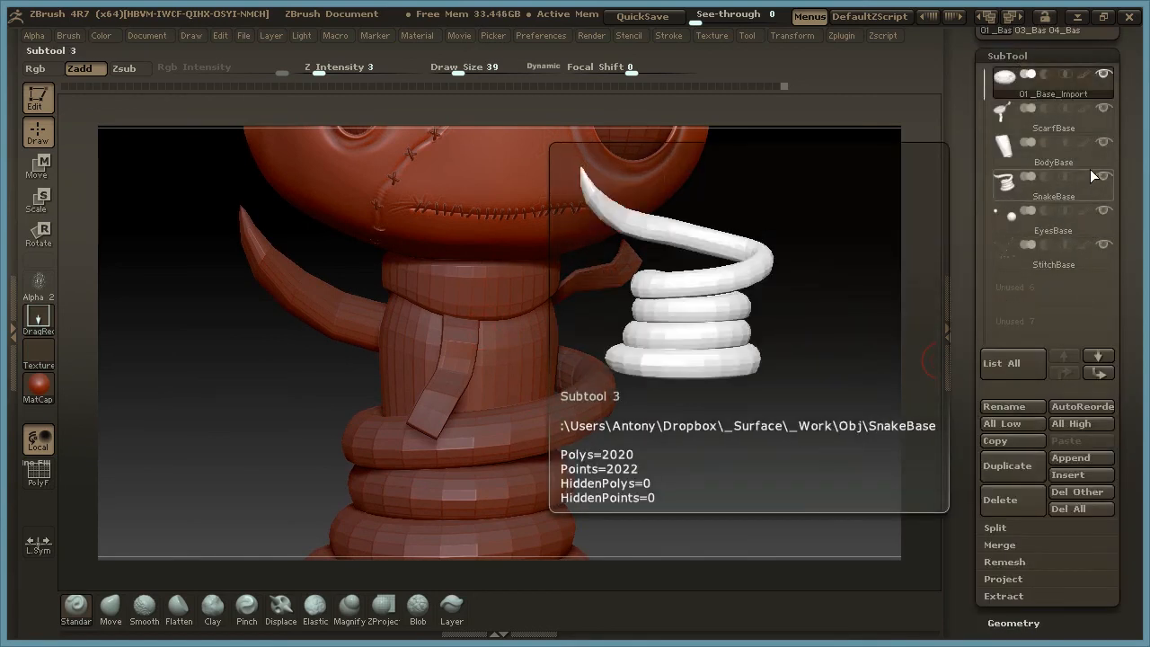
{"action": "left_click", "coordinate": [1099, 158]}
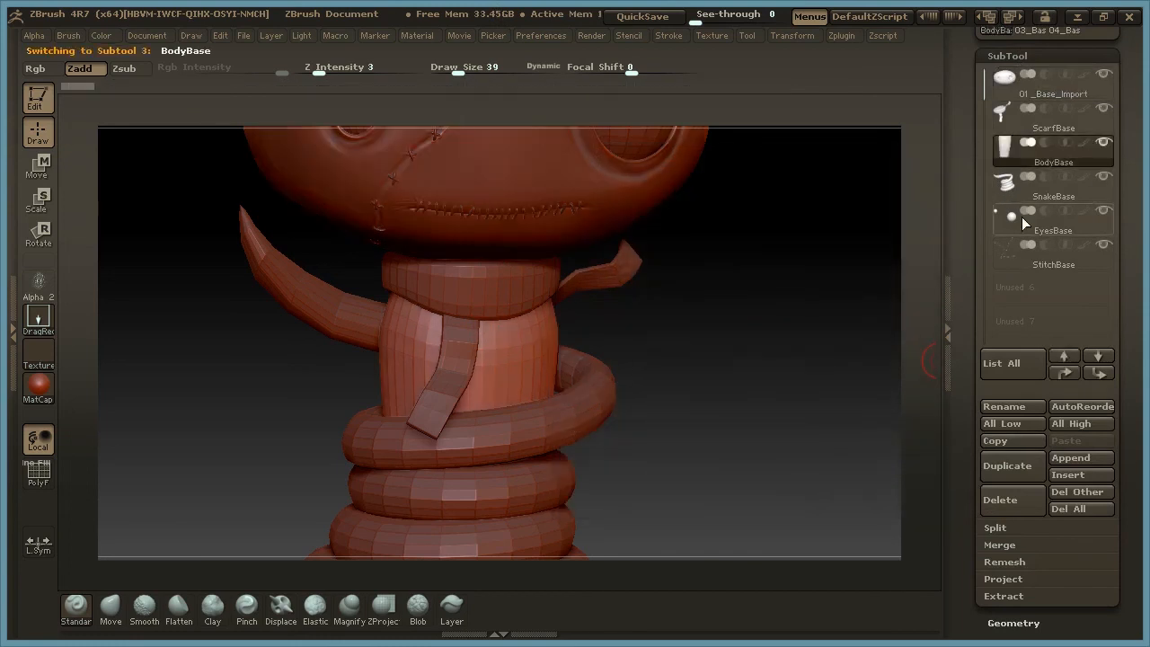
{"action": "left_click_drag", "start_coordinate": [646, 316], "coordinate": [714, 350], "text": "alt"}
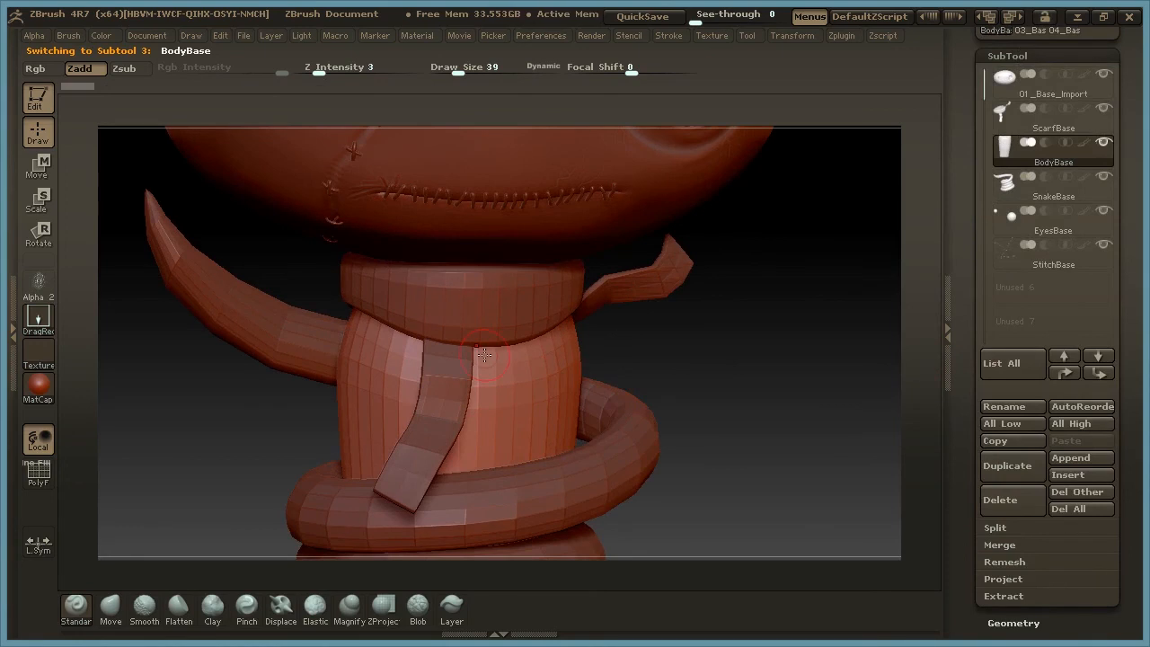
{"action": "left_click_drag", "start_coordinate": [722, 362], "coordinate": [728, 284], "text": "alt"}
{"action": "key", "text": "space"}
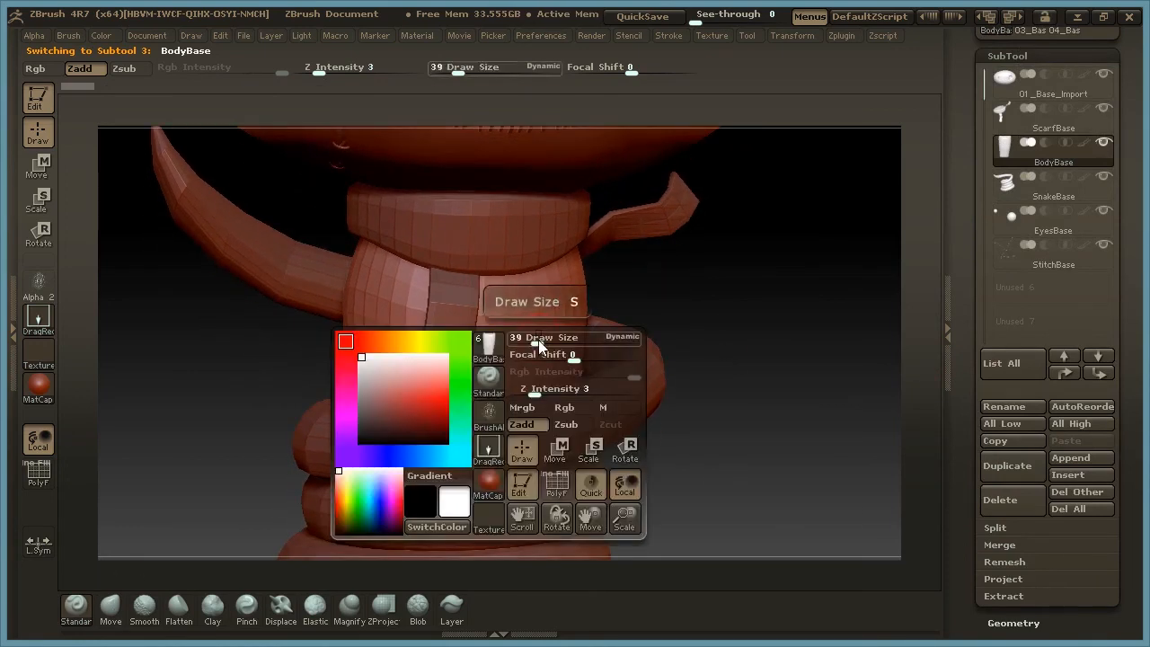
{"action": "left_click_drag", "start_coordinate": [540, 345], "coordinate": [531, 340]}
{"action": "left_click_drag", "start_coordinate": [699, 308], "coordinate": [701, 277], "text": "alt"}
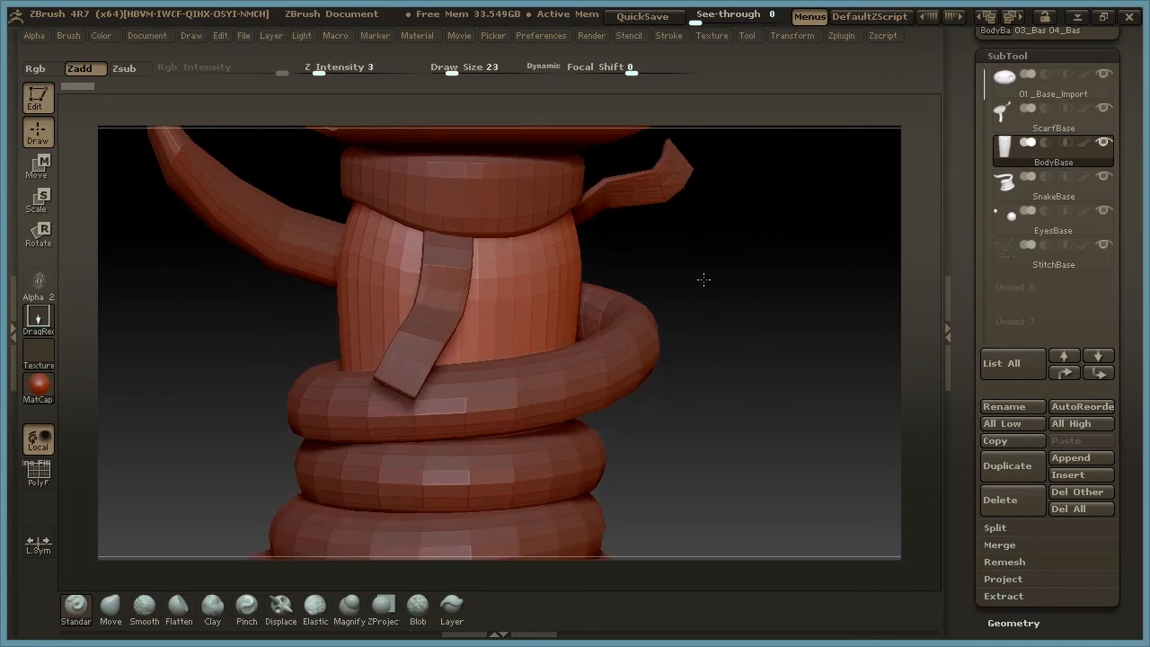
Try subdividing the body mesh to level 3, toggle the Smt option and undo the subdivision
{"action": "left_click", "coordinate": [1045, 55]}
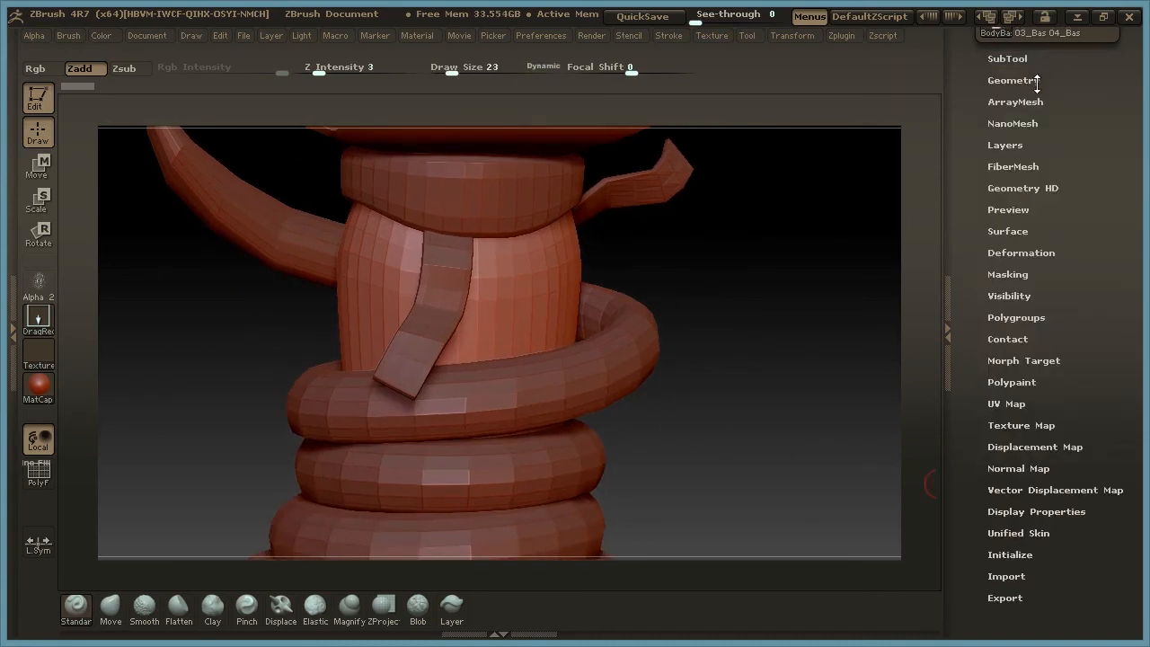
{"action": "left_click", "coordinate": [1024, 81]}
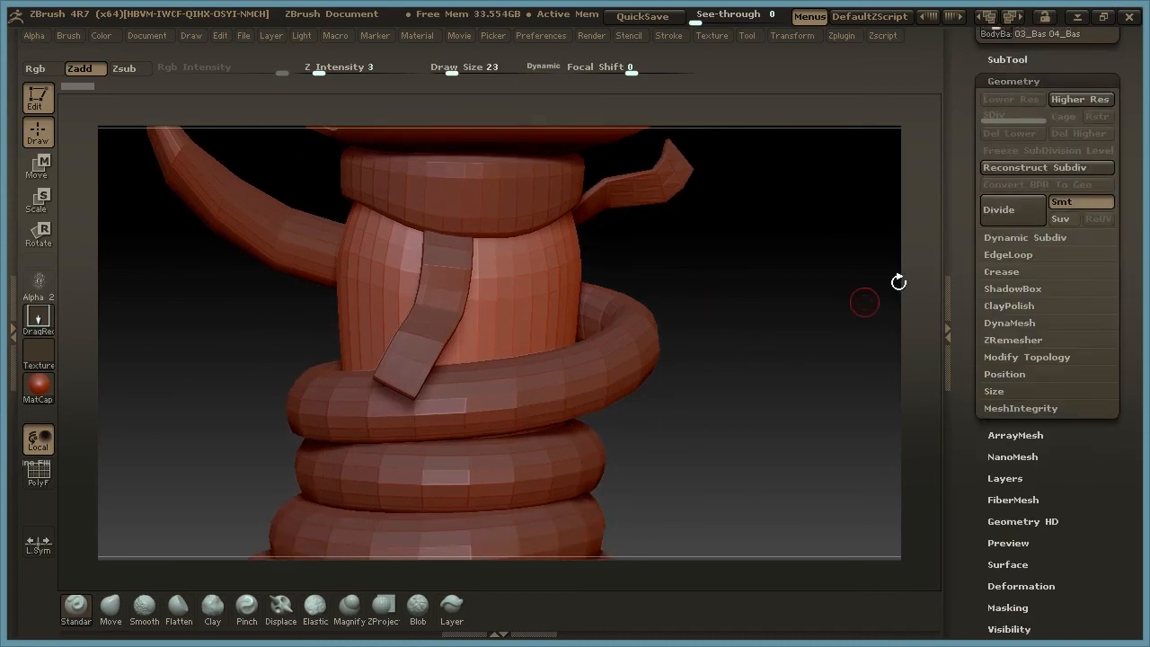
{"action": "left_click", "coordinate": [1011, 213]}
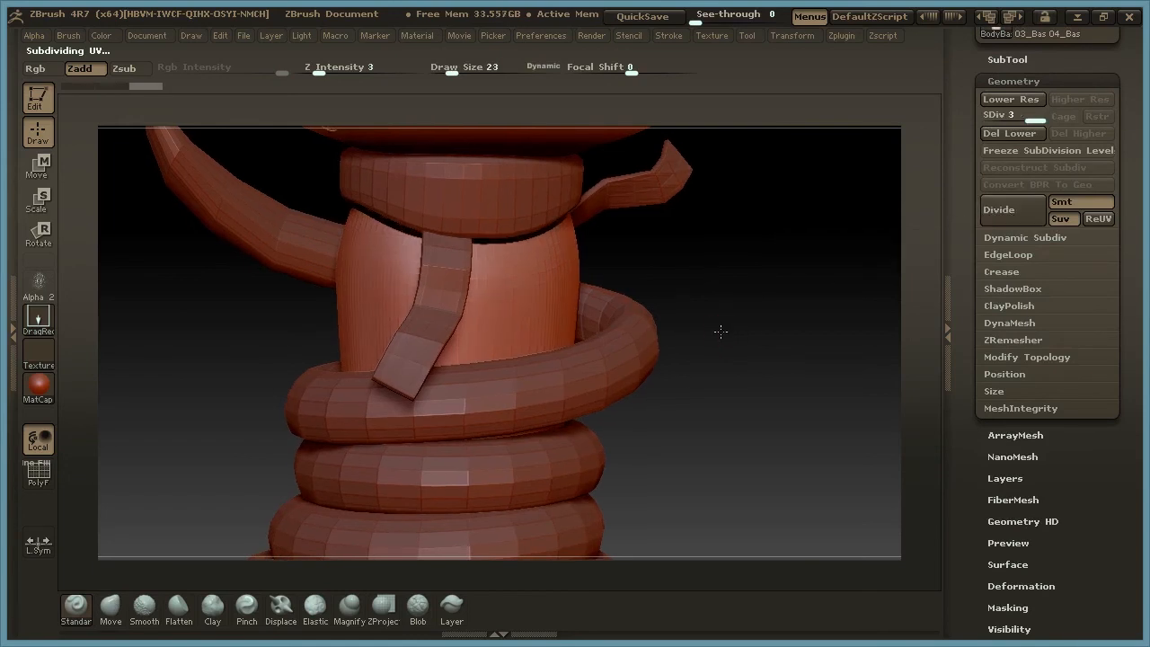
{"action": "left_click_drag", "start_coordinate": [722, 329], "coordinate": [746, 320]}
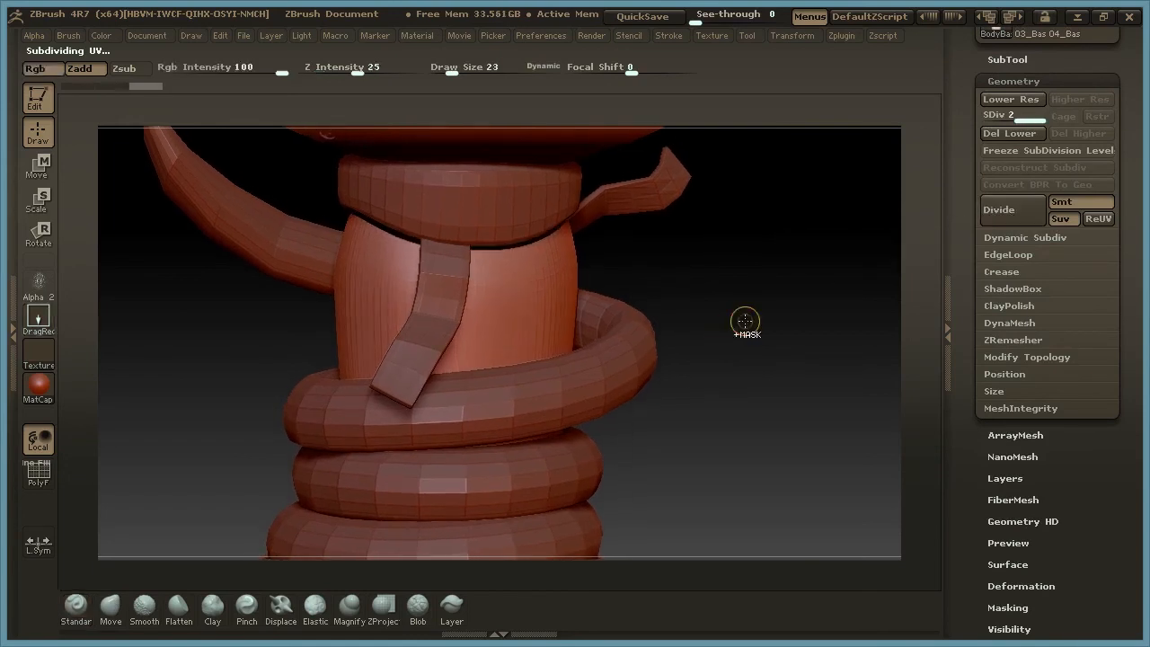
{"action": "key", "text": "shift+d"}
{"action": "left_click", "coordinate": [1062, 202]}
{"action": "left_click", "coordinate": [1063, 204]}
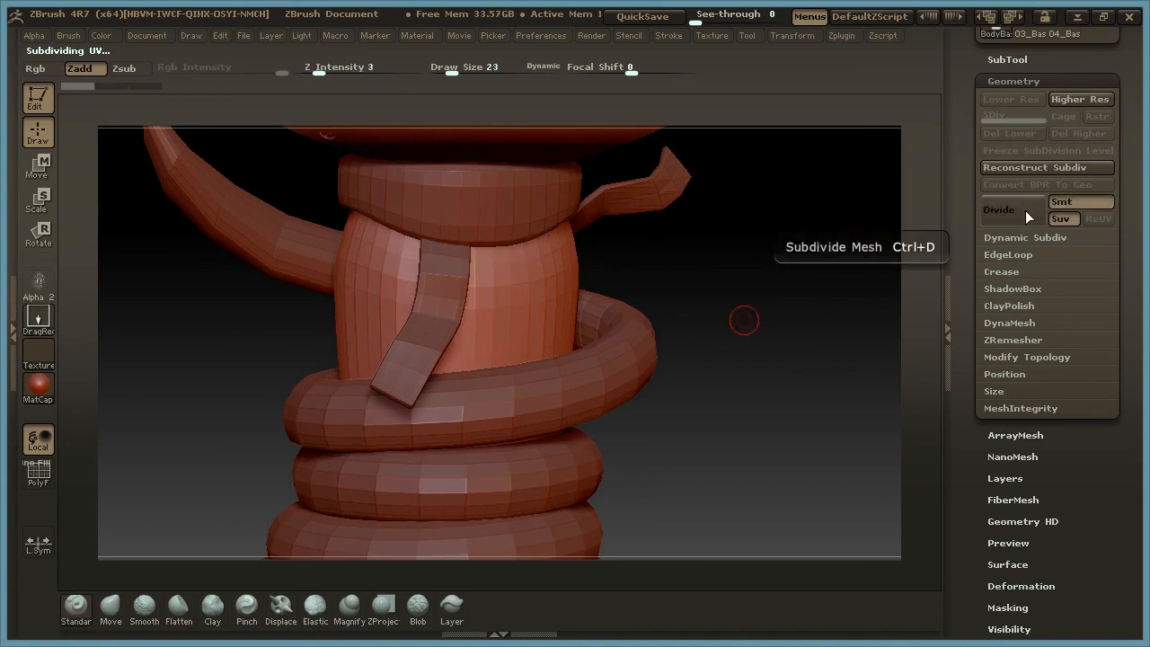
Subdivide the body mesh to level 3 with smoothing on
{"action": "left_click", "coordinate": [1025, 210]}
{"action": "left_click_drag", "start_coordinate": [742, 390], "coordinate": [733, 419], "text": "alt"}
{"action": "left_click_drag", "start_coordinate": [718, 332], "coordinate": [681, 315], "text": "alt"}
{"action": "mouse_move", "coordinate": [795, 366]}
{"action": "left_mouse_down"}
{"action": "mouse_move", "coordinate": [806, 406]}
{"action": "mouse_move", "coordinate": [739, 421]}
{"action": "mouse_move", "coordinate": [713, 370]}
{"action": "left_mouse_up"}
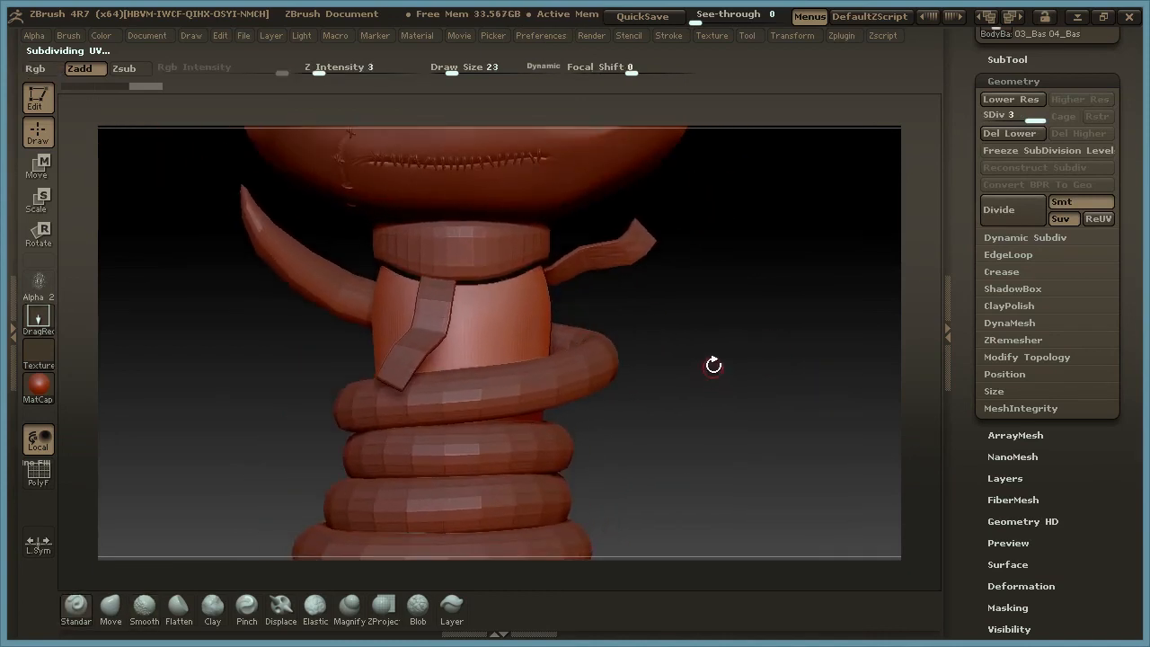
Lay a vertical transpose line along the body and shift the body so its upper edge tucks under the scarf
{"action": "left_click", "coordinate": [38, 165]}
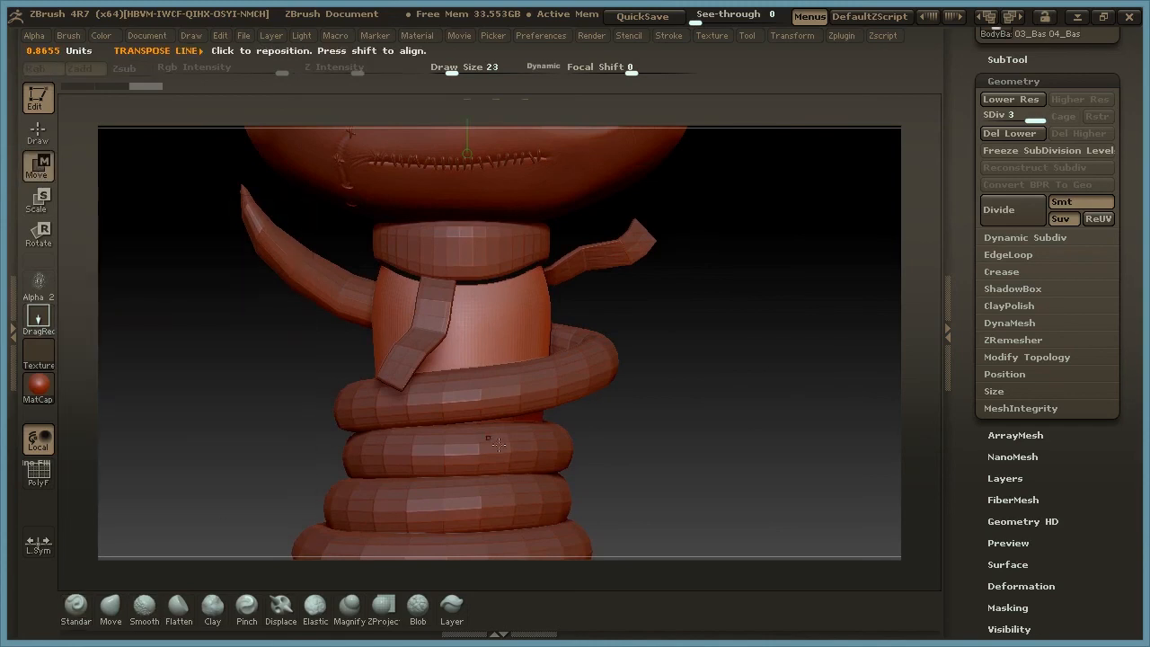
{"action": "left_click_drag", "start_coordinate": [786, 415], "coordinate": [677, 393]}
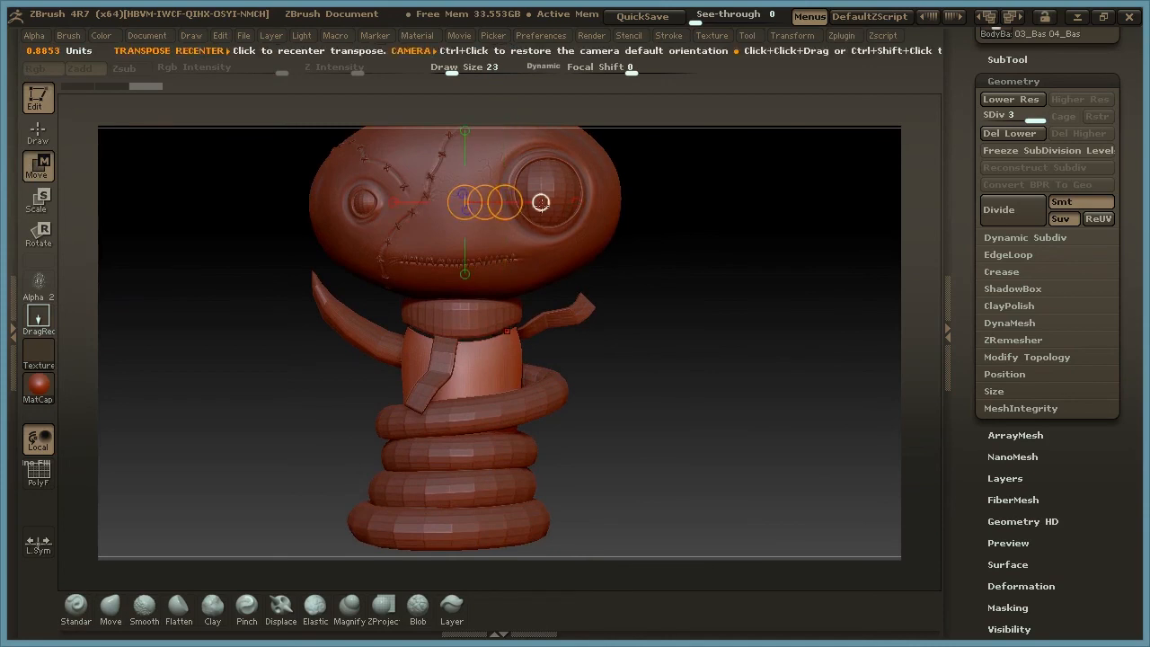
{"action": "left_click_drag", "start_coordinate": [525, 212], "coordinate": [692, 214]}
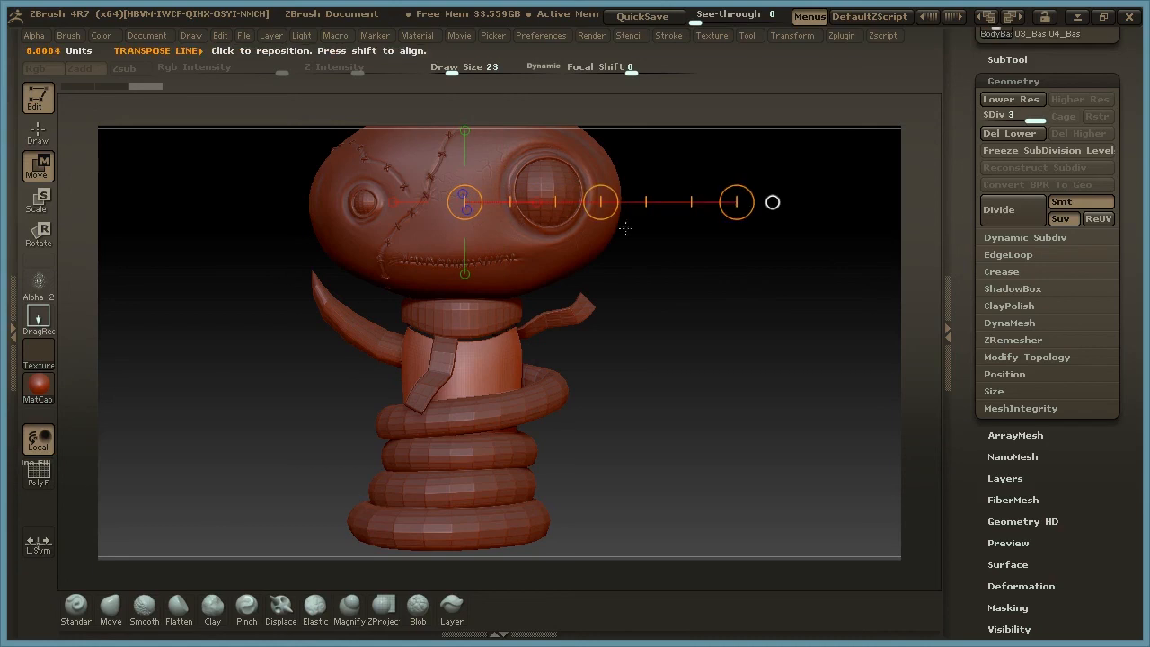
{"action": "left_click", "coordinate": [427, 202]}
{"action": "left_click_drag", "start_coordinate": [472, 513], "coordinate": [479, 469]}
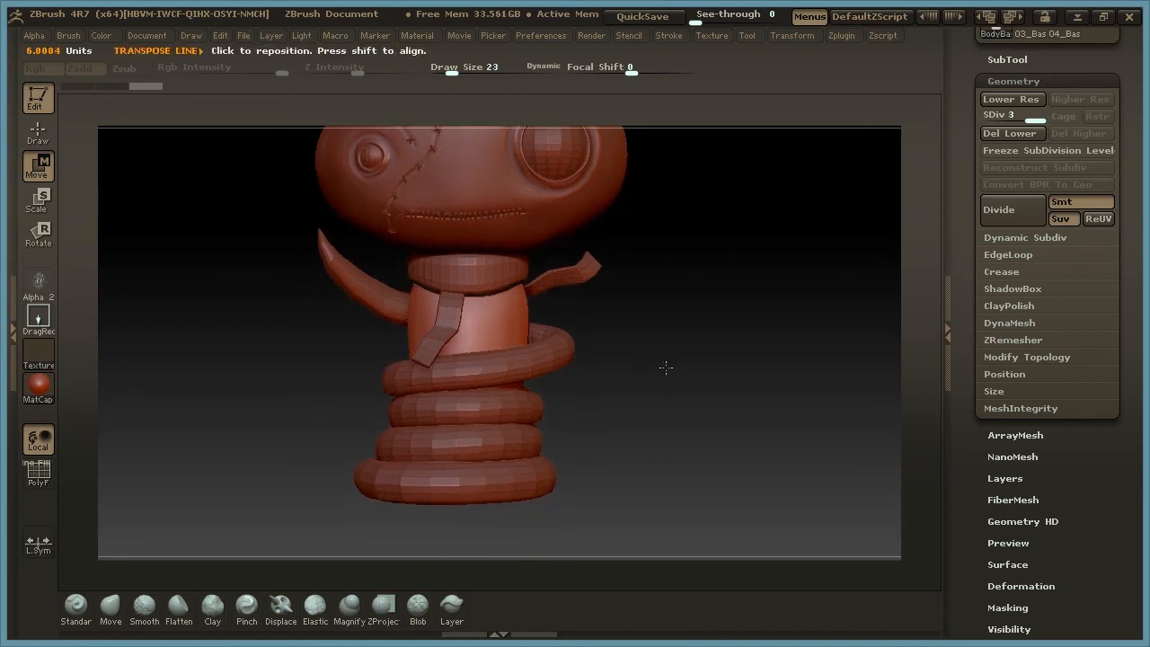
{"action": "left_click", "coordinate": [469, 509]}
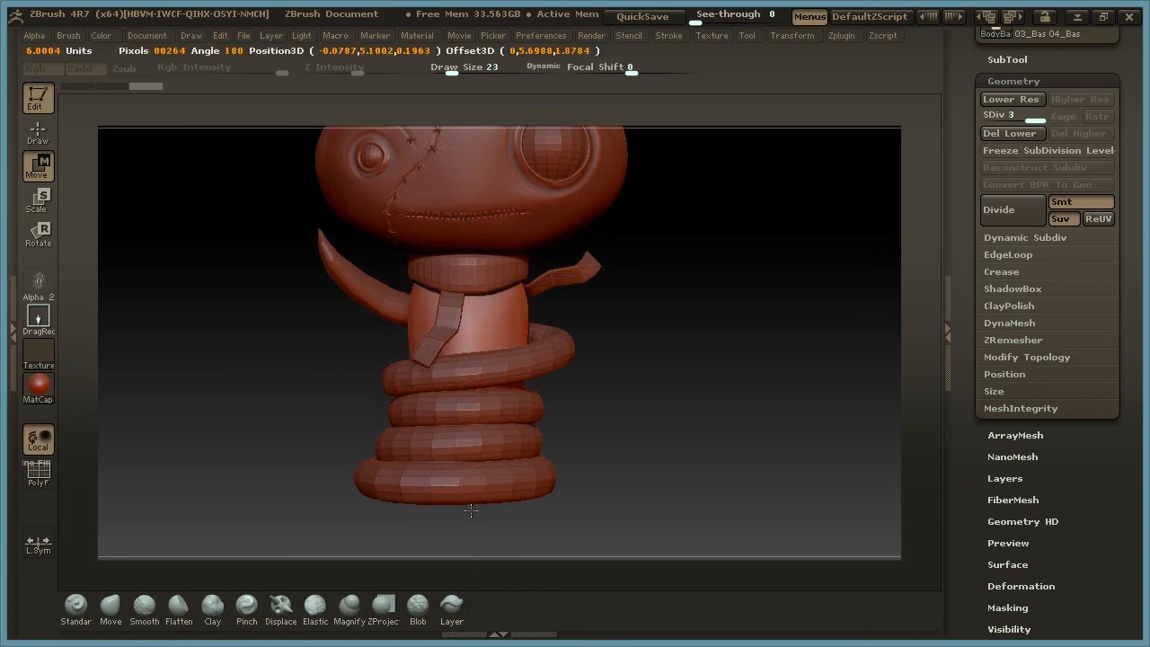
{"action": "left_click", "coordinate": [471, 508]}
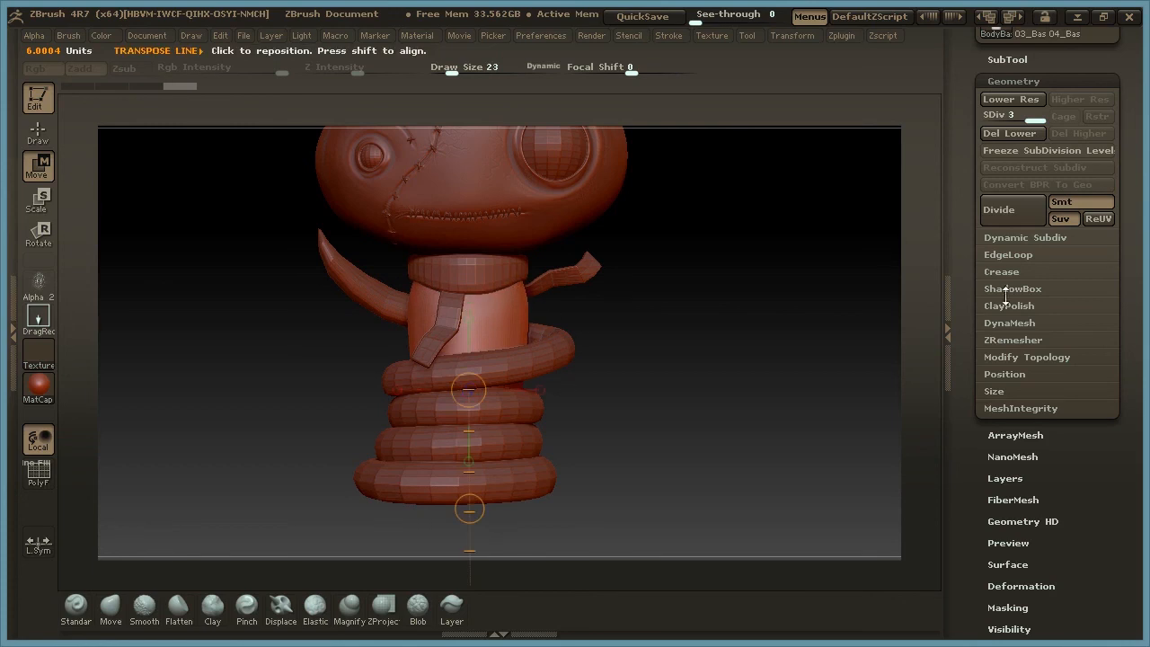
Return to Draw mode and set the draw size to 30 for sculpting the body
{"action": "left_click", "coordinate": [39, 133]}
{"action": "mouse_move", "coordinate": [646, 359]}
{"action": "left_mouse_down"}
{"action": "mouse_move", "coordinate": [637, 347]}
{"action": "mouse_move", "coordinate": [787, 354]}
{"action": "mouse_move", "coordinate": [706, 333]}
{"action": "mouse_move", "coordinate": [745, 368]}
{"action": "mouse_move", "coordinate": [737, 338]}
{"action": "mouse_move", "coordinate": [611, 328]}
{"action": "left_mouse_up"}
{"action": "left_click_drag", "start_coordinate": [714, 383], "coordinate": [683, 332]}
{"action": "key", "text": "space"}
{"action": "left_click_drag", "start_coordinate": [558, 347], "coordinate": [569, 347]}
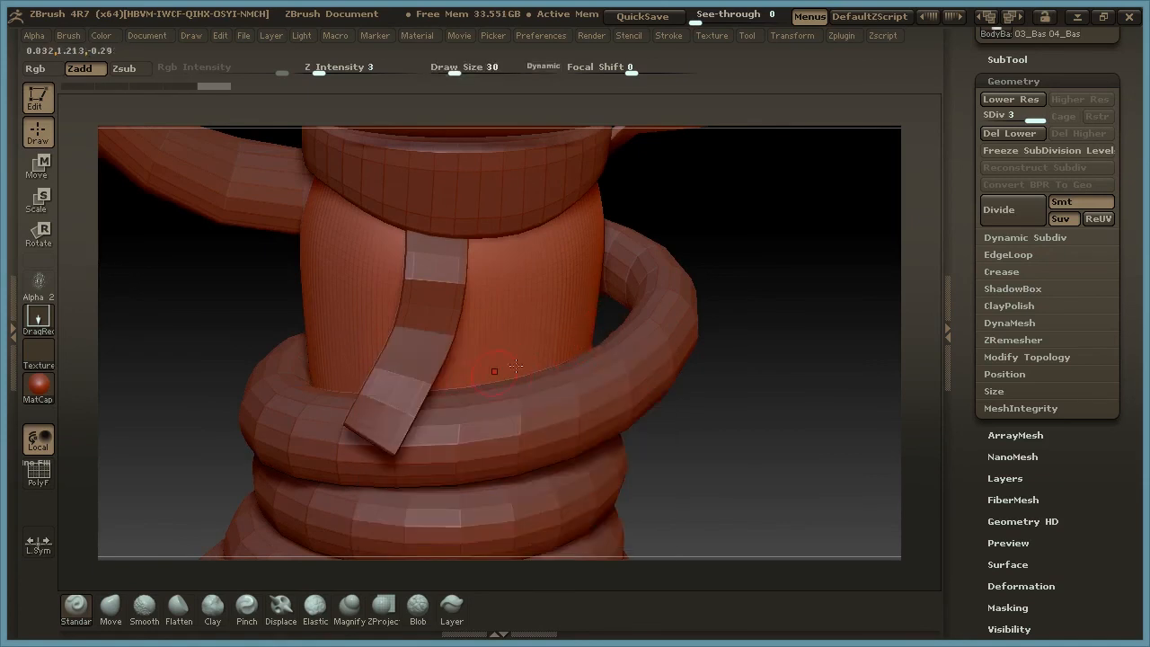
{"action": "mouse_move", "coordinate": [786, 435]}
{"action": "left_mouse_down"}
{"action": "mouse_move", "coordinate": [780, 421]}
{"action": "mouse_move", "coordinate": [772, 435]}
{"action": "left_mouse_up"}
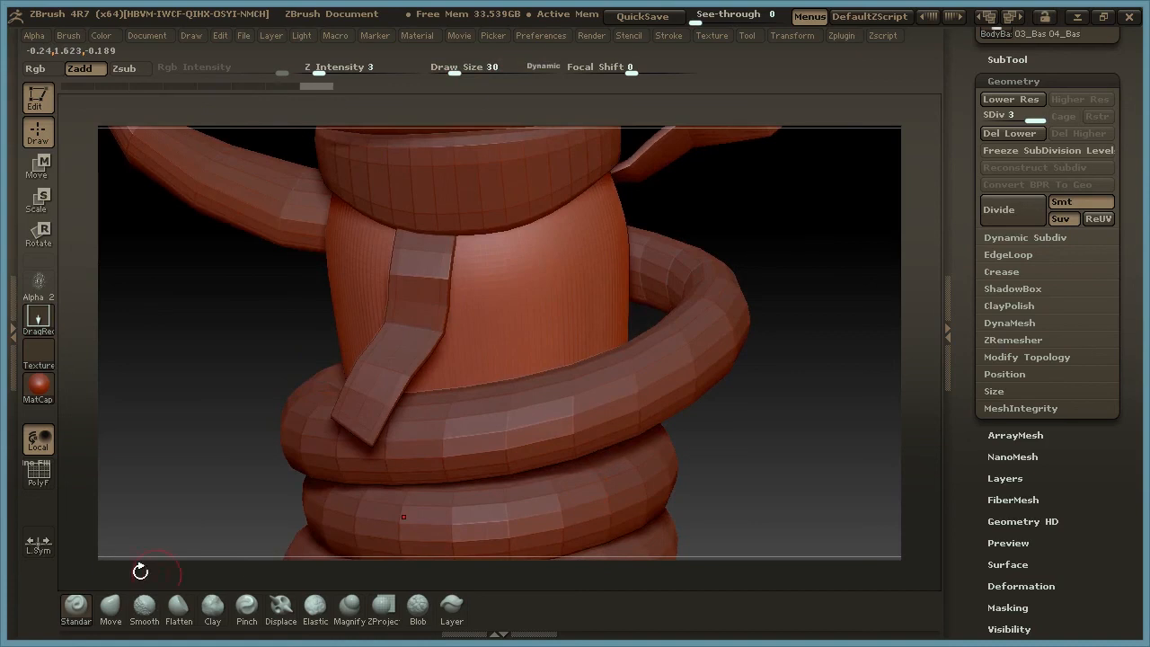
Switch the Standard brush to the FreeHand stroke with the alpha off and set the Z Intensity to 25
{"action": "left_click", "coordinate": [37, 316]}
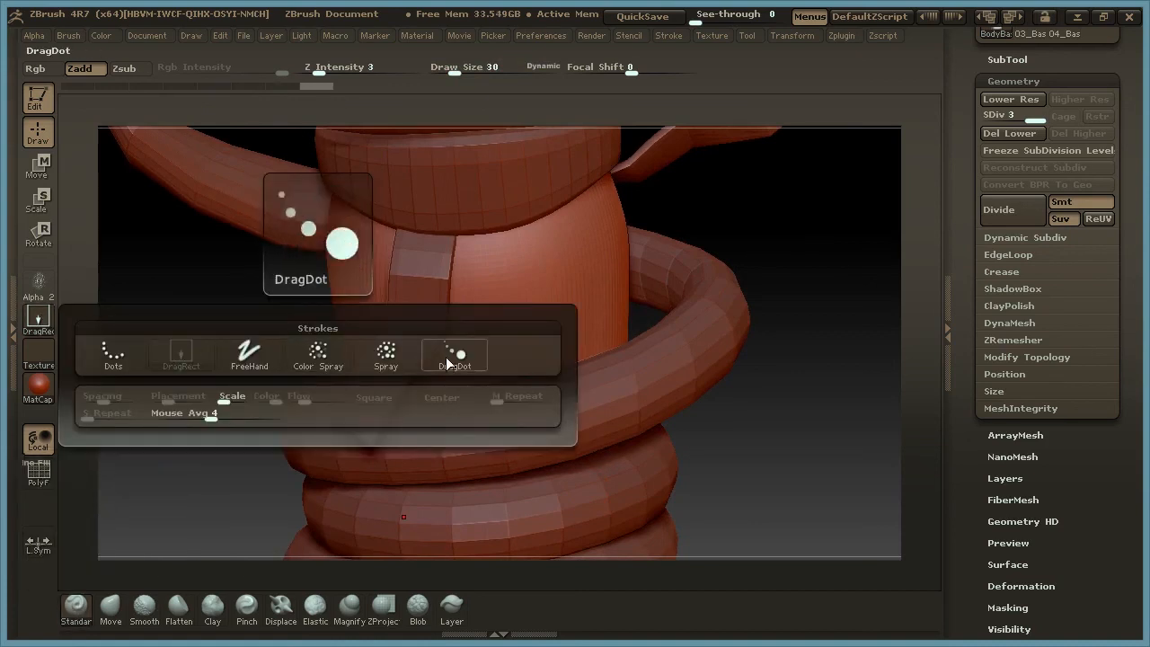
{"action": "left_click", "coordinate": [252, 356]}
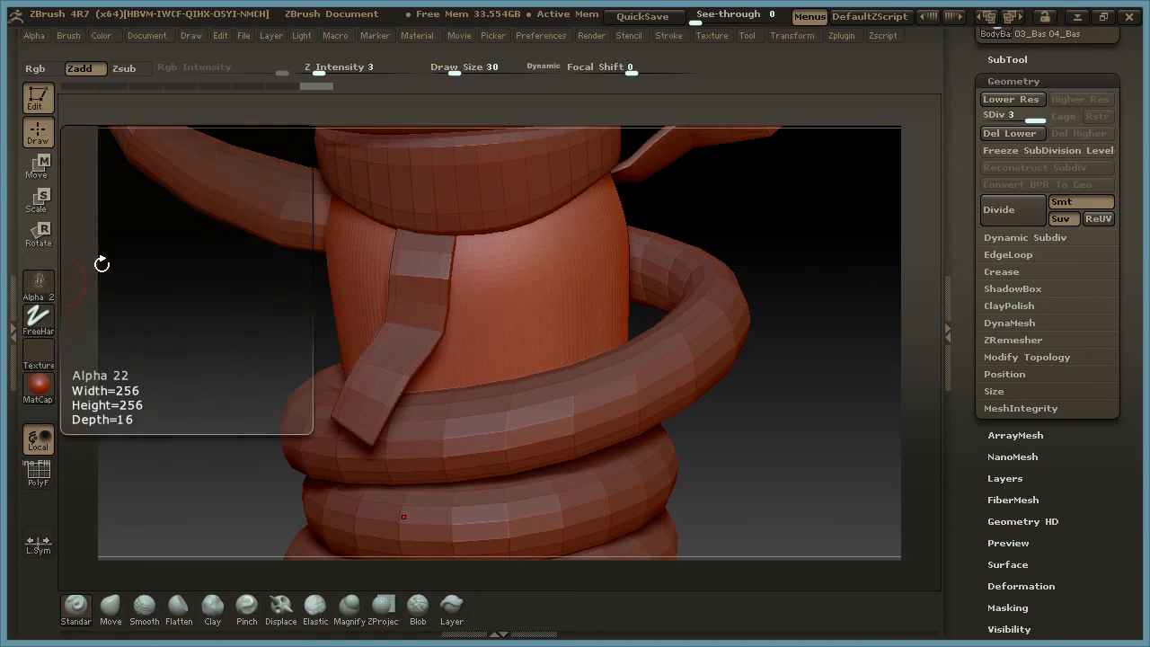
{"action": "left_click", "coordinate": [39, 285]}
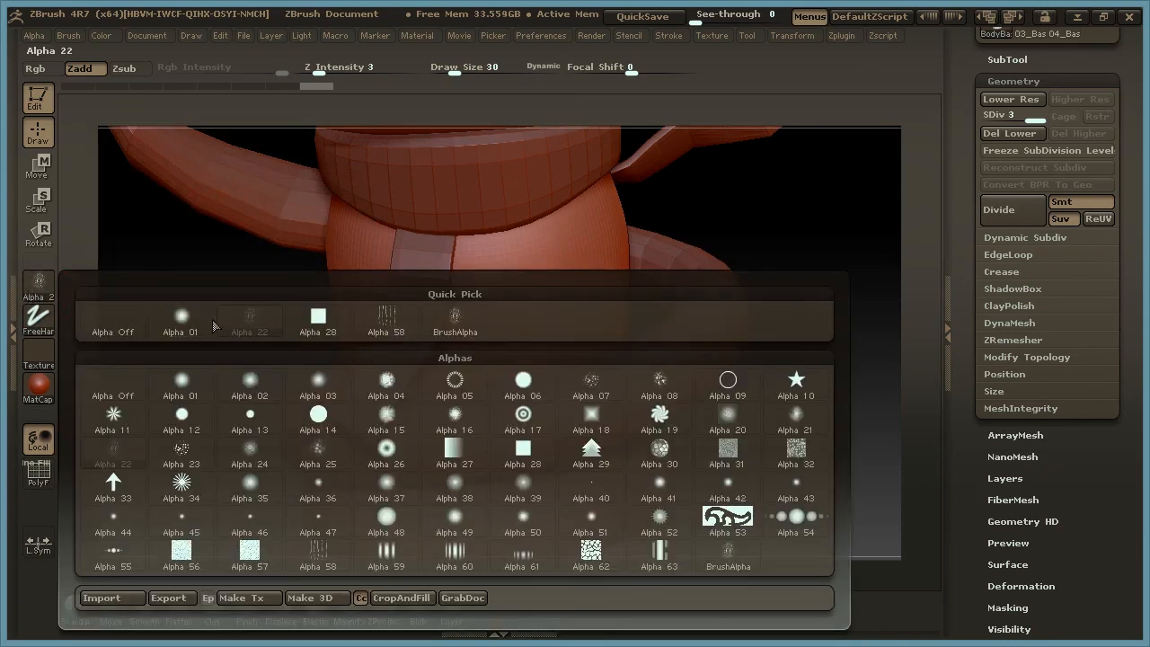
{"action": "left_click", "coordinate": [117, 320]}
{"action": "left_click_drag", "start_coordinate": [789, 393], "coordinate": [791, 385]}
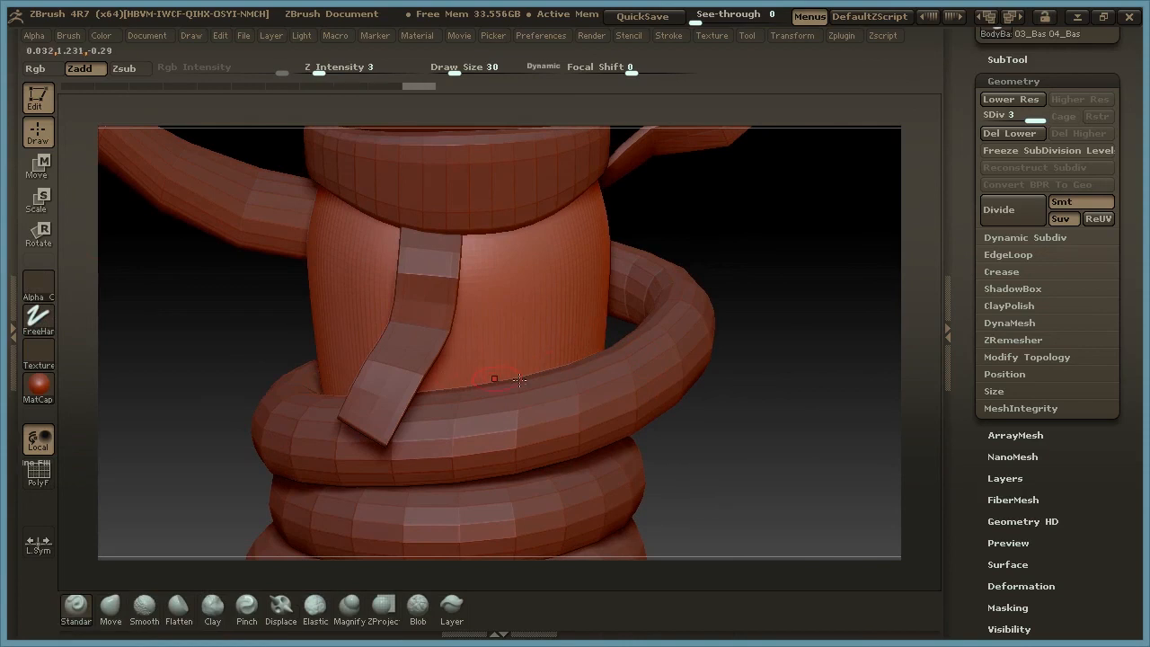
{"action": "mouse_move", "coordinate": [770, 375]}
{"action": "left_mouse_down"}
{"action": "mouse_move", "coordinate": [773, 396]}
{"action": "mouse_move", "coordinate": [770, 384]}
{"action": "left_mouse_up"}
{"action": "left_click_drag", "start_coordinate": [319, 71], "coordinate": [338, 72]}
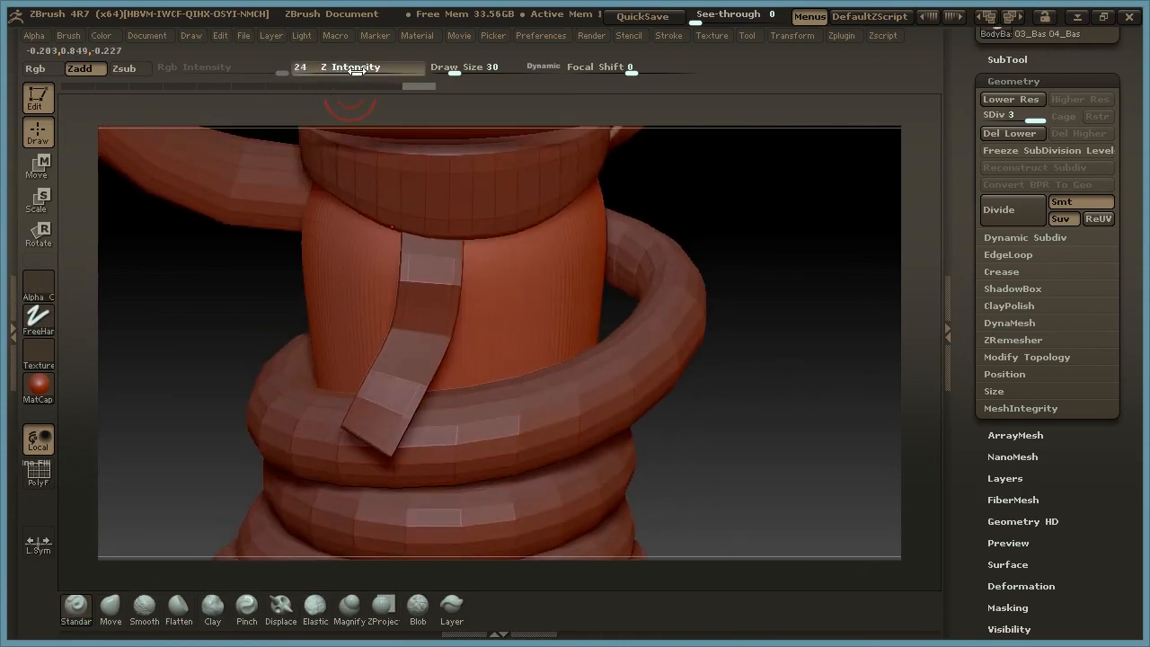
{"action": "left_click_drag", "start_coordinate": [737, 341], "coordinate": [706, 342]}
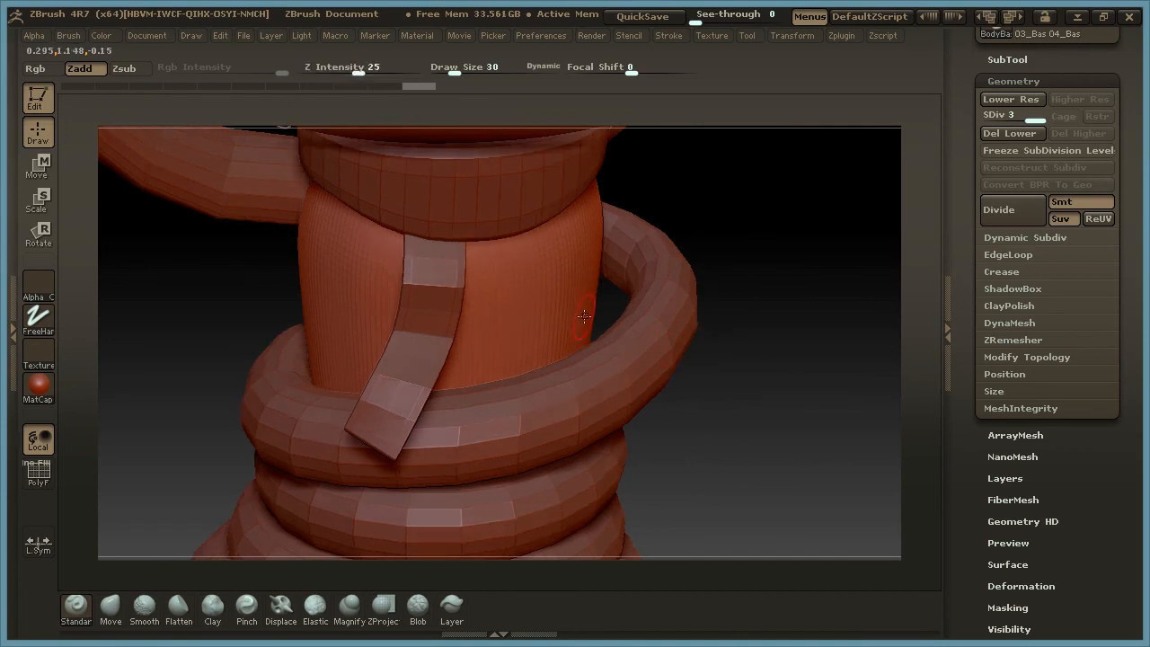
Sculpt the first cloth folds around the body's lower edge, just above the snake's top coil
{"action": "left_click_drag", "start_coordinate": [506, 364], "coordinate": [469, 367]}
{"action": "mouse_move", "coordinate": [559, 338]}
{"action": "left_mouse_down"}
{"action": "mouse_move", "coordinate": [454, 382]}
{"action": "mouse_move", "coordinate": [512, 367]}
{"action": "left_mouse_up"}
{"action": "mouse_move", "coordinate": [785, 408]}
{"action": "left_mouse_down"}
{"action": "mouse_move", "coordinate": [795, 381]}
{"action": "mouse_move", "coordinate": [796, 410]}
{"action": "left_mouse_up"}
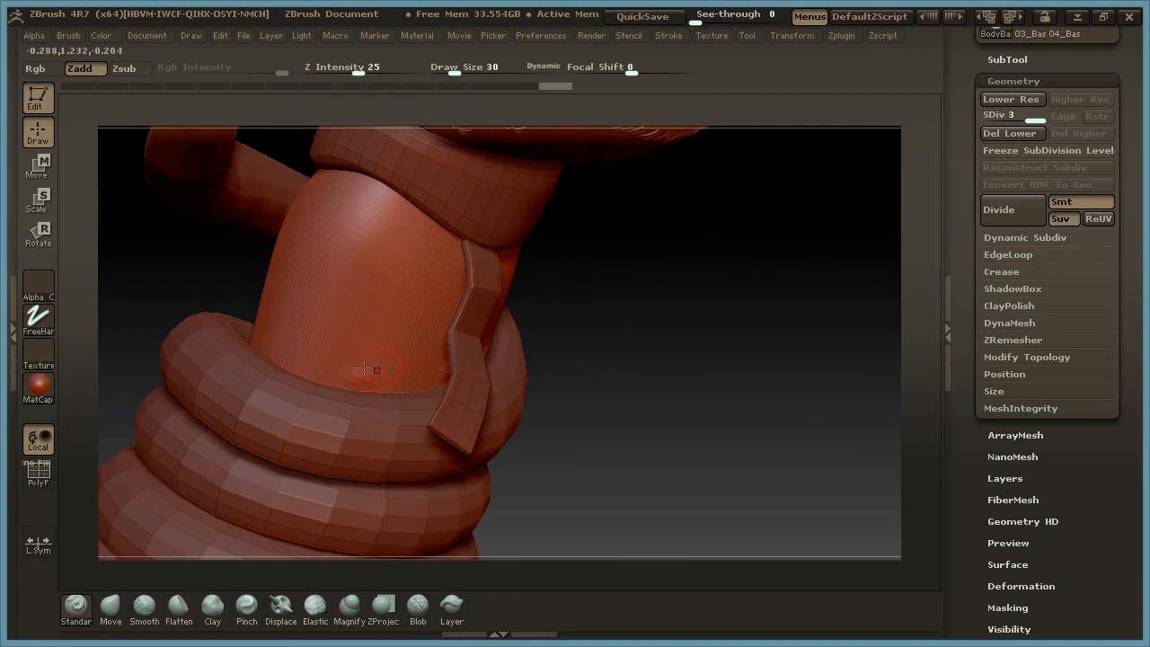
{"action": "mouse_move", "coordinate": [447, 375]}
{"action": "left_mouse_down"}
{"action": "mouse_move", "coordinate": [364, 378]}
{"action": "mouse_move", "coordinate": [286, 358]}
{"action": "left_mouse_up"}
{"action": "left_click_drag", "start_coordinate": [790, 354], "coordinate": [645, 369]}
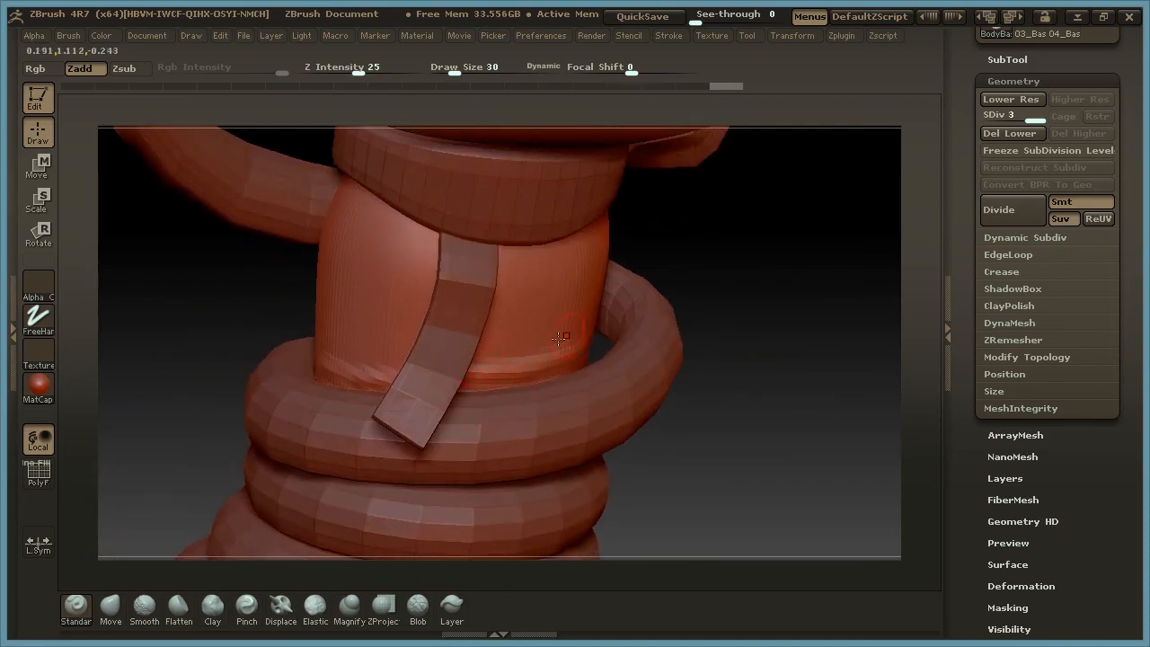
Hide the ScarfBase subtool to expose the whole upper body for sculpting
{"action": "left_click", "coordinate": [1007, 59]}
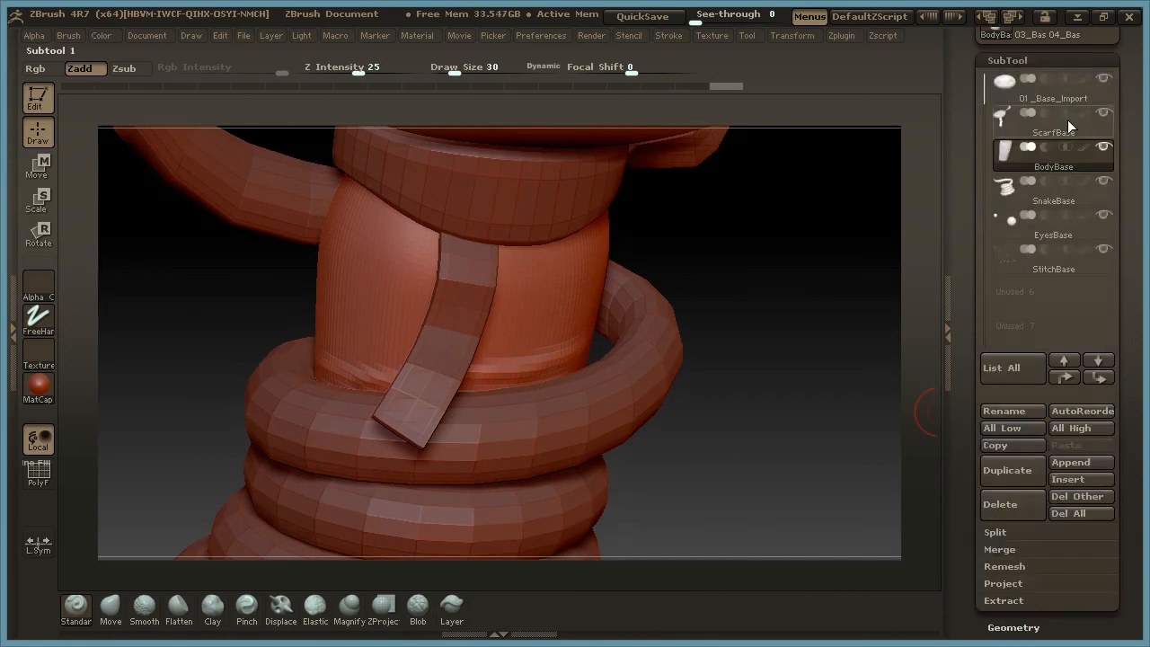
{"action": "mouse_move", "coordinate": [1111, 266]}
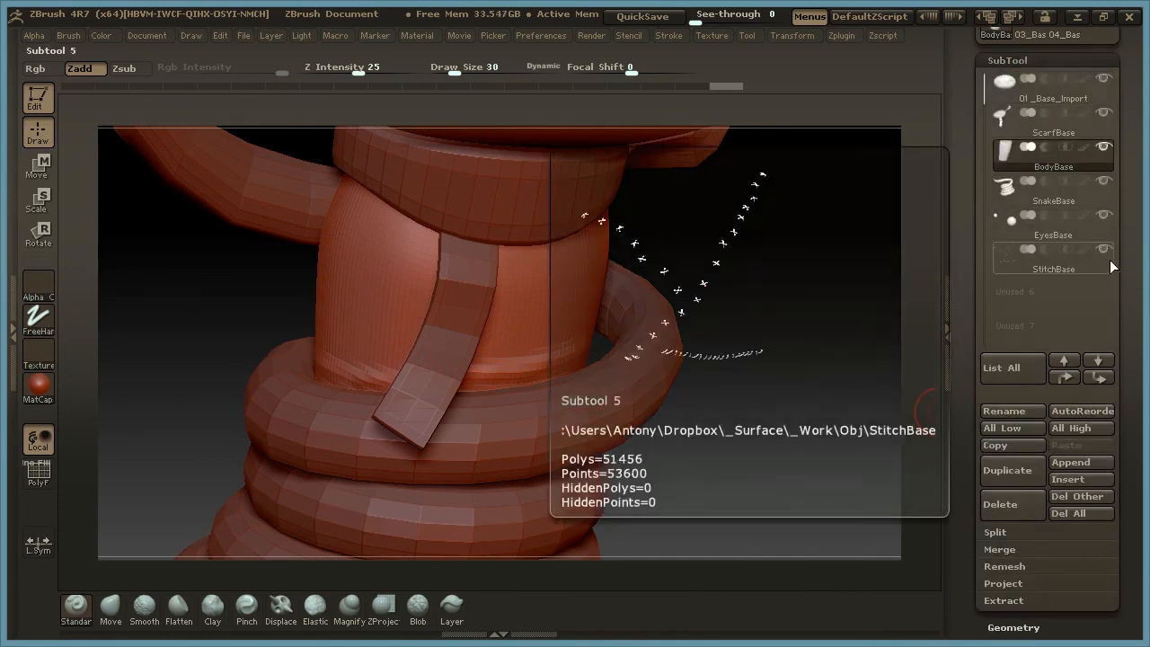
{"action": "left_click", "coordinate": [1105, 112]}
Extend the bunched folds across the body's front where it meets the top coil
{"action": "left_click_drag", "start_coordinate": [768, 308], "coordinate": [632, 341]}
{"action": "left_click_drag", "start_coordinate": [430, 329], "coordinate": [572, 313]}
{"action": "mouse_move", "coordinate": [783, 329]}
{"action": "left_mouse_down"}
{"action": "mouse_move", "coordinate": [839, 350]}
{"action": "mouse_move", "coordinate": [800, 347]}
{"action": "left_mouse_up"}
{"action": "mouse_move", "coordinate": [462, 346]}
{"action": "left_mouse_down"}
{"action": "mouse_move", "coordinate": [590, 279]}
{"action": "mouse_move", "coordinate": [674, 198]}
{"action": "left_mouse_up"}
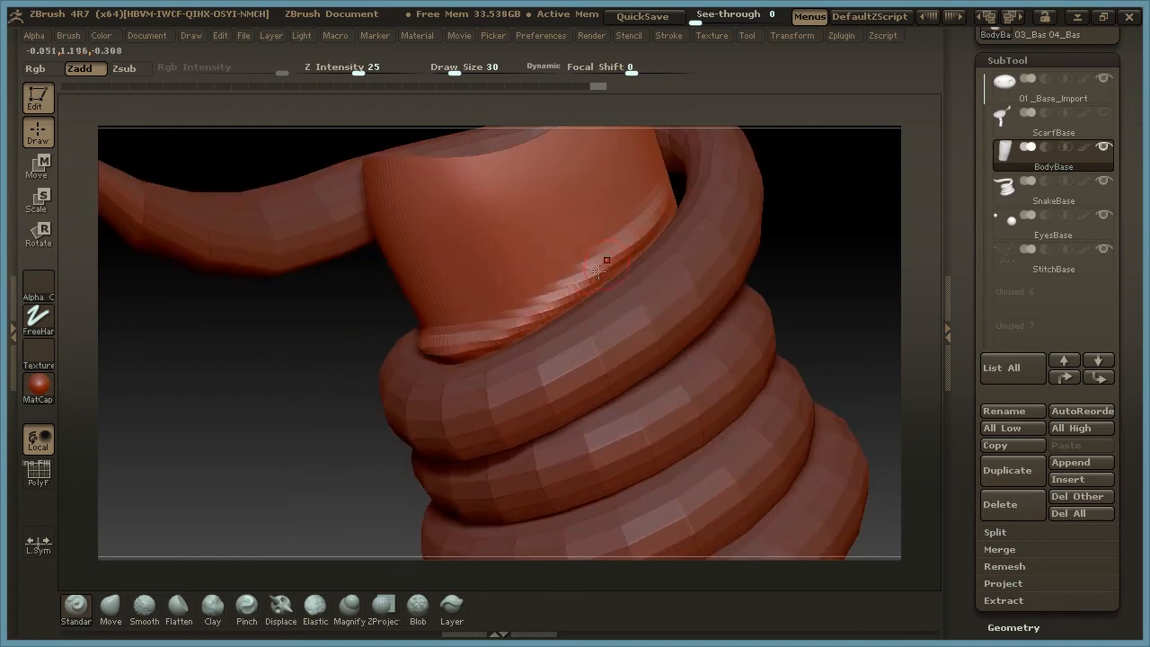
{"action": "left_click_drag", "start_coordinate": [470, 342], "coordinate": [458, 339]}
{"action": "left_click_drag", "start_coordinate": [401, 436], "coordinate": [275, 300]}
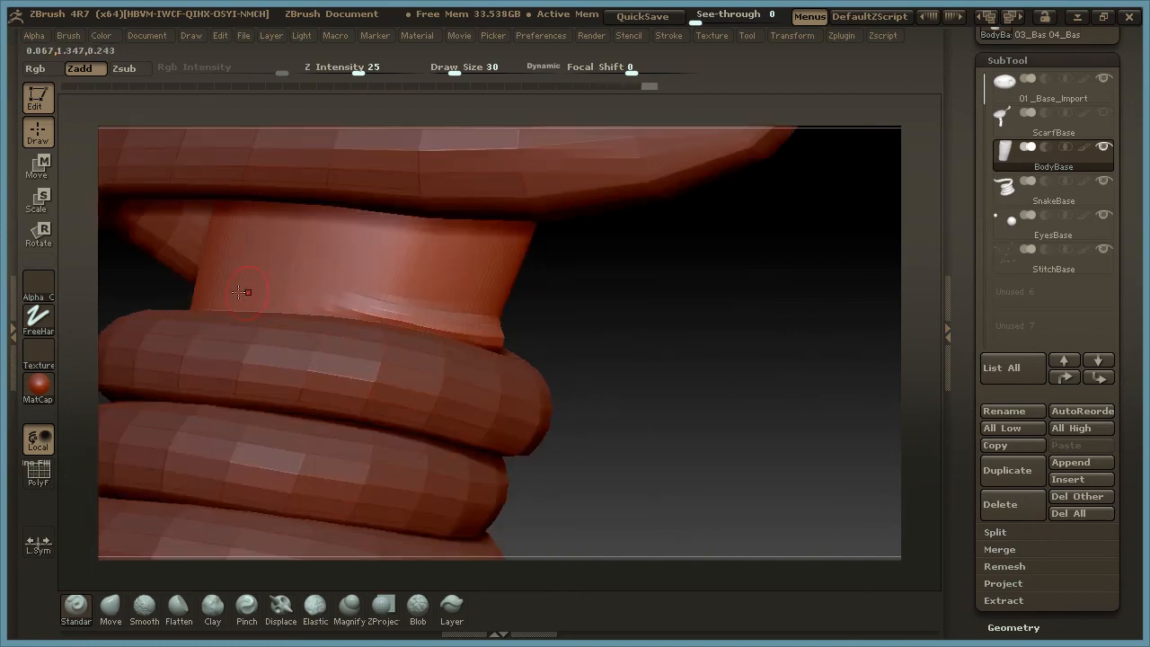
Sculpt folds on the back of the body, in the gap between the two upper snake coils
{"action": "left_click_drag", "start_coordinate": [673, 317], "coordinate": [742, 290]}
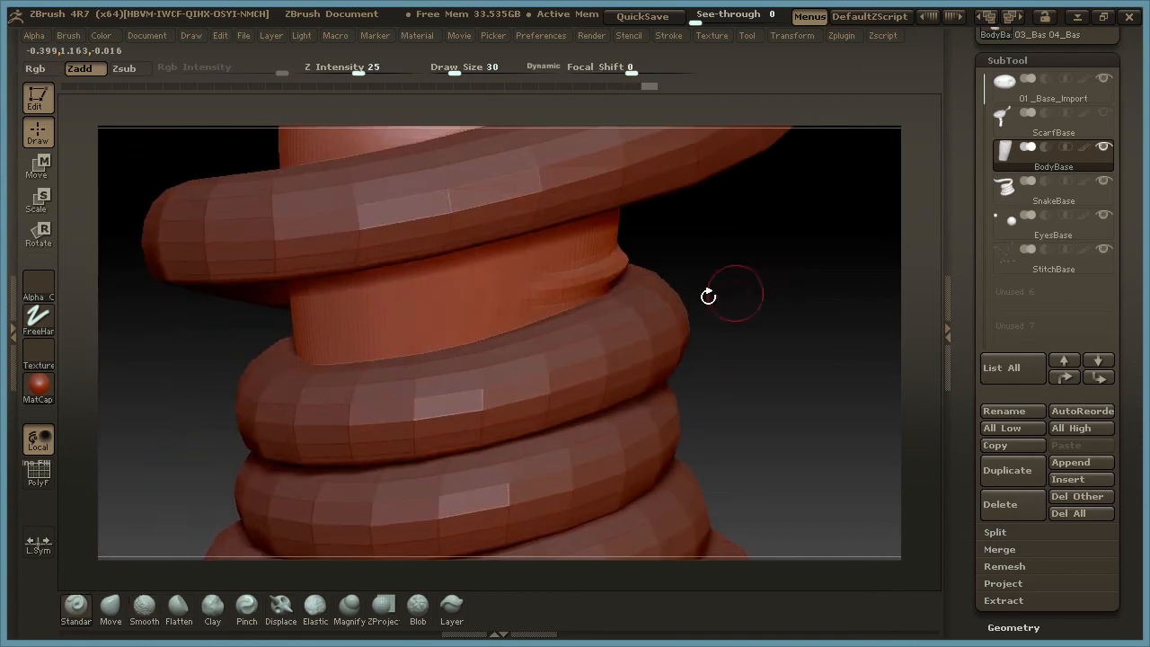
{"action": "left_click_drag", "start_coordinate": [351, 352], "coordinate": [543, 299]}
{"action": "mouse_move", "coordinate": [415, 338]}
{"action": "left_mouse_down"}
{"action": "mouse_move", "coordinate": [568, 288]}
{"action": "mouse_move", "coordinate": [476, 318]}
{"action": "left_mouse_up"}
{"action": "left_click_drag", "start_coordinate": [364, 350], "coordinate": [487, 313]}
{"action": "mouse_move", "coordinate": [783, 333]}
{"action": "left_mouse_down"}
{"action": "mouse_move", "coordinate": [796, 405]}
{"action": "mouse_move", "coordinate": [743, 410]}
{"action": "left_mouse_up"}
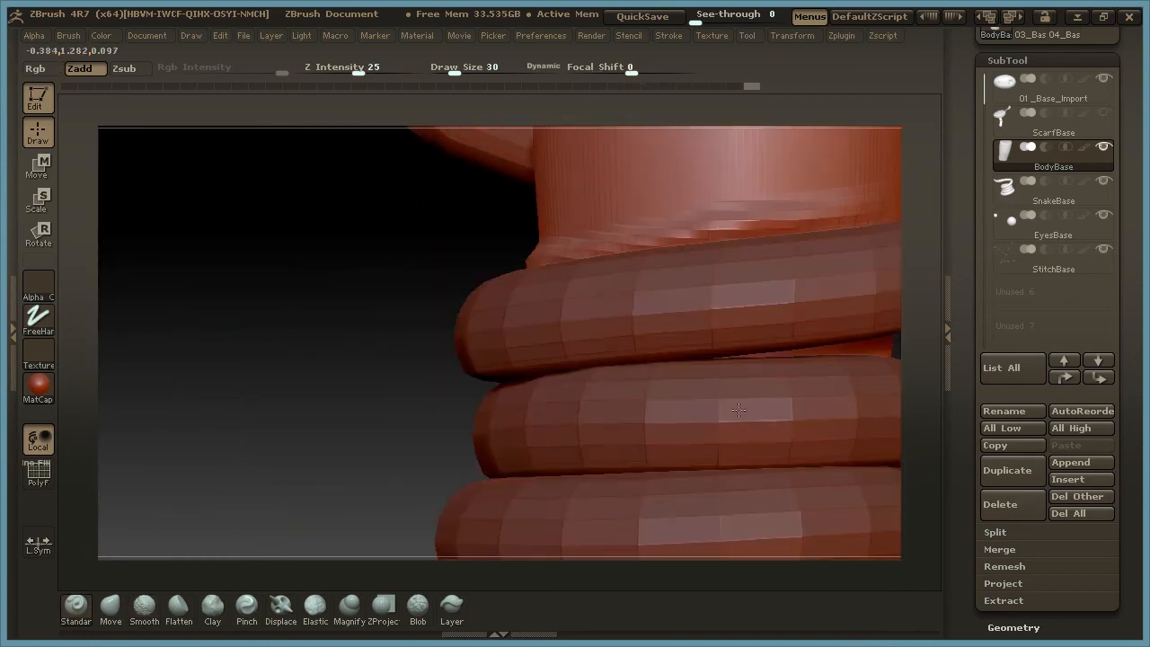
Deepen the folds above the top coil and add a higher ridge sweeping around the body's side
{"action": "left_click_drag", "start_coordinate": [466, 388], "coordinate": [201, 503]}
{"action": "left_click_drag", "start_coordinate": [770, 224], "coordinate": [782, 289]}
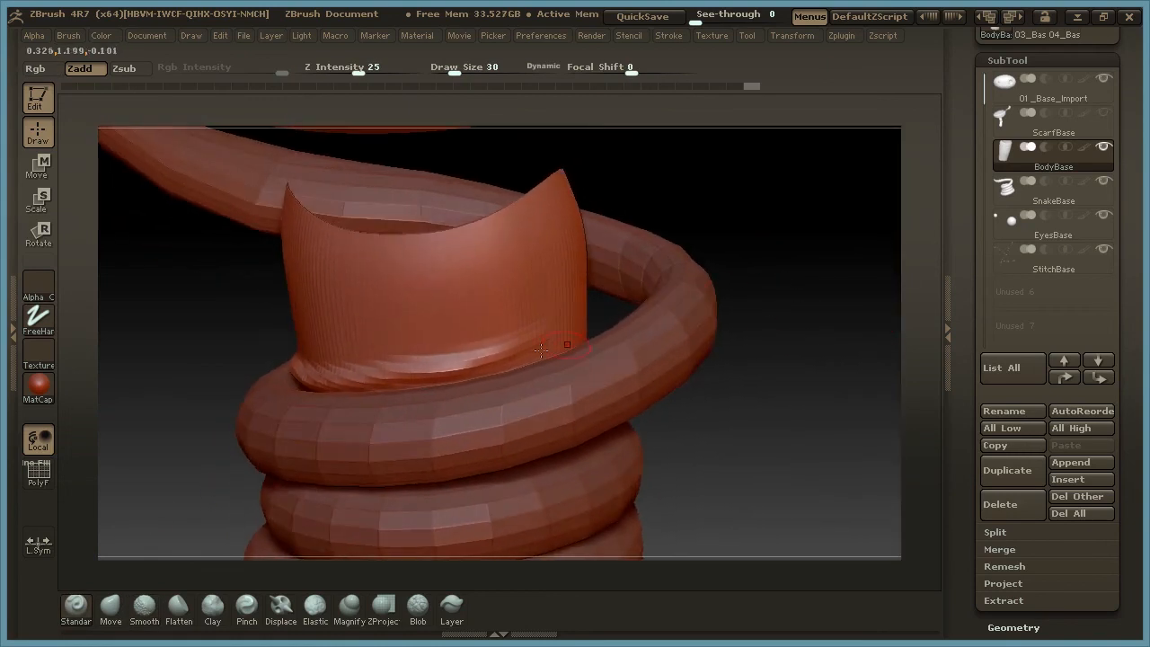
{"action": "left_click_drag", "start_coordinate": [395, 368], "coordinate": [365, 377]}
{"action": "mouse_move", "coordinate": [775, 410]}
{"action": "left_mouse_down"}
{"action": "mouse_move", "coordinate": [689, 434]}
{"action": "mouse_move", "coordinate": [722, 432]}
{"action": "mouse_move", "coordinate": [791, 398]}
{"action": "left_mouse_up"}
{"action": "left_click_drag", "start_coordinate": [508, 311], "coordinate": [357, 277]}
Try extra fold strokes across the body above the lower ridges, and undo them
{"action": "left_click_drag", "start_coordinate": [431, 308], "coordinate": [469, 308]}
{"action": "left_click_drag", "start_coordinate": [755, 346], "coordinate": [659, 316]}
{"action": "left_click_drag", "start_coordinate": [398, 303], "coordinate": [427, 307]}
{"action": "mouse_move", "coordinate": [777, 378]}
{"action": "left_mouse_down"}
{"action": "mouse_move", "coordinate": [760, 395]}
{"action": "mouse_move", "coordinate": [768, 390]}
{"action": "left_mouse_up"}
{"action": "key", "text": "ctrl+z"}
{"action": "key", "text": "ctrl+z"}
{"action": "key", "text": "ctrl+z"}
{"action": "key", "text": "ctrl+z"}
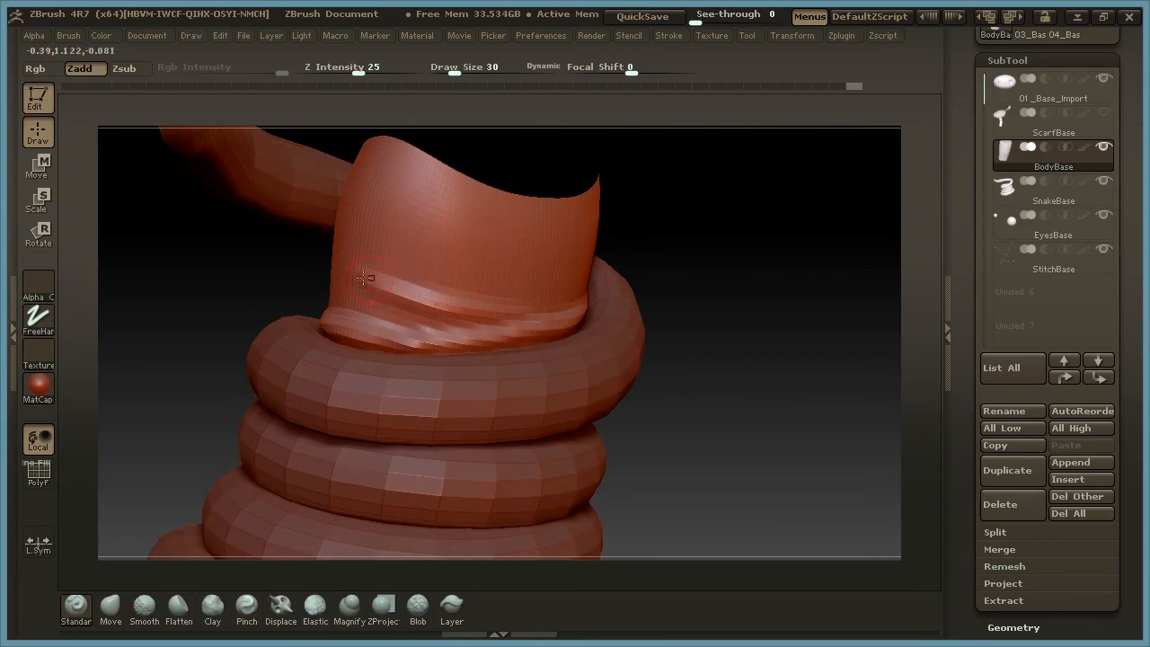
Sculpt long horizontal folds across the middle of the body's front and onto its side
{"action": "mouse_move", "coordinate": [693, 350]}
{"action": "left_mouse_down"}
{"action": "mouse_move", "coordinate": [817, 385]}
{"action": "mouse_move", "coordinate": [822, 362]}
{"action": "mouse_move", "coordinate": [804, 413]}
{"action": "mouse_move", "coordinate": [812, 408]}
{"action": "left_mouse_up"}
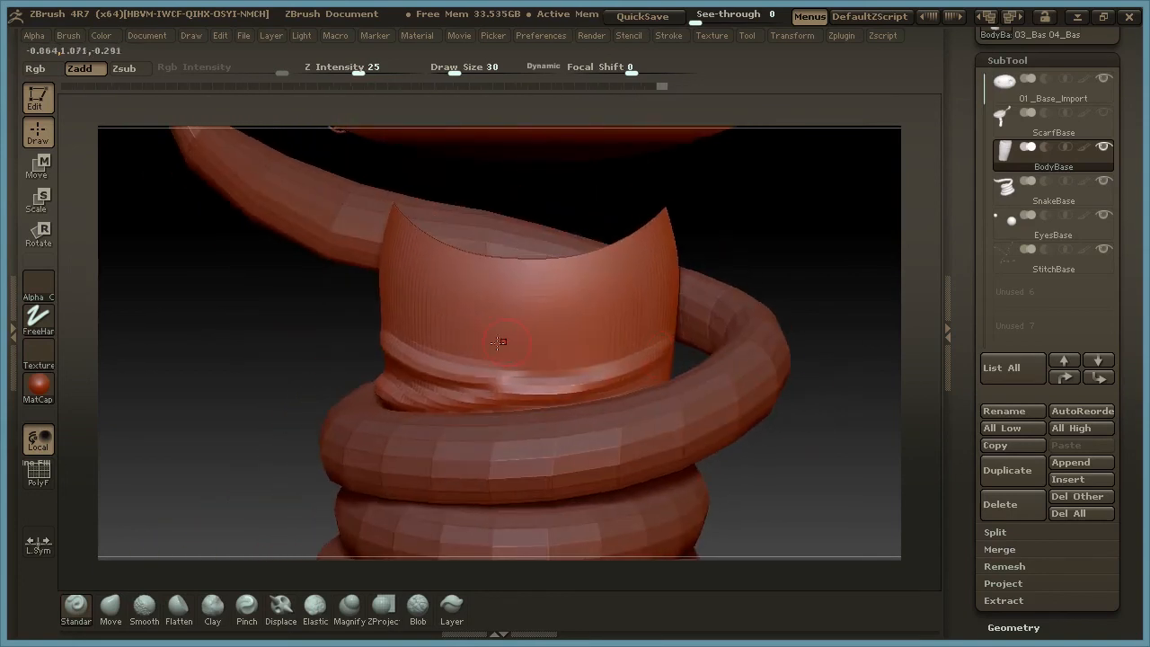
{"action": "mouse_move", "coordinate": [461, 345]}
{"action": "left_mouse_down"}
{"action": "mouse_move", "coordinate": [589, 345]}
{"action": "mouse_move", "coordinate": [657, 313]}
{"action": "left_mouse_up"}
{"action": "mouse_move", "coordinate": [656, 313]}
{"action": "left_mouse_down"}
{"action": "mouse_move", "coordinate": [534, 346]}
{"action": "mouse_move", "coordinate": [553, 343]}
{"action": "mouse_move", "coordinate": [424, 343]}
{"action": "left_mouse_up"}
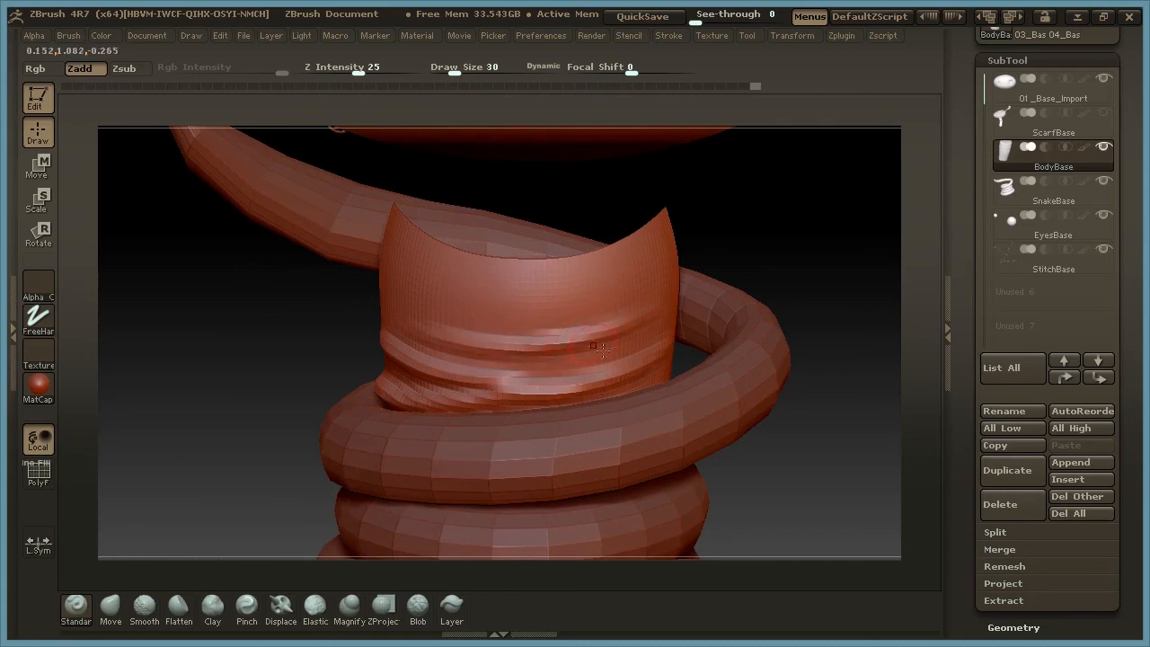
{"action": "left_click_drag", "start_coordinate": [856, 425], "coordinate": [848, 430]}
{"action": "left_click_drag", "start_coordinate": [749, 466], "coordinate": [474, 405]}
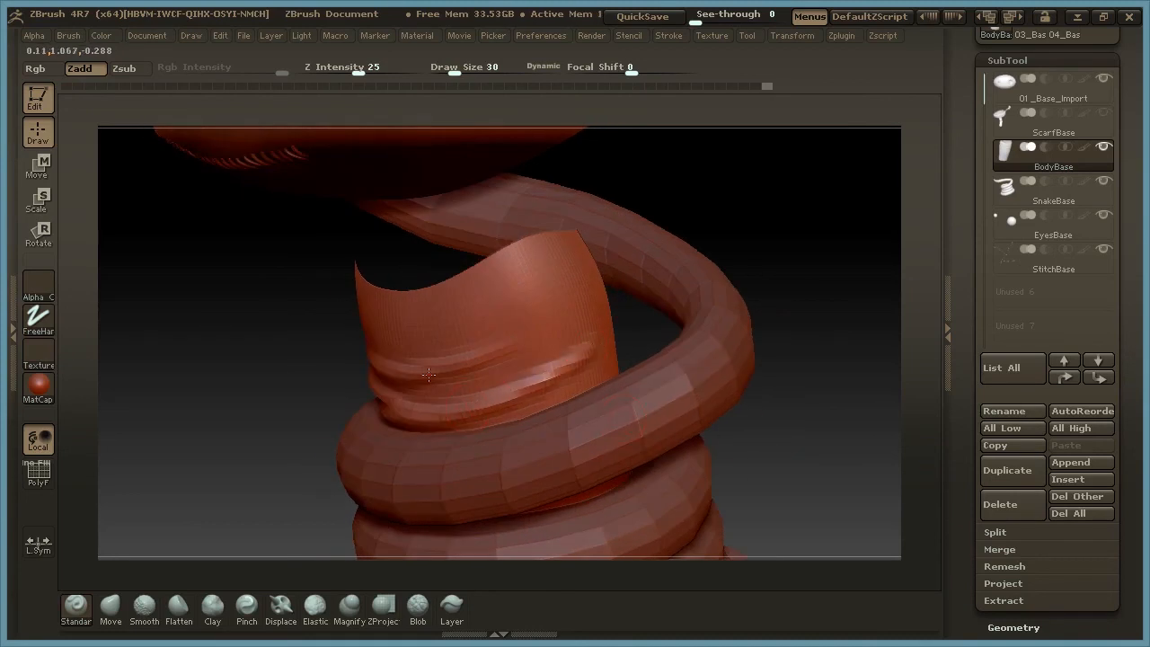
Carry the folds around the body's sides and build up the wrinkles at the back between the coils
{"action": "left_click_drag", "start_coordinate": [793, 216], "coordinate": [813, 203]}
{"action": "left_click_drag", "start_coordinate": [713, 300], "coordinate": [803, 247]}
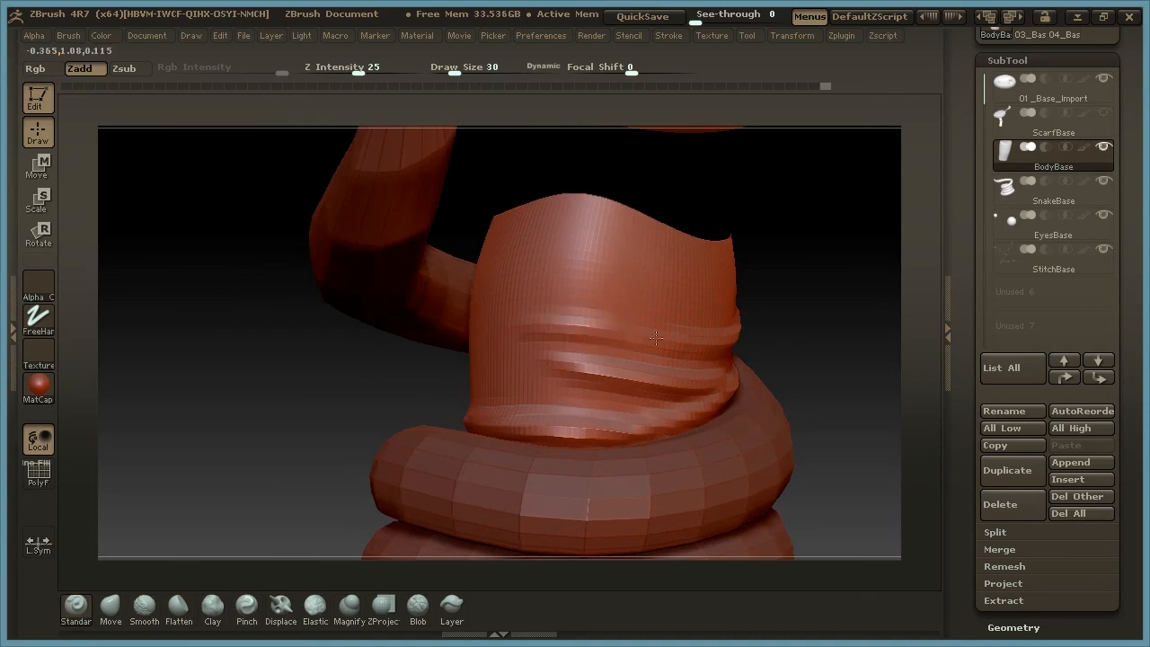
{"action": "left_click_drag", "start_coordinate": [815, 345], "coordinate": [840, 330]}
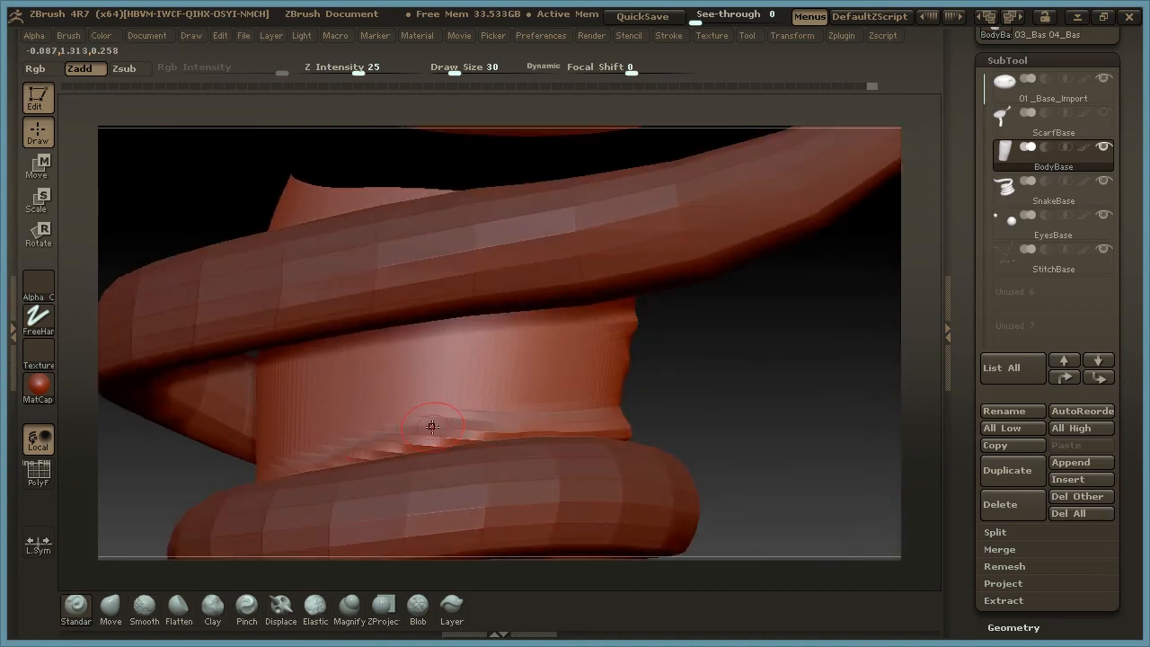
{"action": "mouse_move", "coordinate": [695, 375]}
{"action": "left_mouse_down"}
{"action": "mouse_move", "coordinate": [757, 362]}
{"action": "mouse_move", "coordinate": [778, 446]}
{"action": "mouse_move", "coordinate": [794, 388]}
{"action": "mouse_move", "coordinate": [698, 385]}
{"action": "left_mouse_up"}
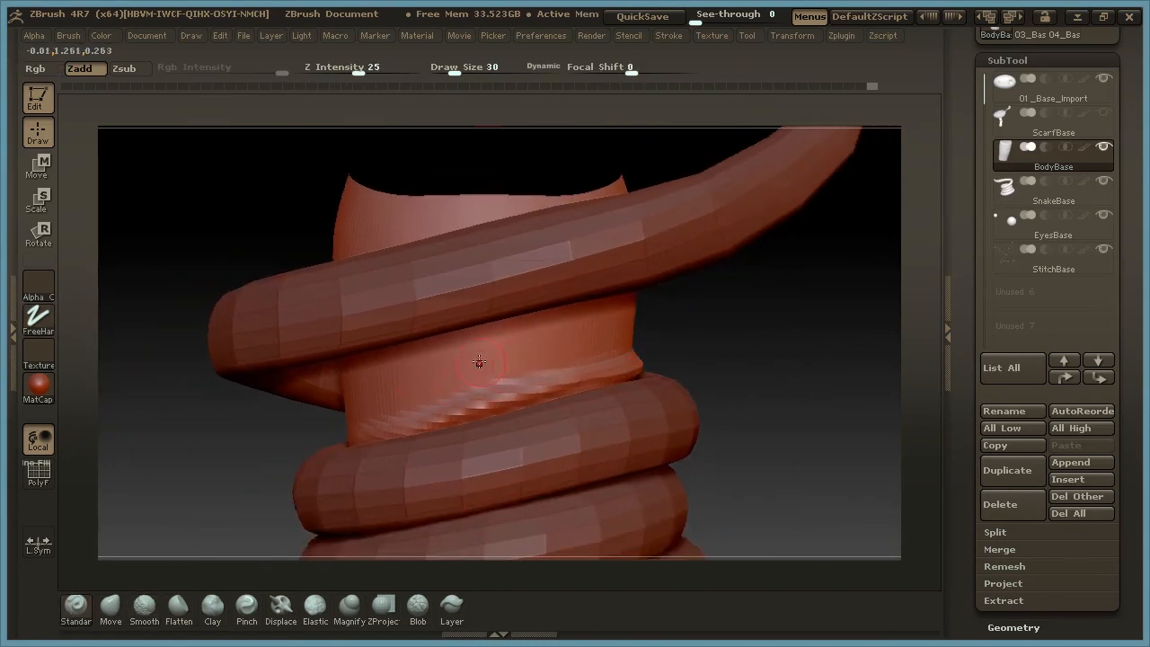
{"action": "left_click_drag", "start_coordinate": [821, 390], "coordinate": [370, 431]}
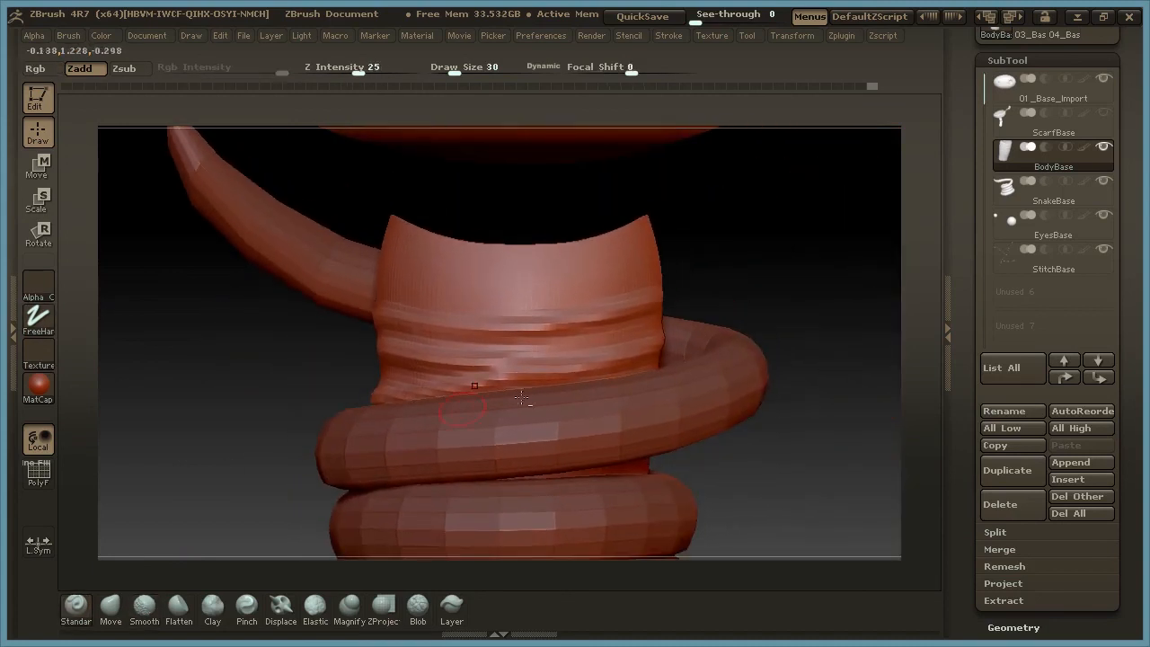
{"action": "left_click_drag", "start_coordinate": [833, 444], "coordinate": [827, 441]}
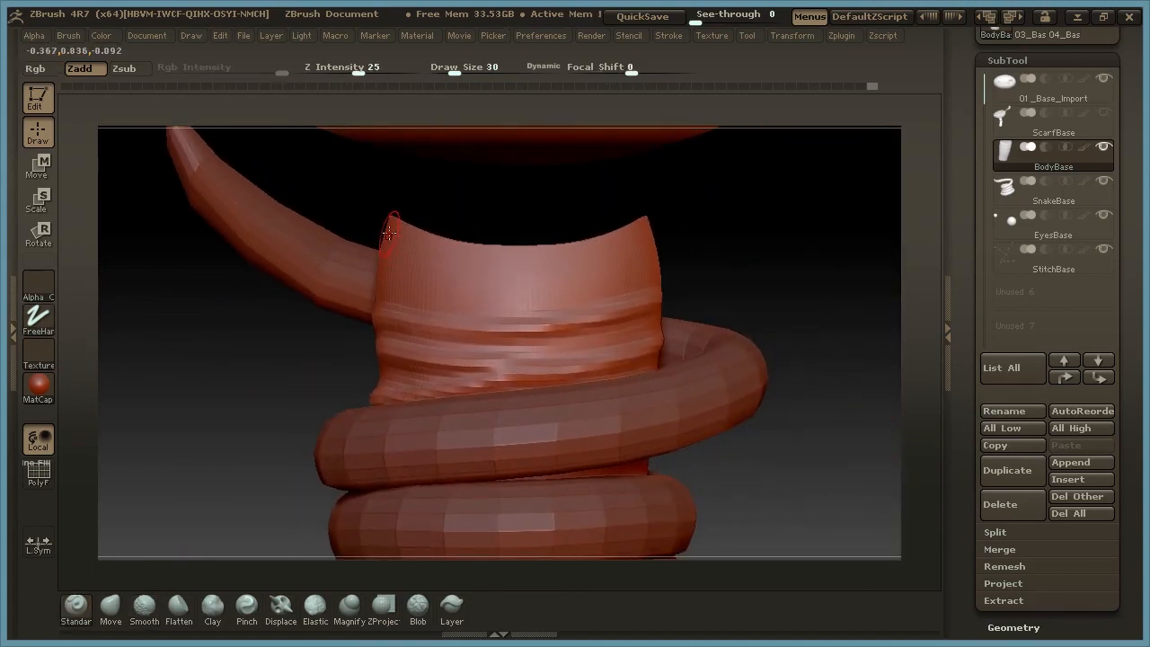
Sculpt horizontal folds across the upper front of the body, below its open top edge
{"action": "mouse_move", "coordinate": [450, 258]}
{"action": "left_mouse_down"}
{"action": "mouse_move", "coordinate": [588, 256]}
{"action": "mouse_move", "coordinate": [530, 265]}
{"action": "mouse_move", "coordinate": [431, 253]}
{"action": "left_mouse_up"}
{"action": "left_click_drag", "start_coordinate": [481, 285], "coordinate": [633, 284]}
{"action": "mouse_move", "coordinate": [557, 286]}
{"action": "left_mouse_down"}
{"action": "mouse_move", "coordinate": [431, 270]}
{"action": "mouse_move", "coordinate": [600, 290]}
{"action": "left_mouse_up"}
{"action": "left_click_drag", "start_coordinate": [813, 287], "coordinate": [755, 286]}
{"action": "left_click_drag", "start_coordinate": [587, 285], "coordinate": [677, 270]}
{"action": "left_click_drag", "start_coordinate": [552, 257], "coordinate": [673, 235]}
{"action": "left_click_drag", "start_coordinate": [773, 220], "coordinate": [725, 257]}
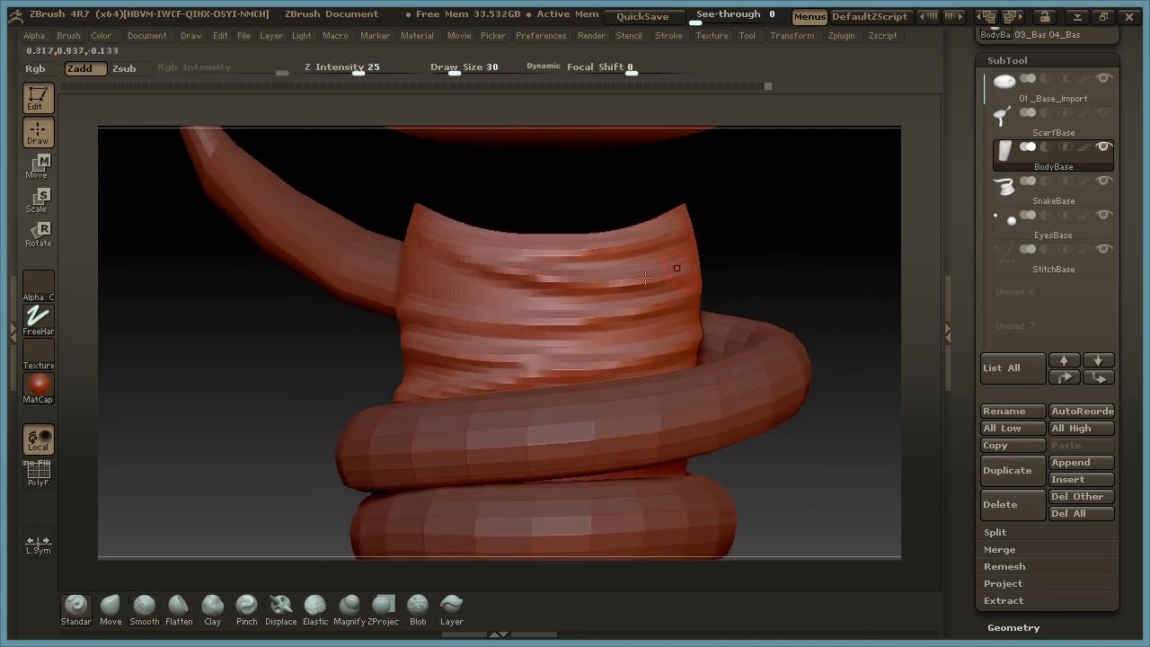
Fill the smooth areas between the existing front folds with additional wrinkle strokes
{"action": "left_click_drag", "start_coordinate": [481, 286], "coordinate": [462, 282]}
{"action": "left_click_drag", "start_coordinate": [530, 273], "coordinate": [585, 279]}
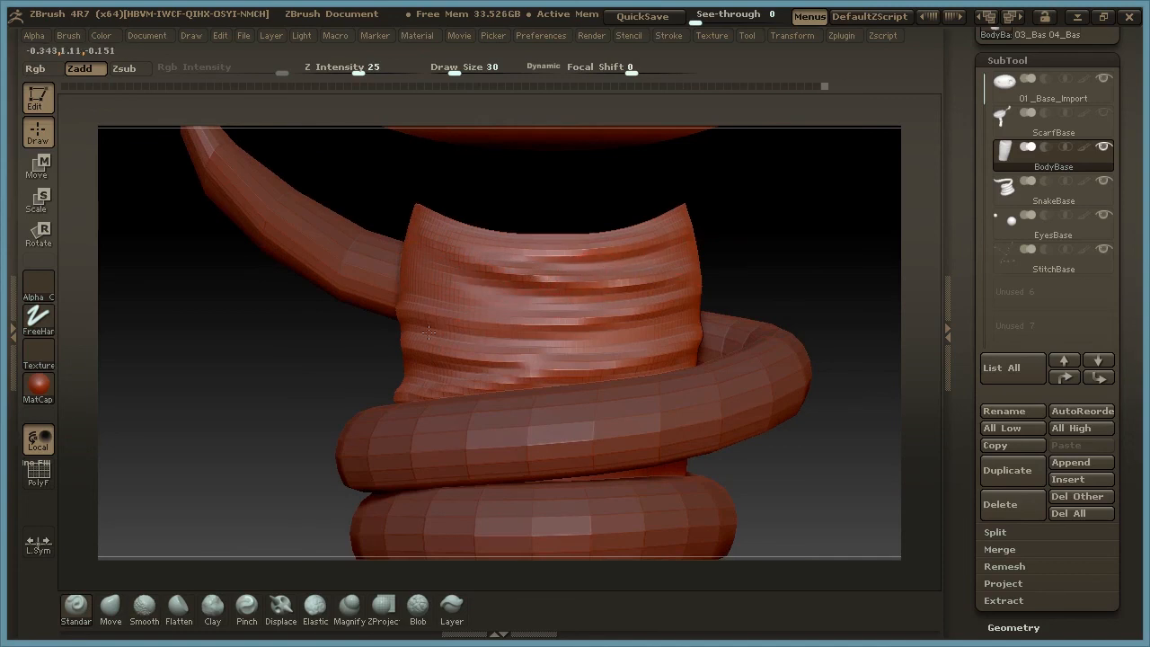
{"action": "mouse_move", "coordinate": [474, 341]}
{"action": "left_mouse_down"}
{"action": "mouse_move", "coordinate": [575, 341]}
{"action": "mouse_move", "coordinate": [680, 319]}
{"action": "mouse_move", "coordinate": [616, 333]}
{"action": "left_mouse_up"}
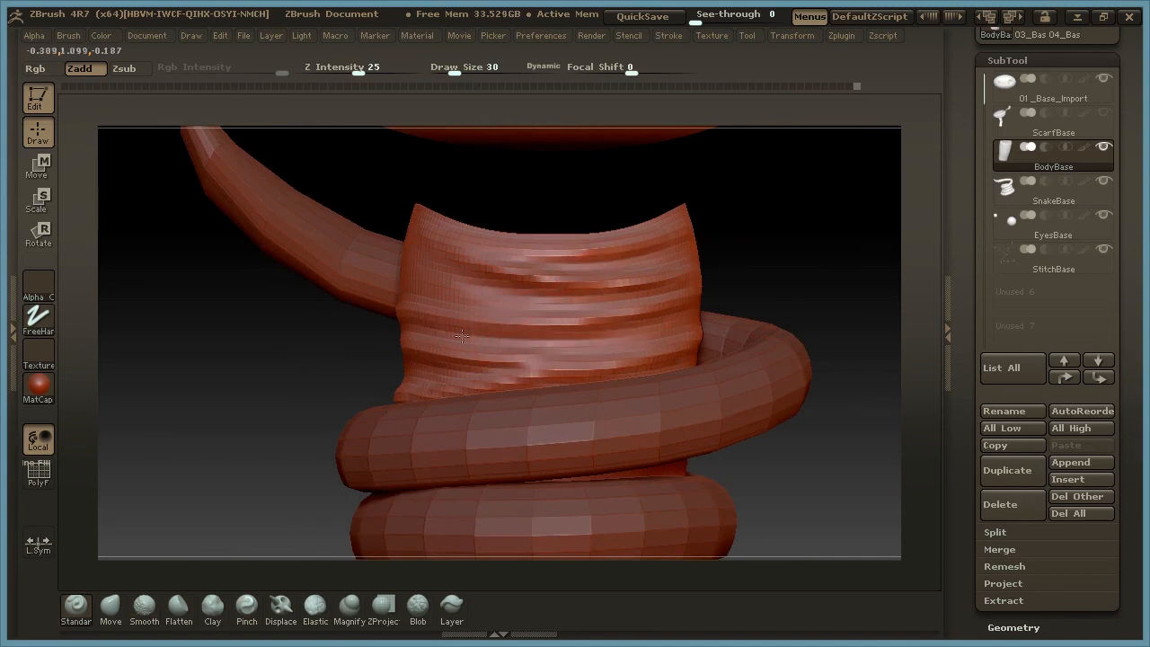
{"action": "left_click_drag", "start_coordinate": [805, 239], "coordinate": [748, 309]}
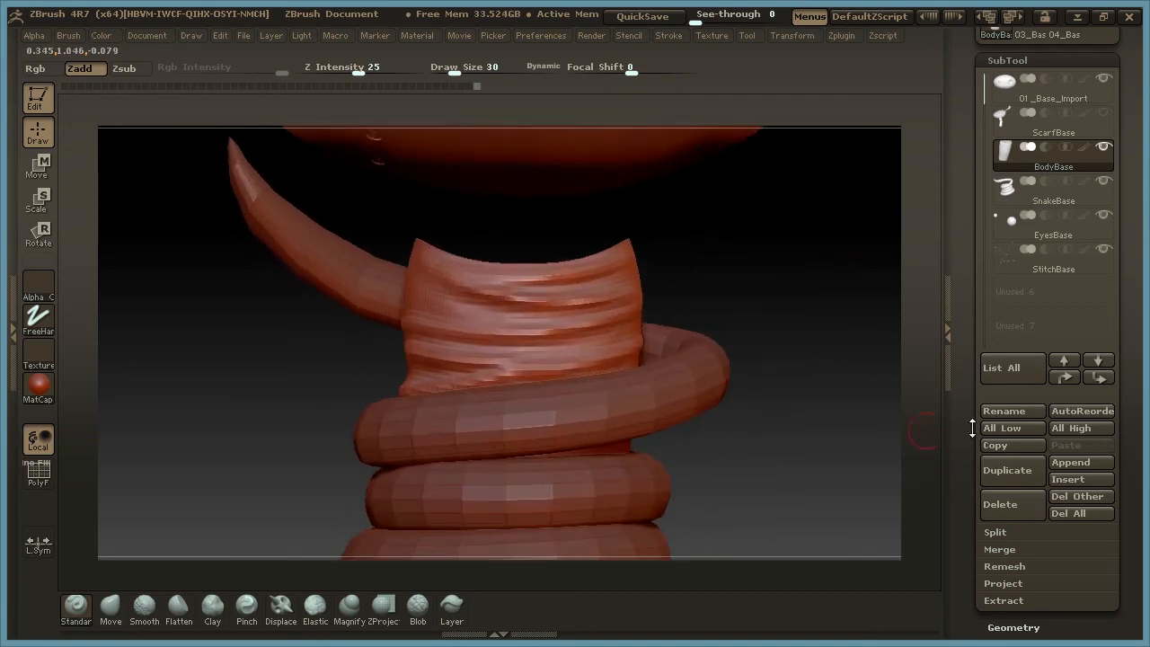
Subdivide the body mesh to level 4
{"action": "left_click", "coordinate": [1050, 62]}
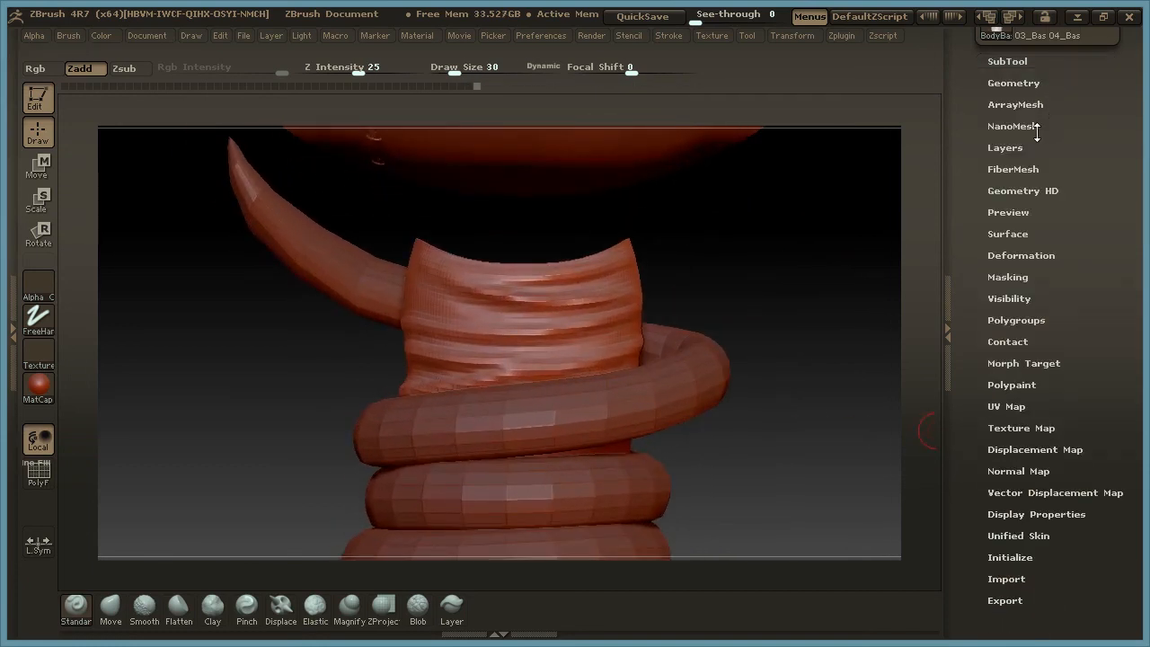
{"action": "left_click", "coordinate": [1015, 83]}
{"action": "left_click_drag", "start_coordinate": [888, 275], "coordinate": [728, 310]}
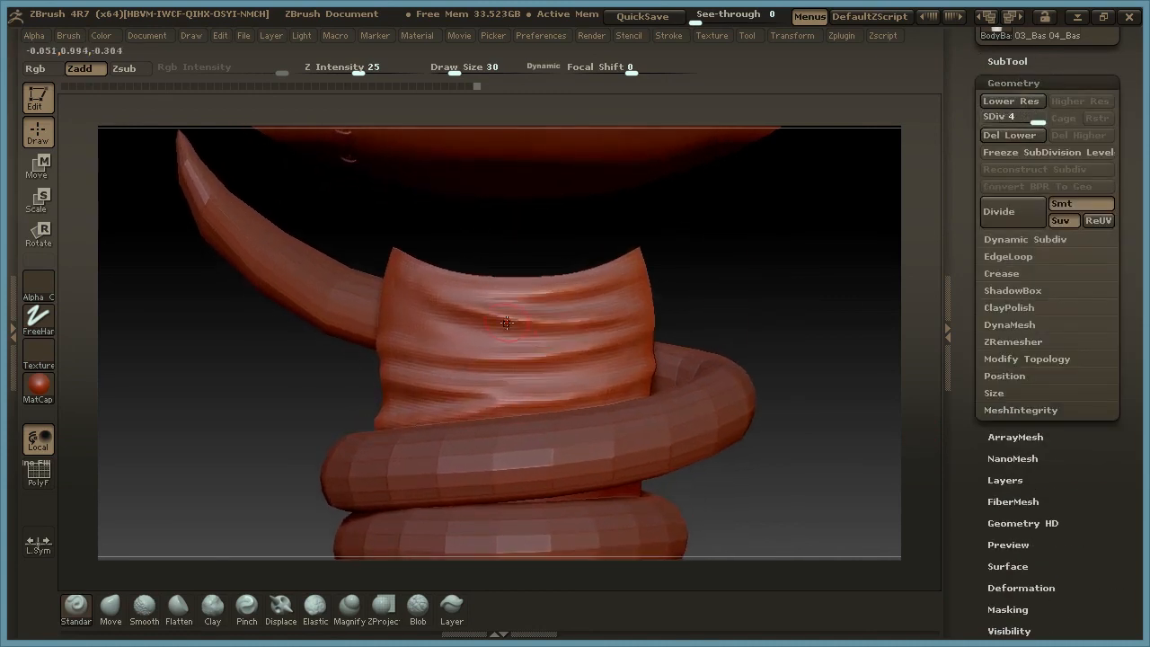
Set the draw size to 19 and soften the creases on the body's upper front
{"action": "key", "text": "space"}
{"action": "mouse_move", "coordinate": [501, 294]}
{"action": "left_mouse_down"}
{"action": "mouse_move", "coordinate": [580, 292]}
{"action": "mouse_move", "coordinate": [485, 295]}
{"action": "mouse_move", "coordinate": [520, 318]}
{"action": "left_mouse_up"}
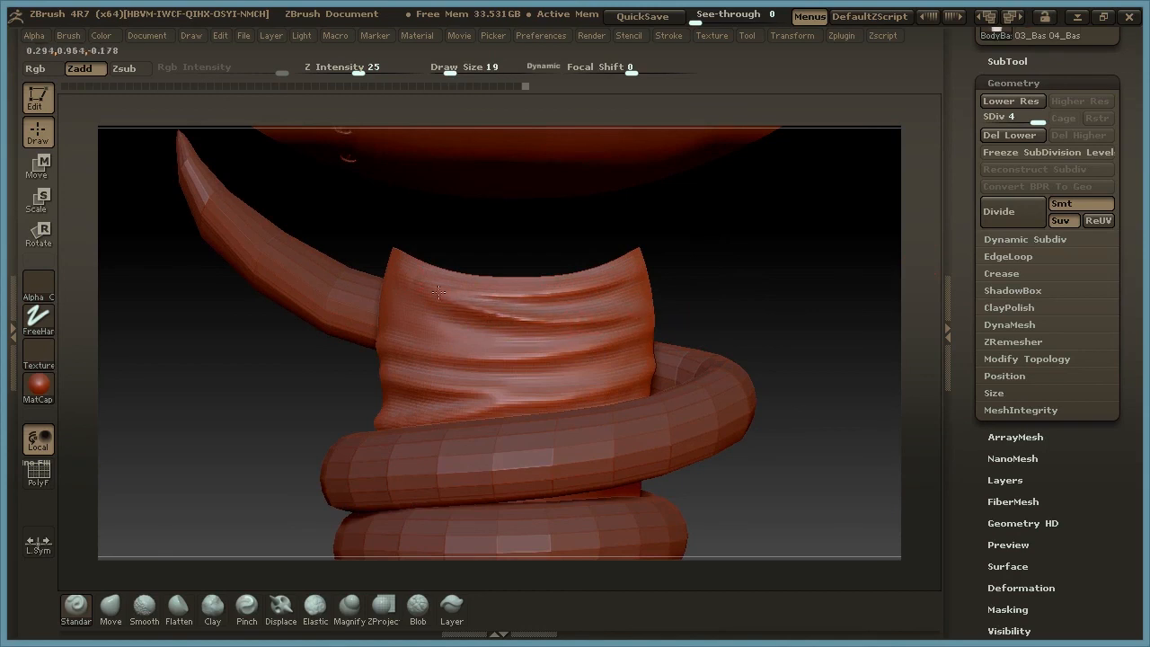
{"action": "left_click_drag", "start_coordinate": [497, 318], "coordinate": [461, 302], "text": "shift"}
{"action": "mouse_move", "coordinate": [598, 330]}
{"action": "left_mouse_down", "text": "shift"}
{"action": "mouse_move", "coordinate": [470, 310]}
{"action": "mouse_move", "coordinate": [490, 300]}
{"action": "left_mouse_up", "text": "shift"}
Add finer wrinkle strokes between the folds on the middle and lower front of the body
{"action": "left_click_drag", "start_coordinate": [405, 349], "coordinate": [516, 358]}
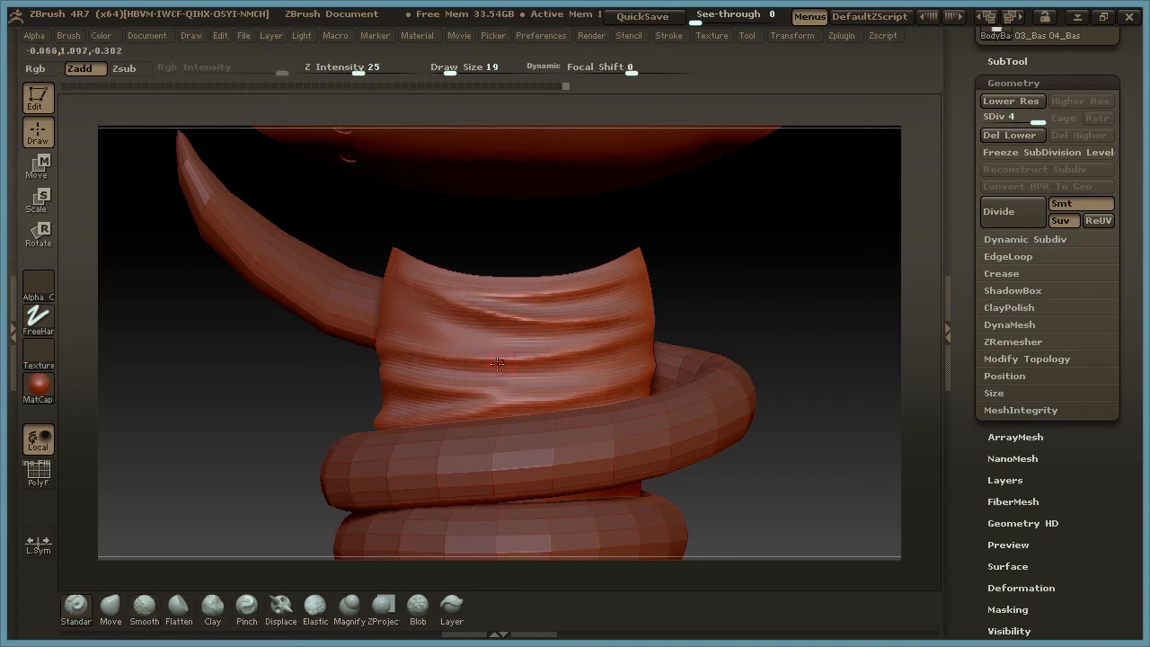
{"action": "left_click_drag", "start_coordinate": [380, 375], "coordinate": [503, 394]}
{"action": "left_click_drag", "start_coordinate": [632, 386], "coordinate": [408, 419]}
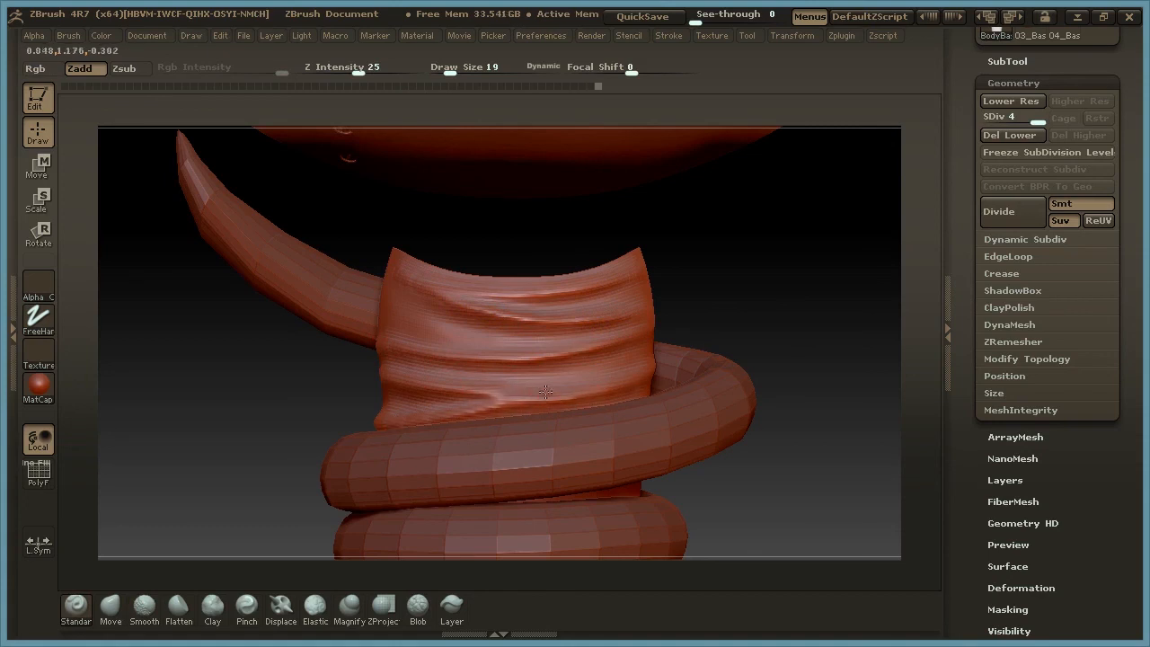
{"action": "left_click_drag", "start_coordinate": [611, 361], "coordinate": [533, 375]}
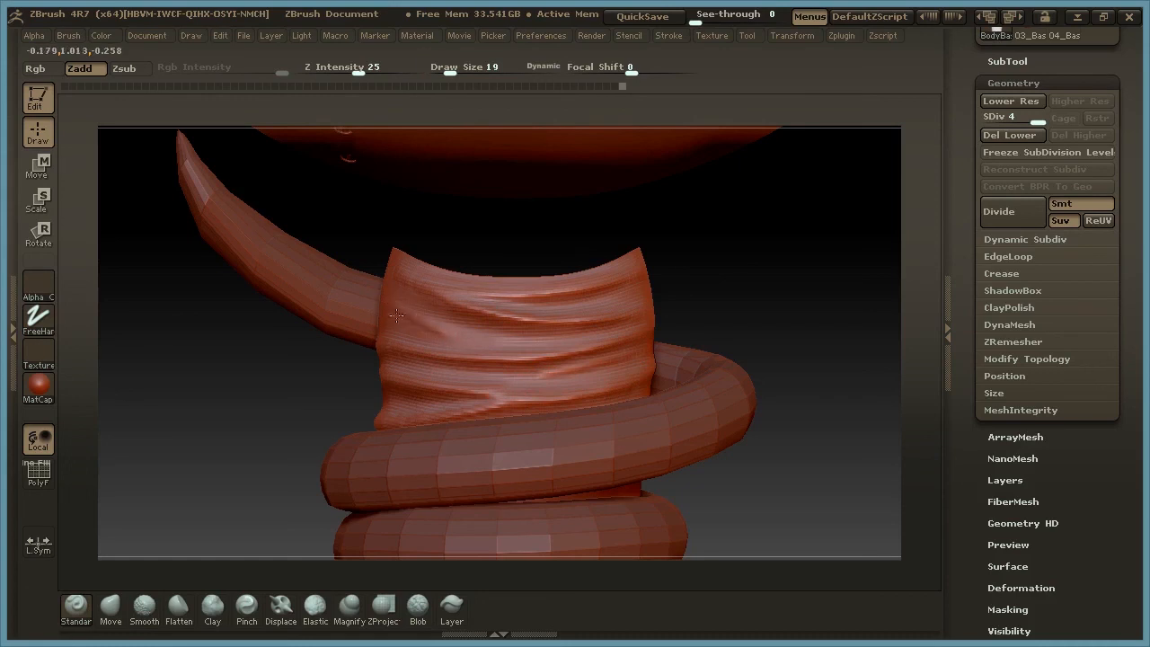
Examine the wrinkled body together with the head and snake coils from several angles
{"action": "left_click_drag", "start_coordinate": [821, 379], "coordinate": [719, 358], "text": "alt"}
{"action": "left_click_drag", "start_coordinate": [809, 365], "coordinate": [703, 387]}
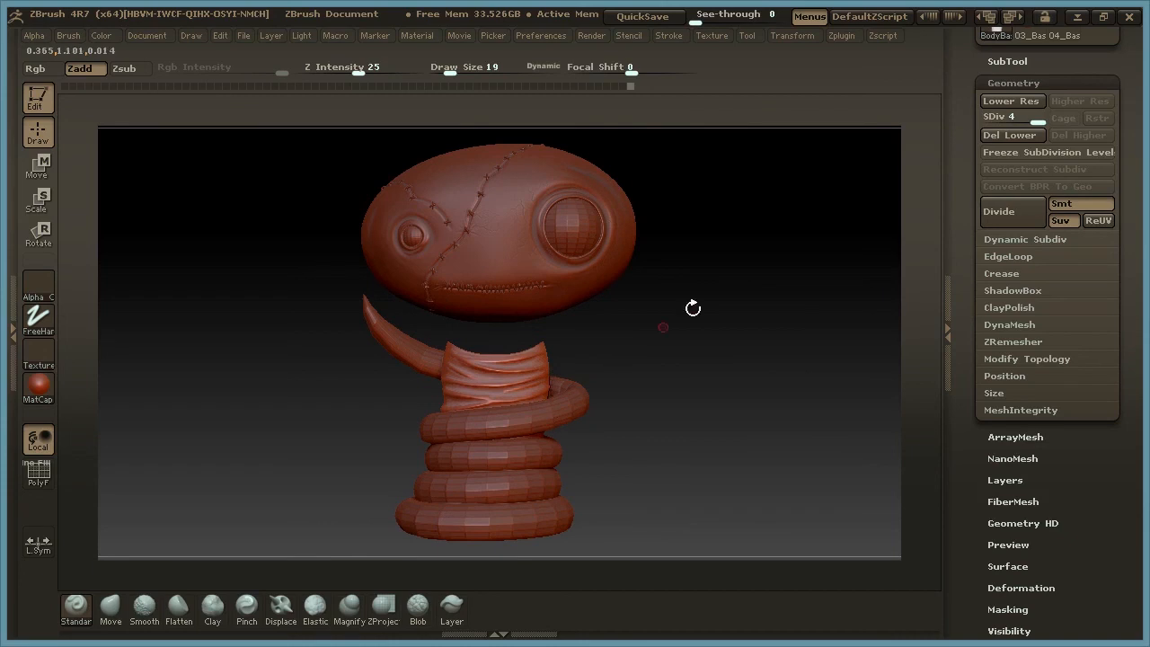
{"action": "mouse_move", "coordinate": [709, 380]}
{"action": "left_mouse_down"}
{"action": "mouse_move", "coordinate": [688, 367]}
{"action": "mouse_move", "coordinate": [680, 380]}
{"action": "left_mouse_up"}
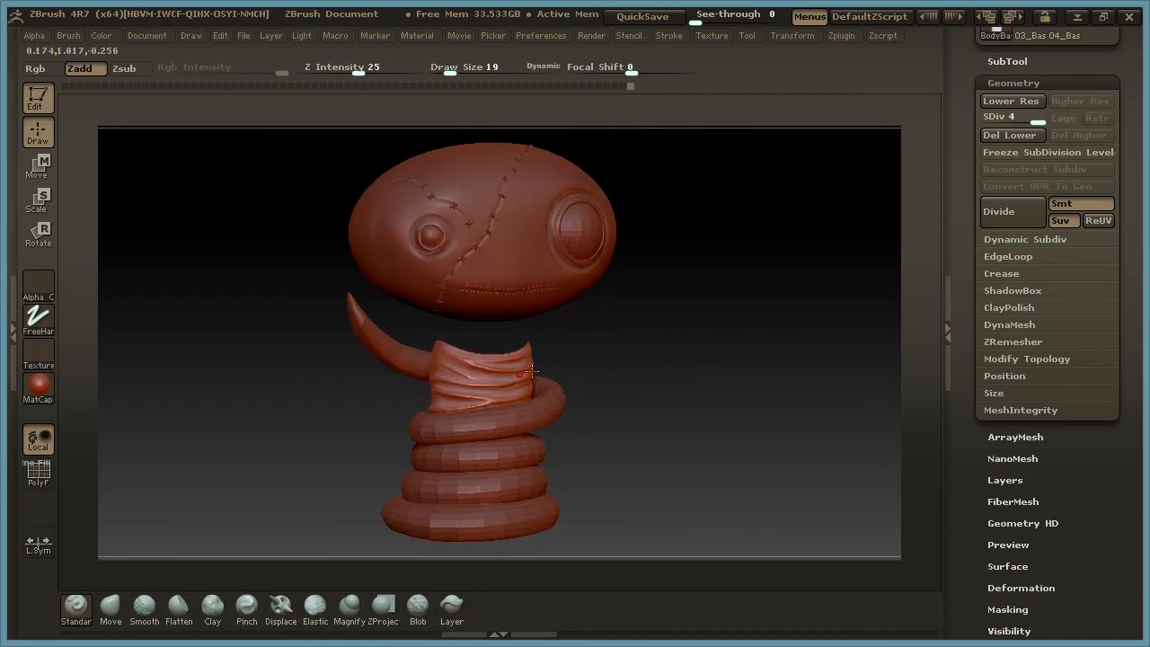
{"action": "mouse_move", "coordinate": [746, 356]}
{"action": "left_mouse_down"}
{"action": "mouse_move", "coordinate": [736, 375]}
{"action": "mouse_move", "coordinate": [689, 384]}
{"action": "mouse_move", "coordinate": [599, 375]}
{"action": "left_mouse_up"}
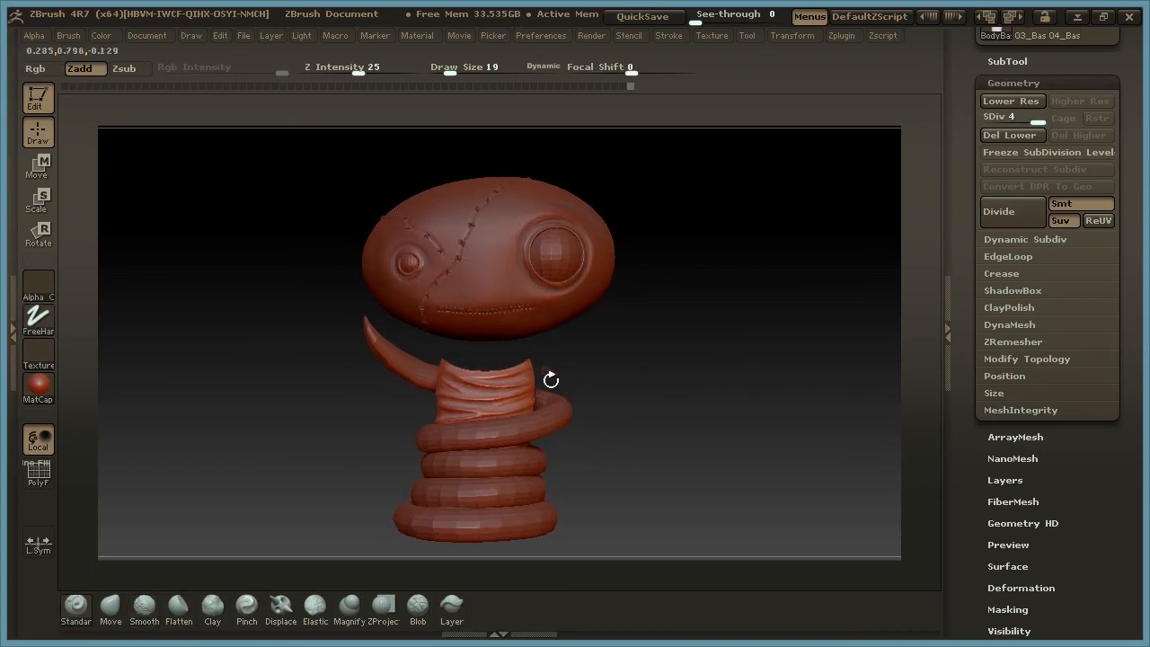
{"action": "left_click_drag", "start_coordinate": [678, 393], "coordinate": [667, 408]}
{"action": "left_click_drag", "start_coordinate": [689, 351], "coordinate": [690, 353]}
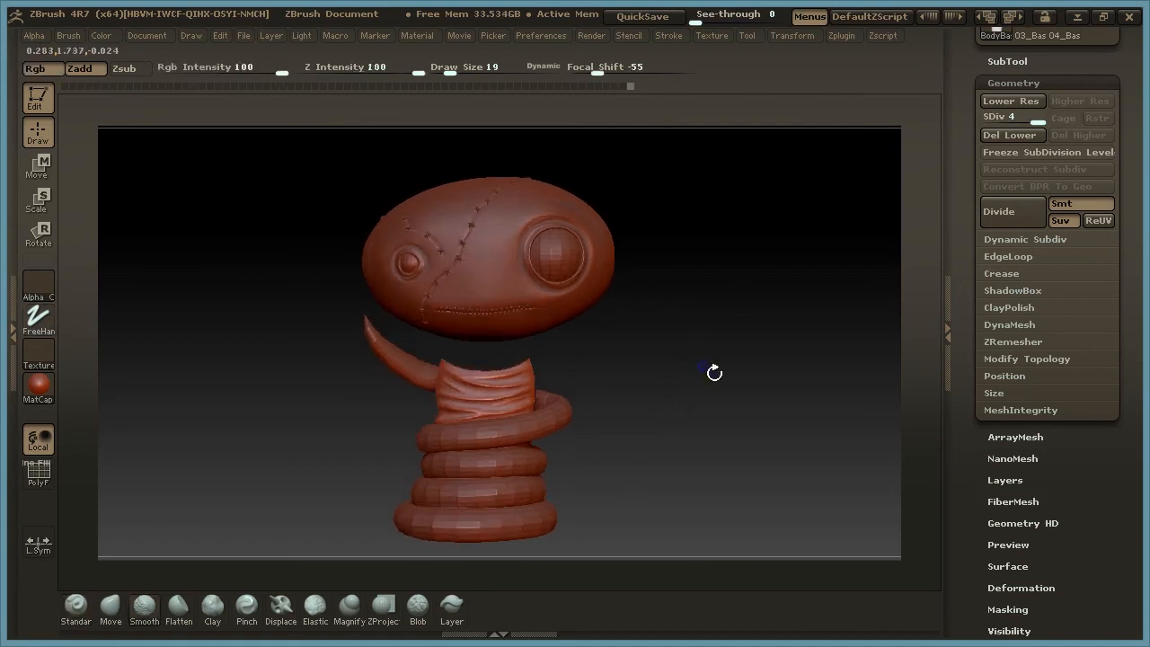
Make the ScarfBase subtool visible again over the finished body
{"action": "left_click", "coordinate": [1050, 80]}
{"action": "left_click", "coordinate": [1007, 61]}
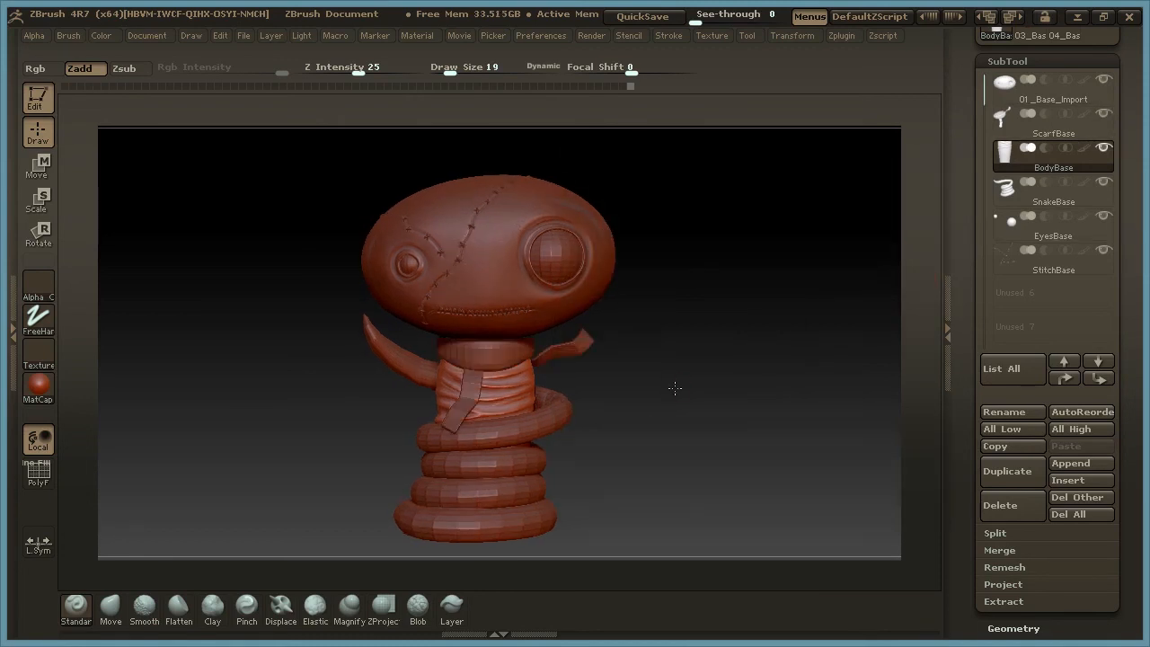
{"action": "mouse_move", "coordinate": [675, 389]}
{"action": "left_mouse_down", "text": "shift"}
{"action": "mouse_move", "coordinate": [702, 412]}
{"action": "mouse_move", "coordinate": [683, 359]}
{"action": "mouse_move", "coordinate": [688, 368]}
{"action": "left_mouse_up", "text": "shift"}
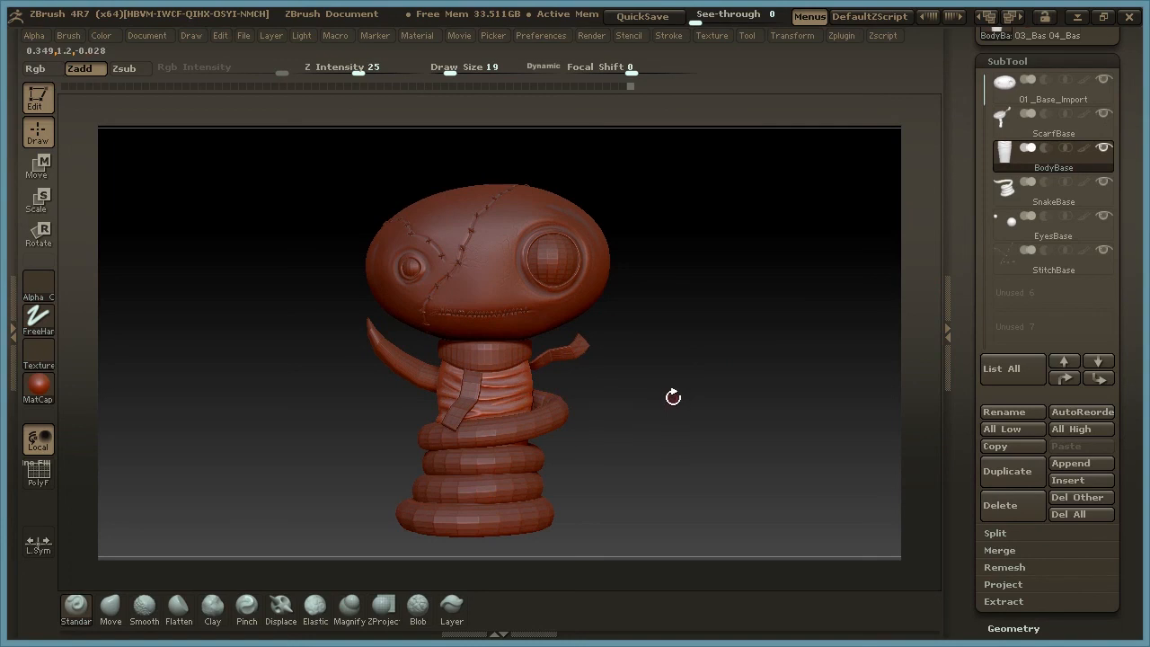
{"action": "left_click_drag", "start_coordinate": [673, 397], "coordinate": [671, 402]}
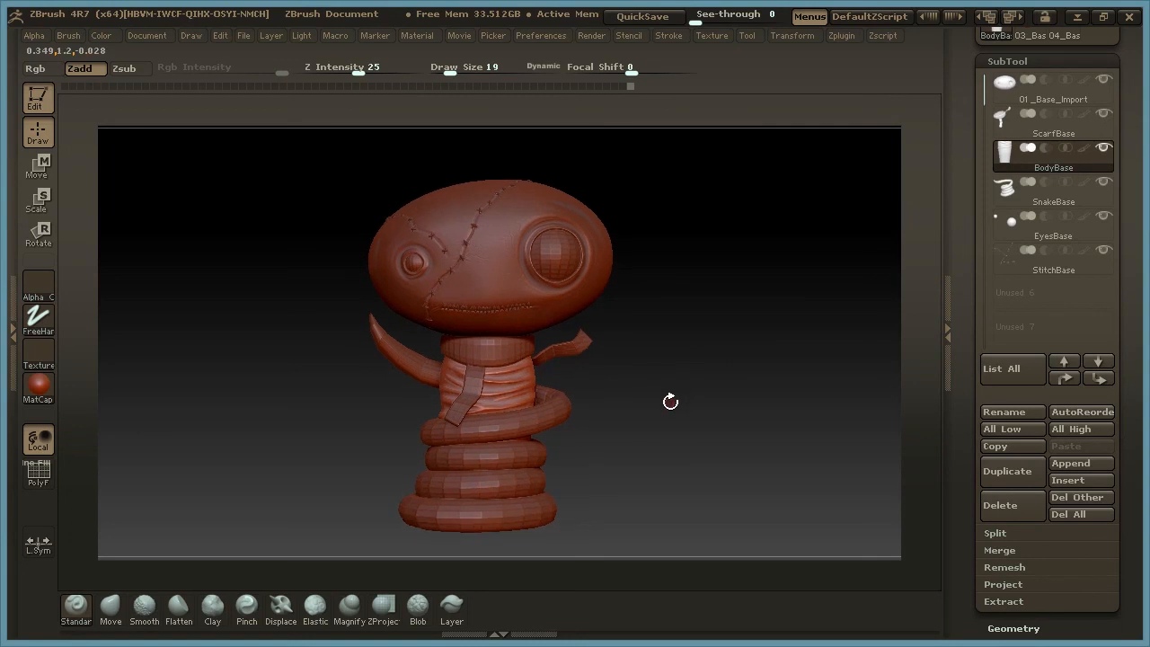